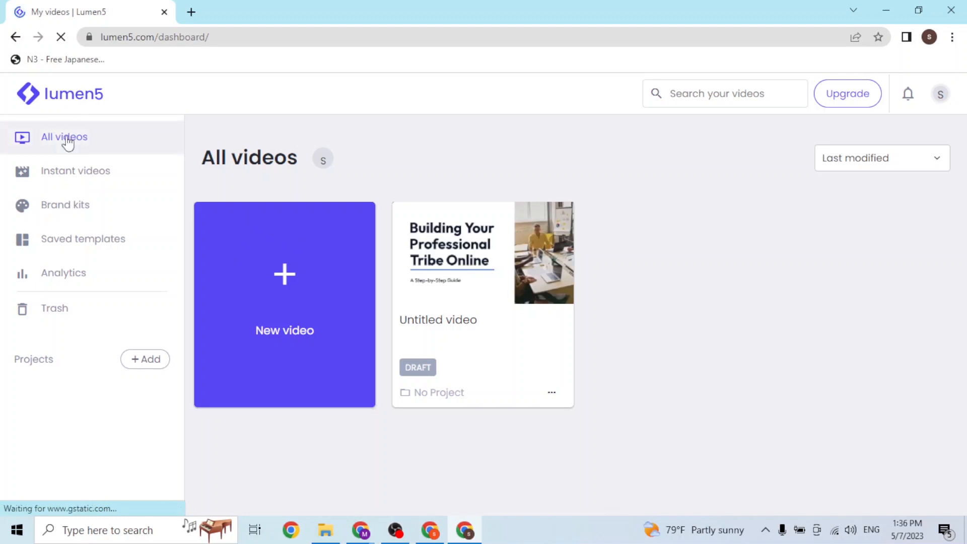
Step: Check the Instant videos page, then start a new video from the All videos page
left_click(102, 176)
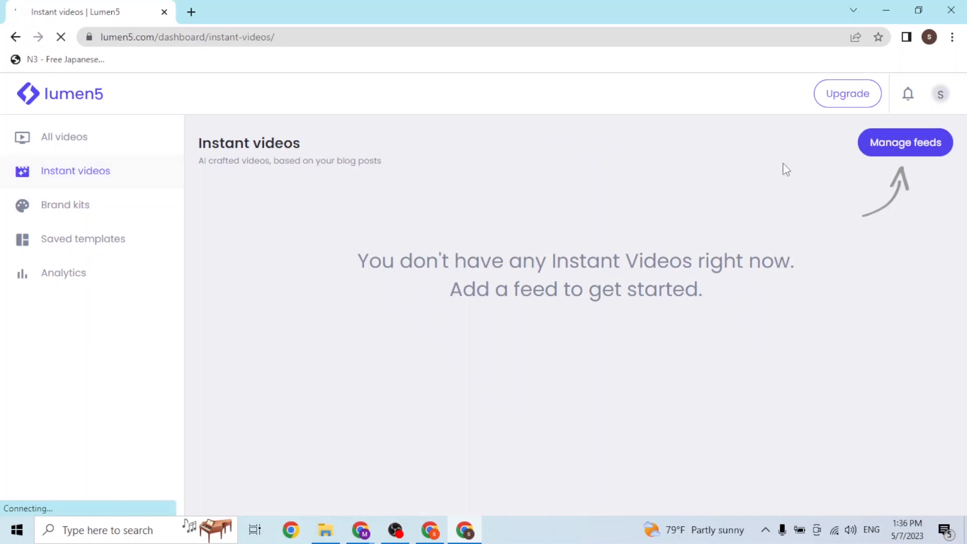
left_click(33, 139)
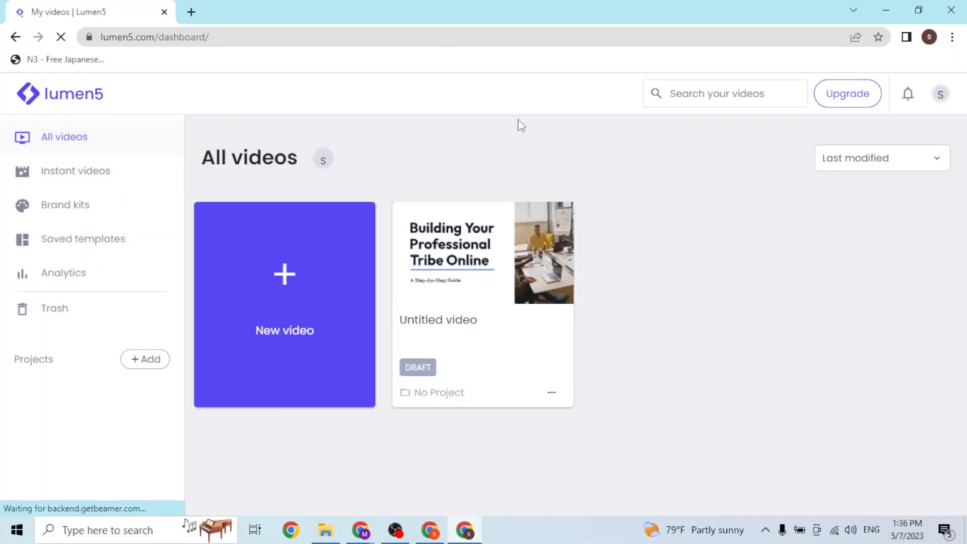
left_click(277, 284)
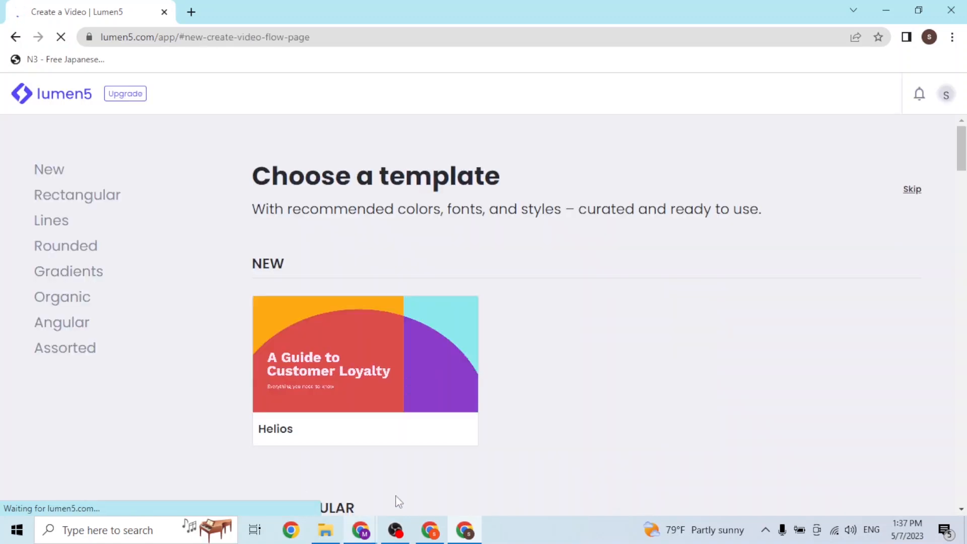
Step: Browse the template gallery, looking through the Rectangular, Lines and Rounded categories
scroll(481, 363, "down", 1)
scroll(484, 369, "down", 10)
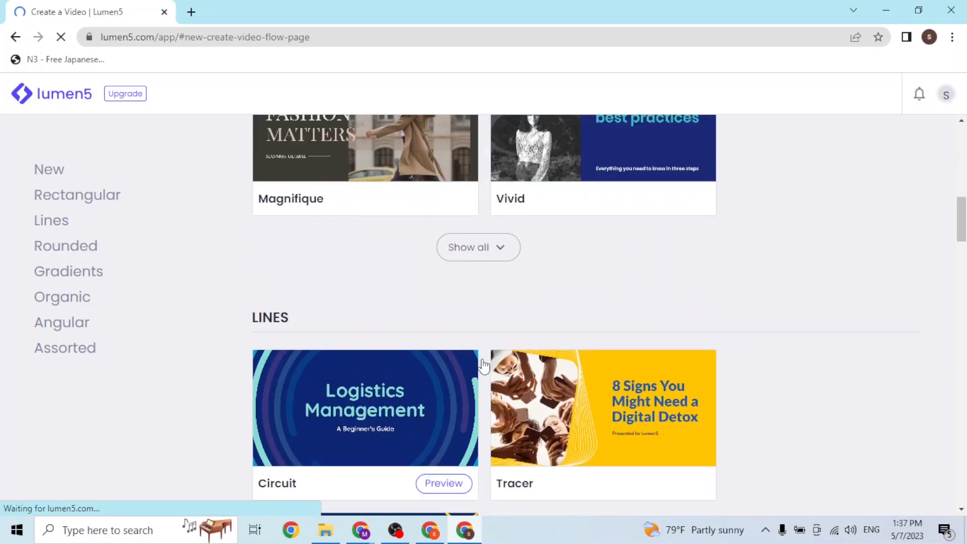
scroll(354, 331, "up", 10)
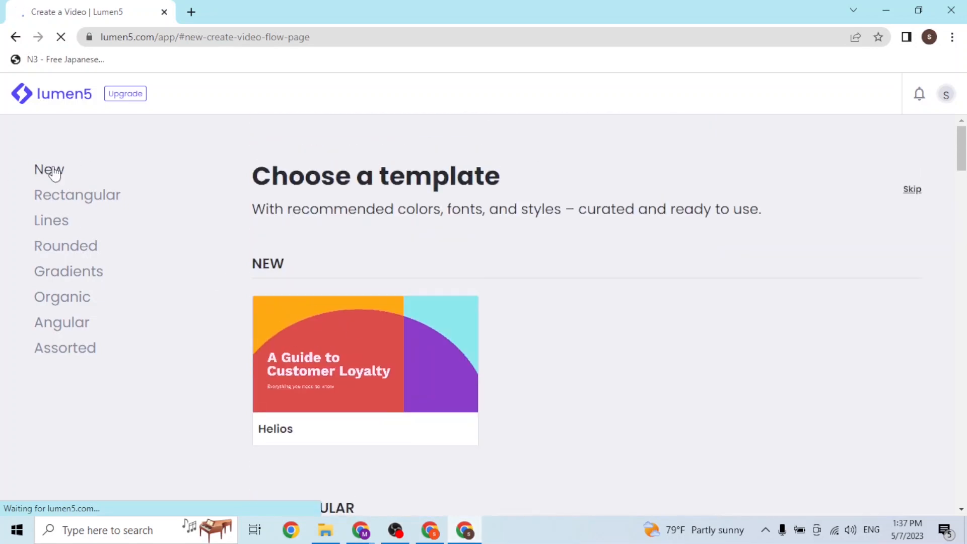
left_click(60, 204)
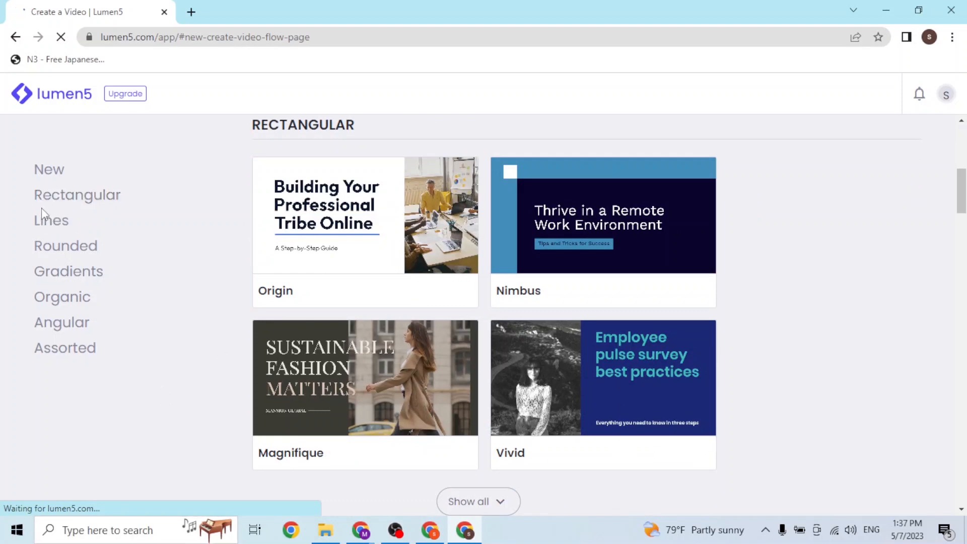
left_click(45, 220)
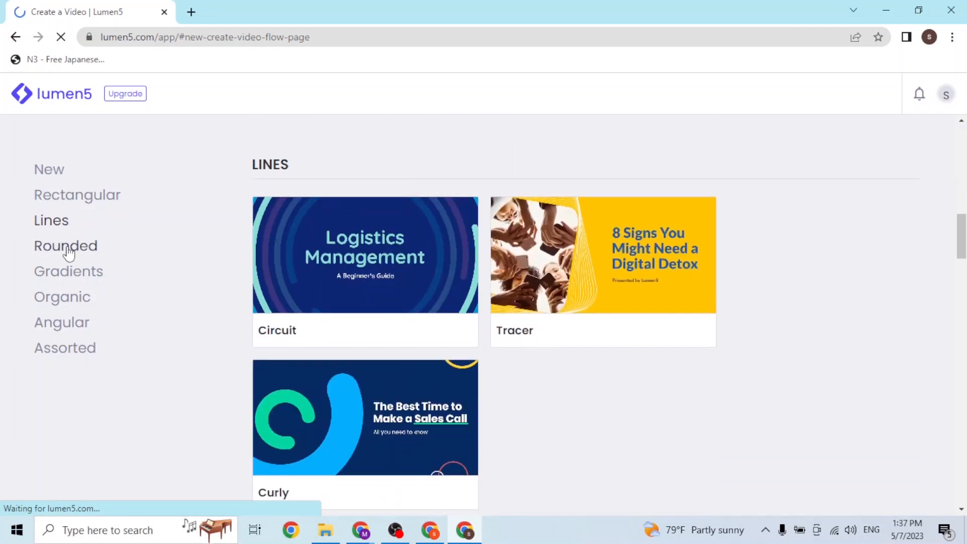
left_click(69, 249)
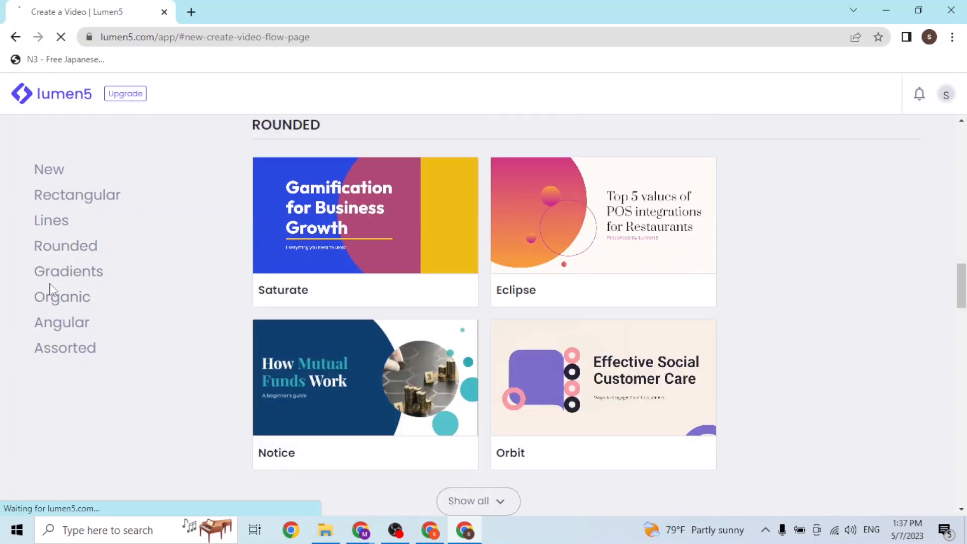
scroll(234, 319, "down", 5)
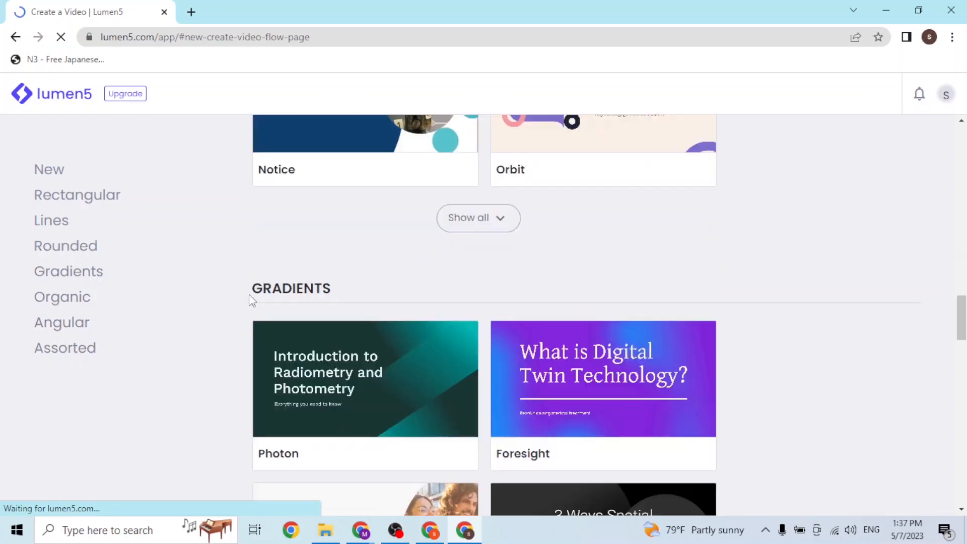
Step: Show all Rectangular templates, collapse the list again and look over the Lines and Rounded templates
left_click(63, 198)
scroll(487, 444, "down", 2)
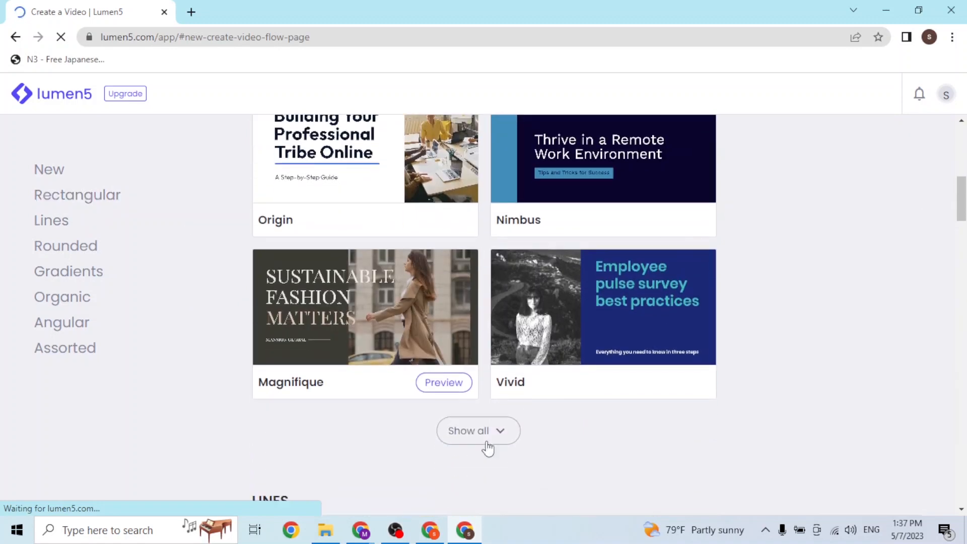
left_click(488, 443)
scroll(482, 447, "down", 5)
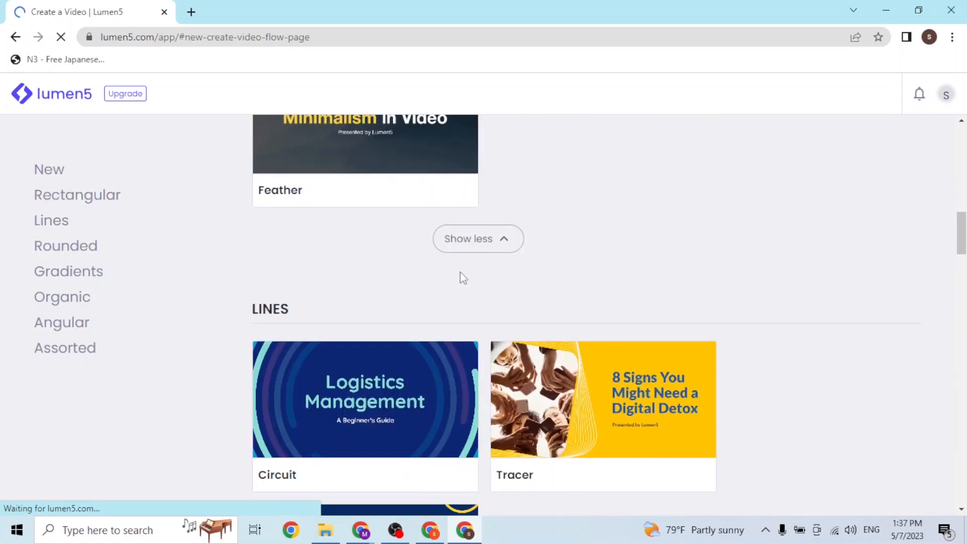
left_click(490, 248)
scroll(532, 369, "down", 1)
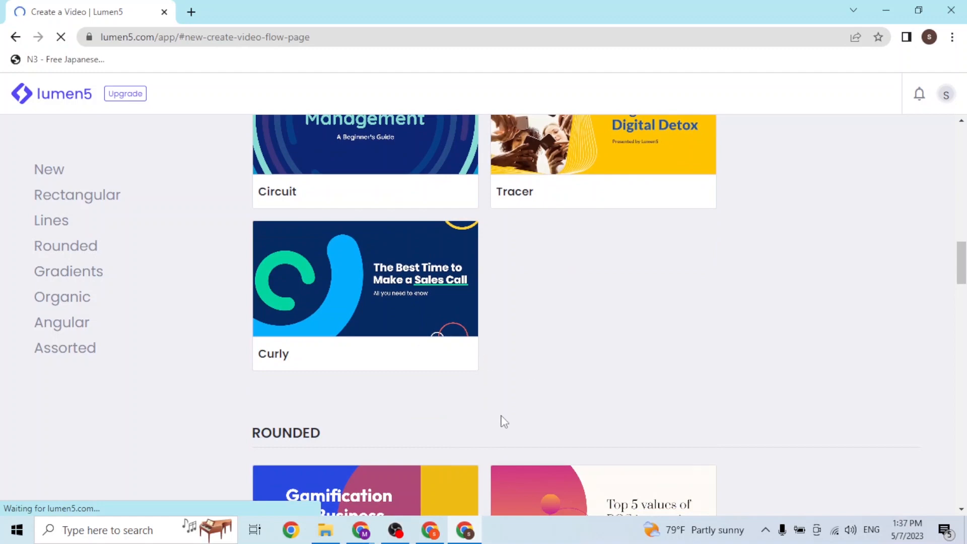
scroll(501, 421, "down", 4)
scroll(489, 227, "down", 4)
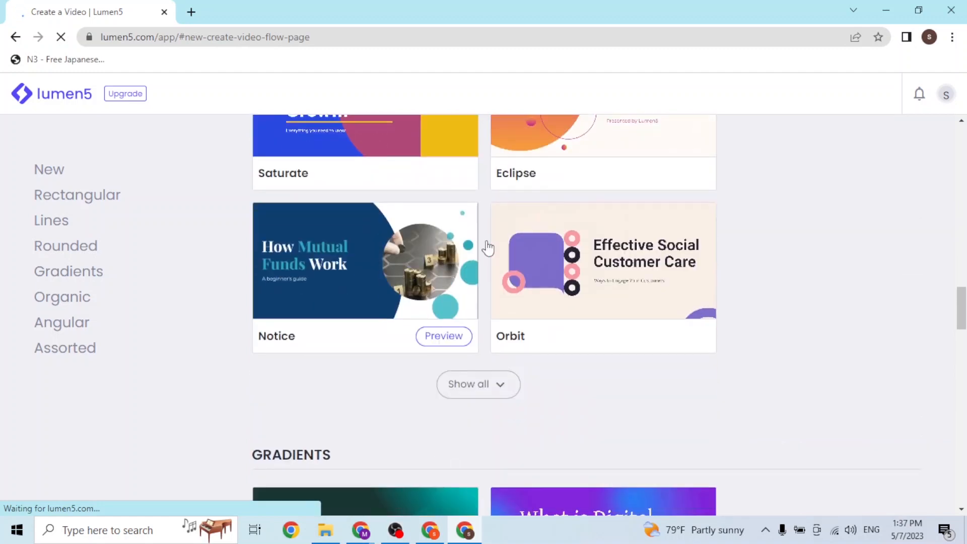
Step: Expand the full lists of Rounded and Gradients templates and look through them down to the Organic category
left_click(479, 384)
scroll(522, 255, "down", 11)
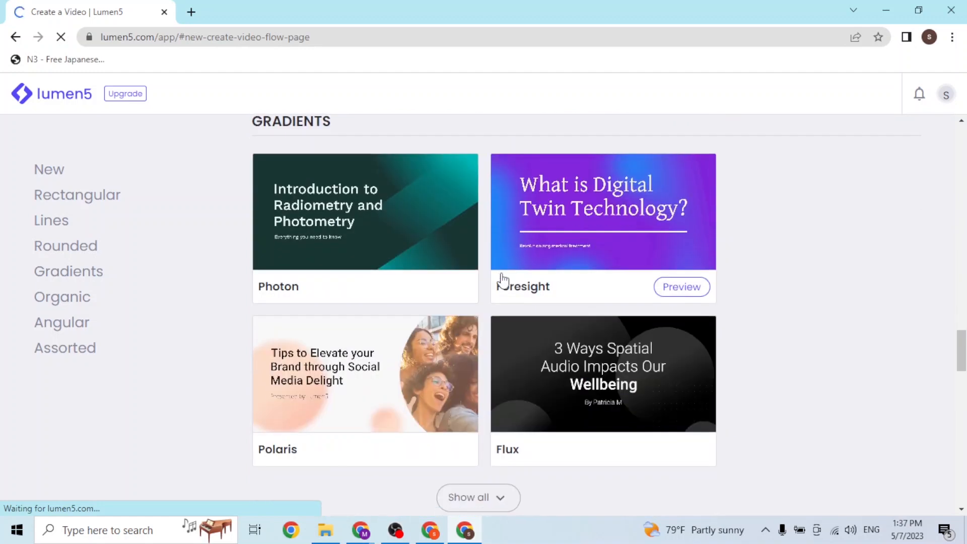
scroll(496, 342, "down", 3)
left_click(486, 291)
scroll(599, 356, "down", 6)
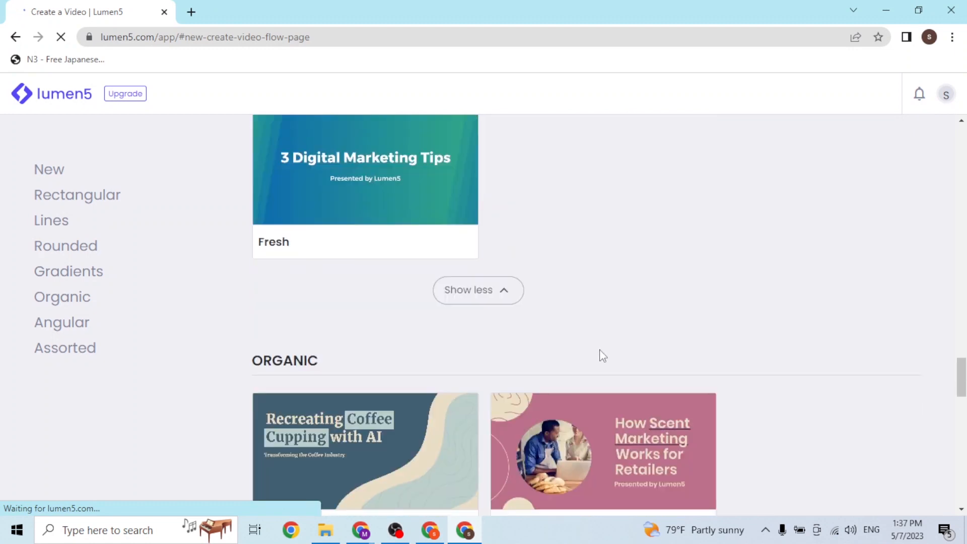
scroll(601, 357, "down", 3)
scroll(417, 398, "up", 7)
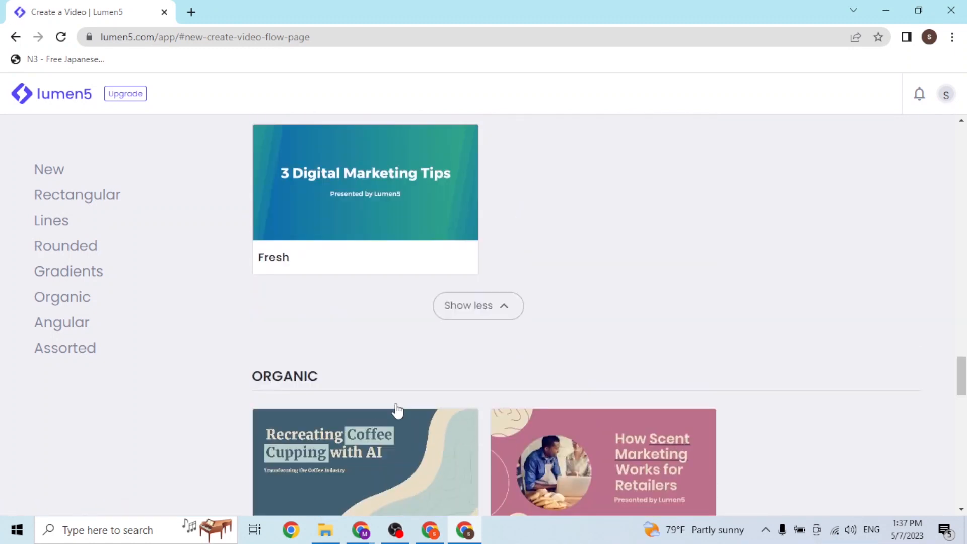
scroll(626, 345, "up", 3)
Step: Open the preview of the Fresh template and examine its sample video
left_click(292, 323)
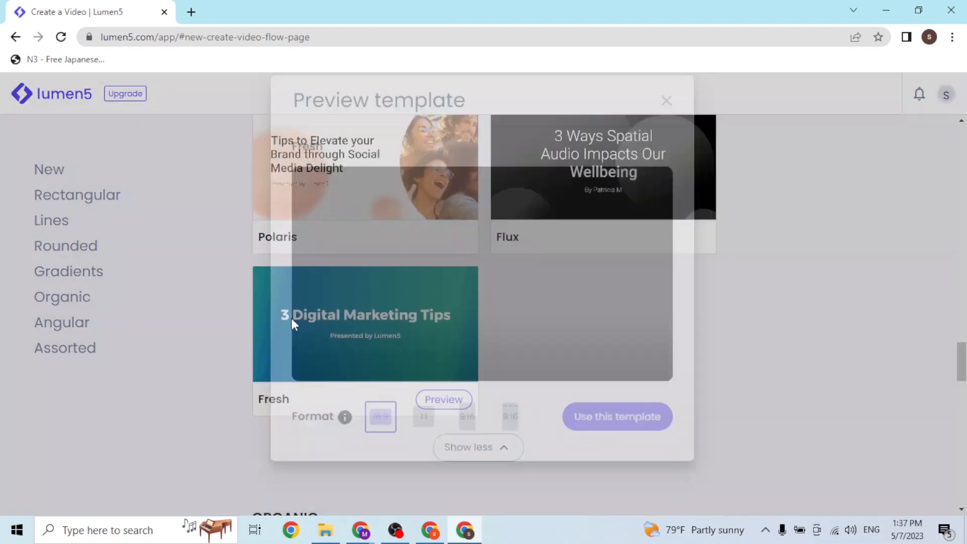
left_click(570, 245)
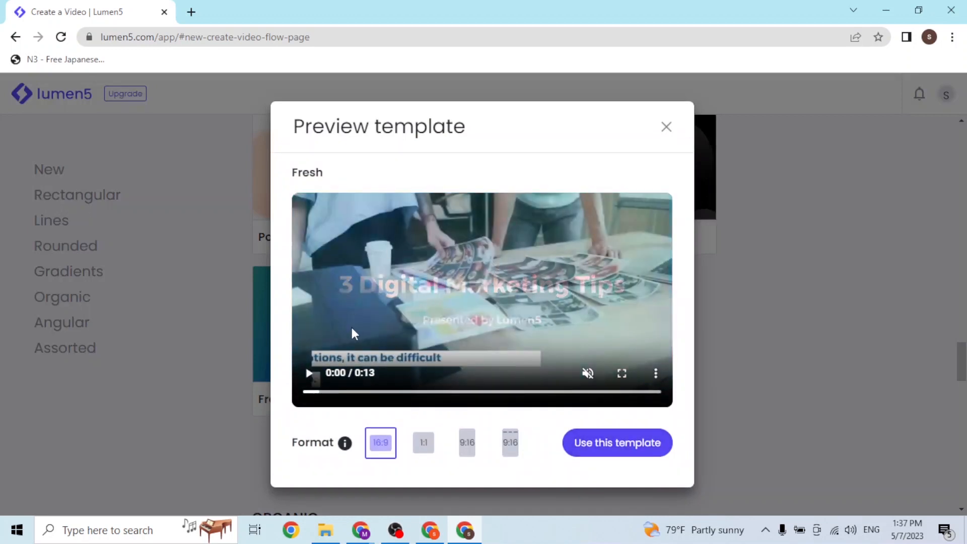
left_click(516, 303)
left_click(488, 328)
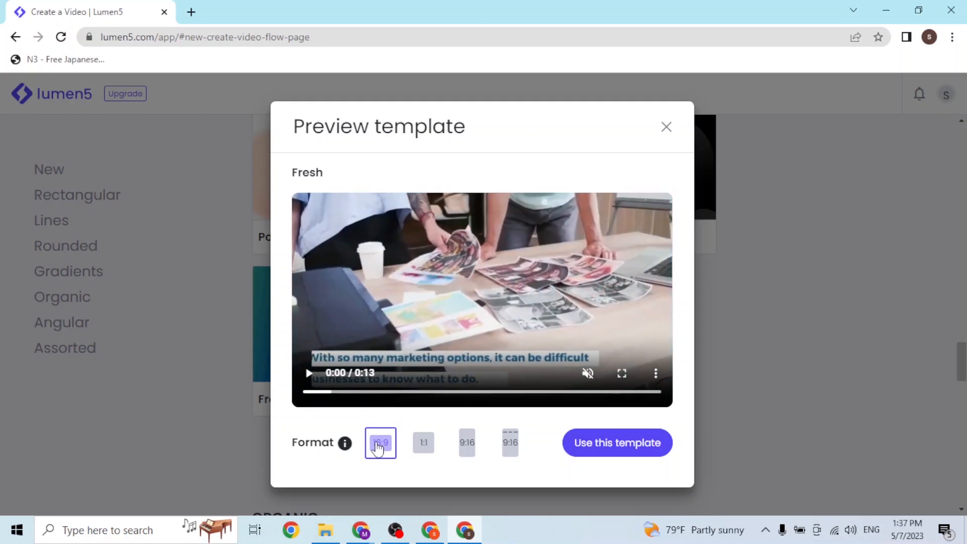
Step: Check the format options and use the Fresh template in the 16:9 format for the new video
left_click_drag(290, 450, 460, 448)
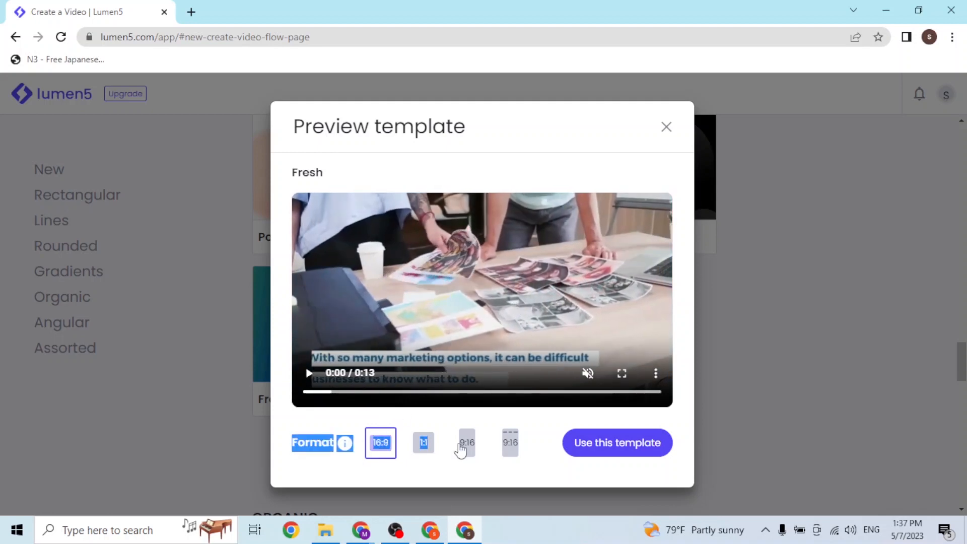
left_click(505, 477)
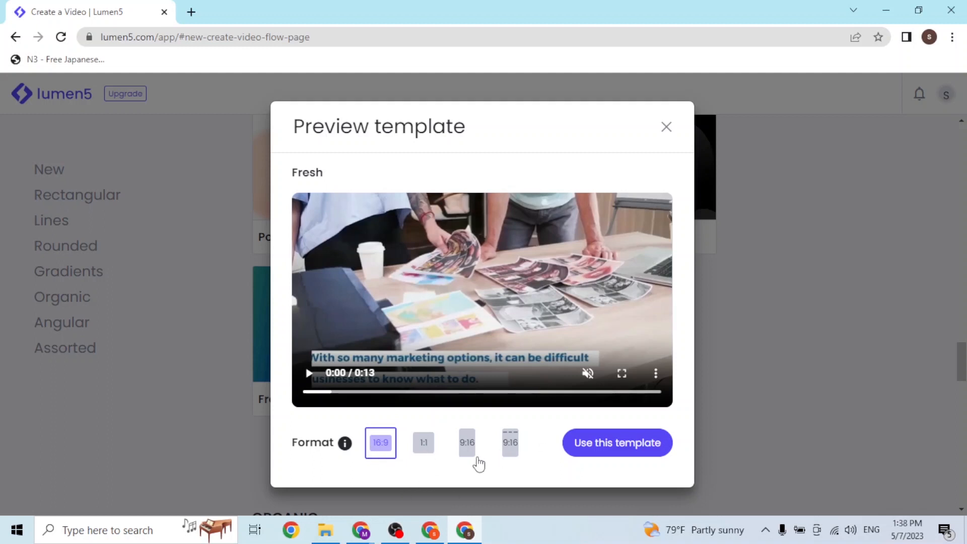
left_click(598, 449)
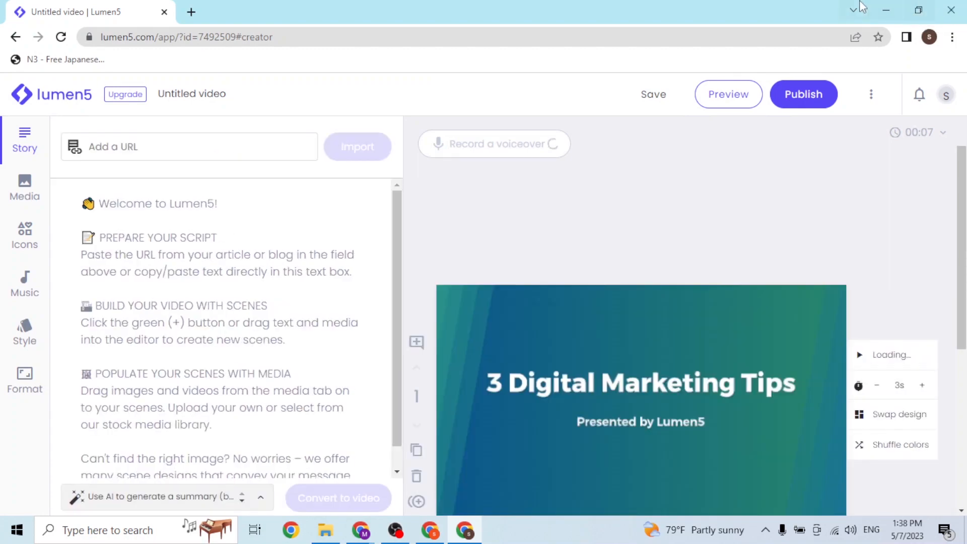
Step: Switch to ChatGPT, copy the wild animals script from the opening shot to the last voiceover line, and minimize that window
mouse_move(360, 533)
left_click(436, 474)
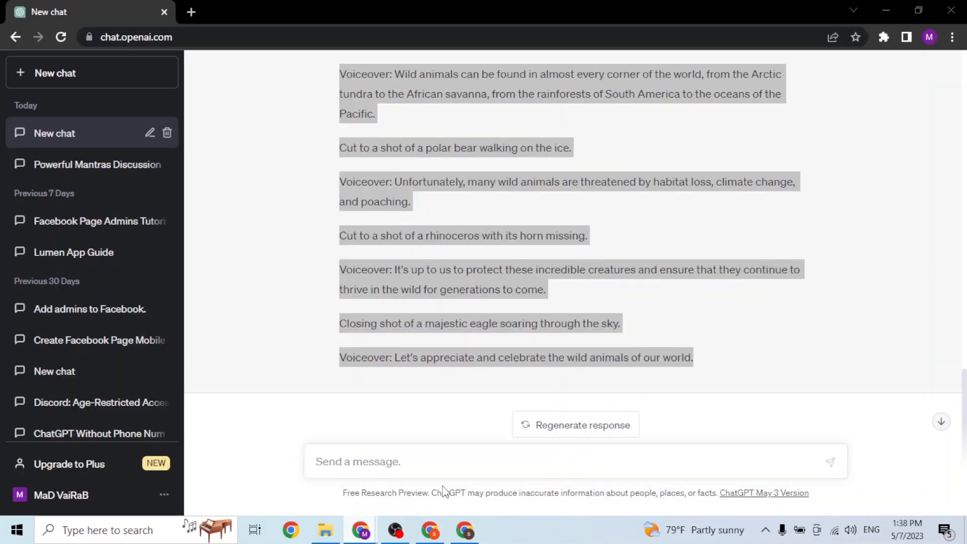
left_click(480, 296)
scroll(479, 295, "up", 5)
scroll(480, 296, "down", 10)
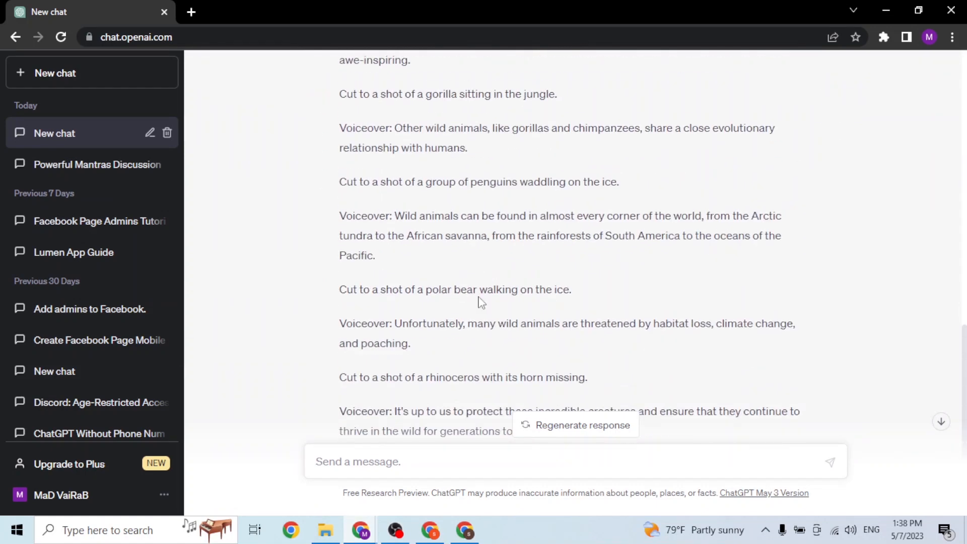
scroll(480, 304, "down", 3)
scroll(464, 427, "up", 10)
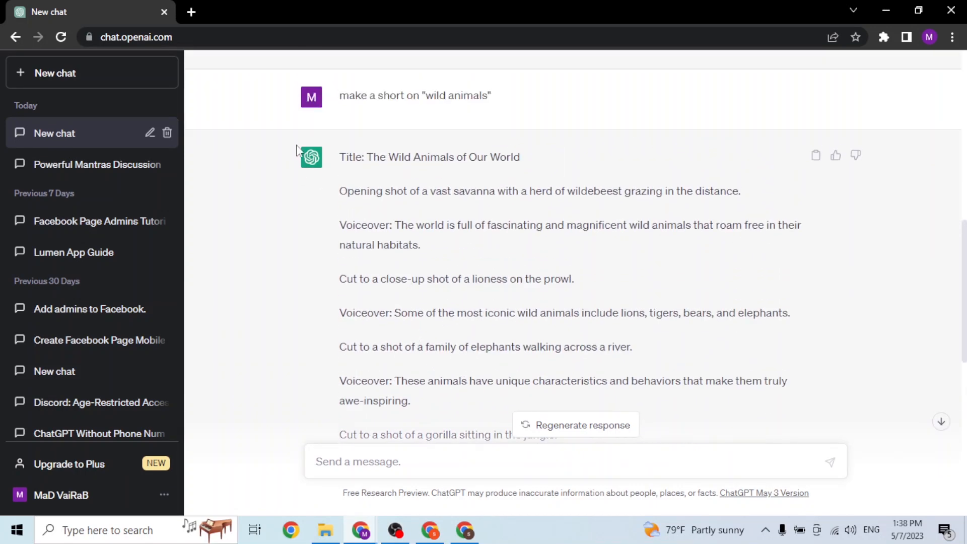
left_click_drag(343, 191, 738, 359)
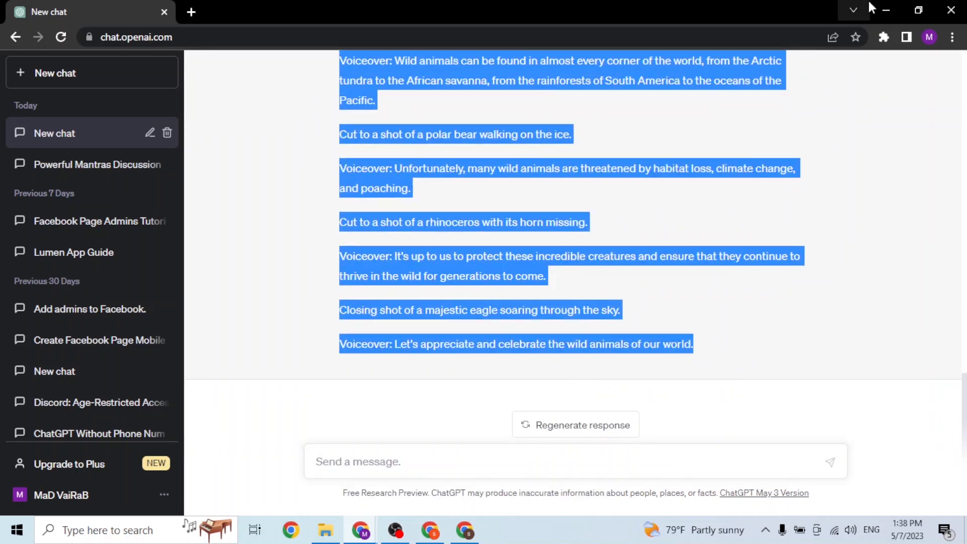
left_click(886, 9)
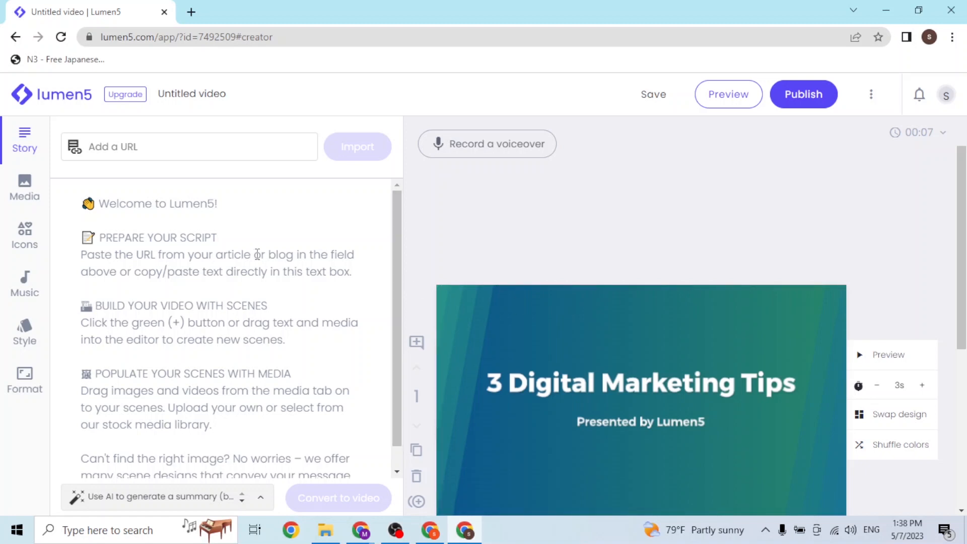
Step: Paste the copied wild animals script into the Lumen5 story text box, dismiss the text-to-video notice and review the script
left_click(195, 244)
key("ctrl+v")
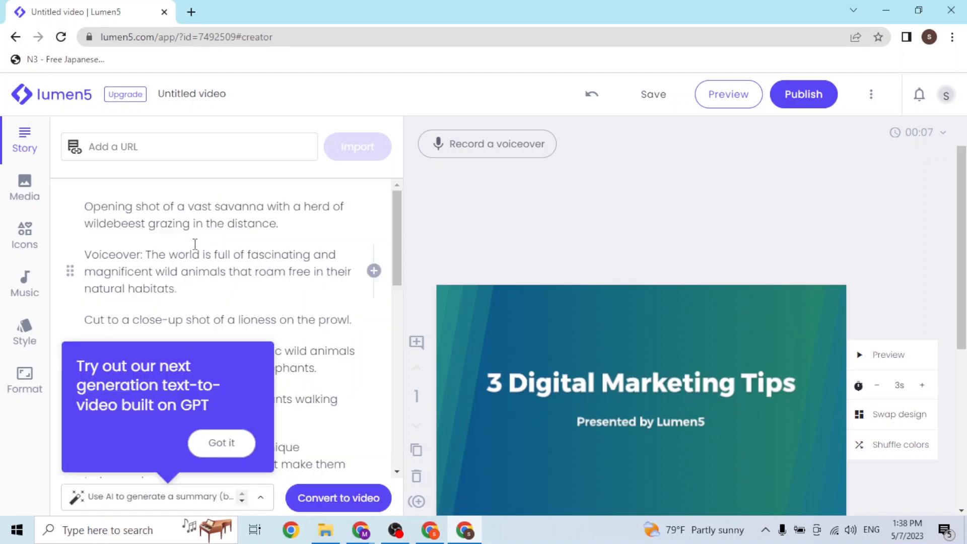
left_click(226, 441)
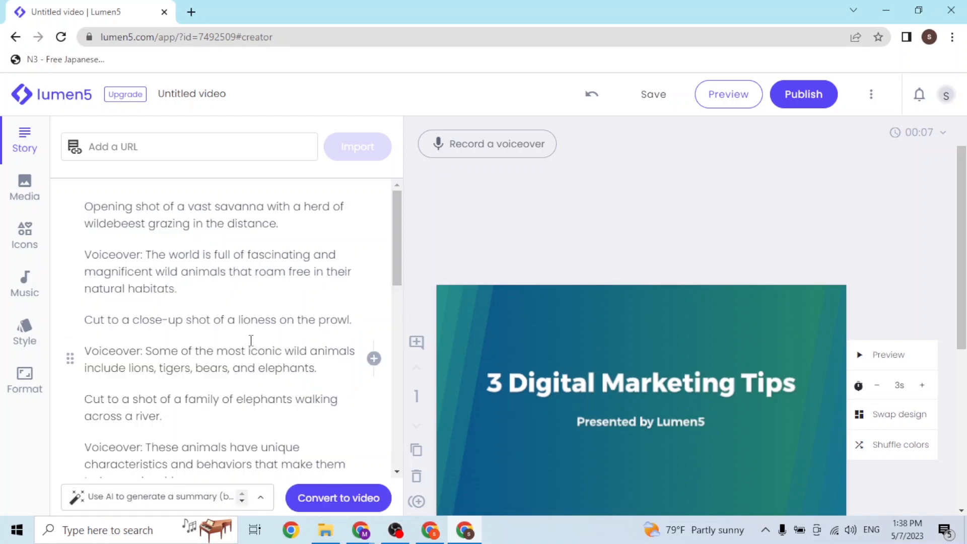
scroll(244, 370, "down", 6)
scroll(207, 287, "up", 7)
scroll(202, 368, "down", 10)
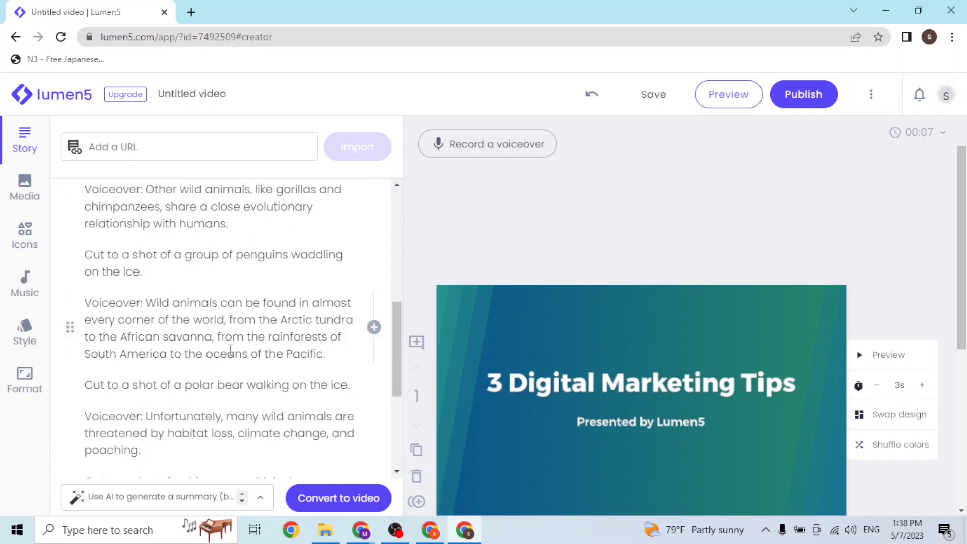
scroll(230, 343, "up", 8)
scroll(230, 343, "up", 2)
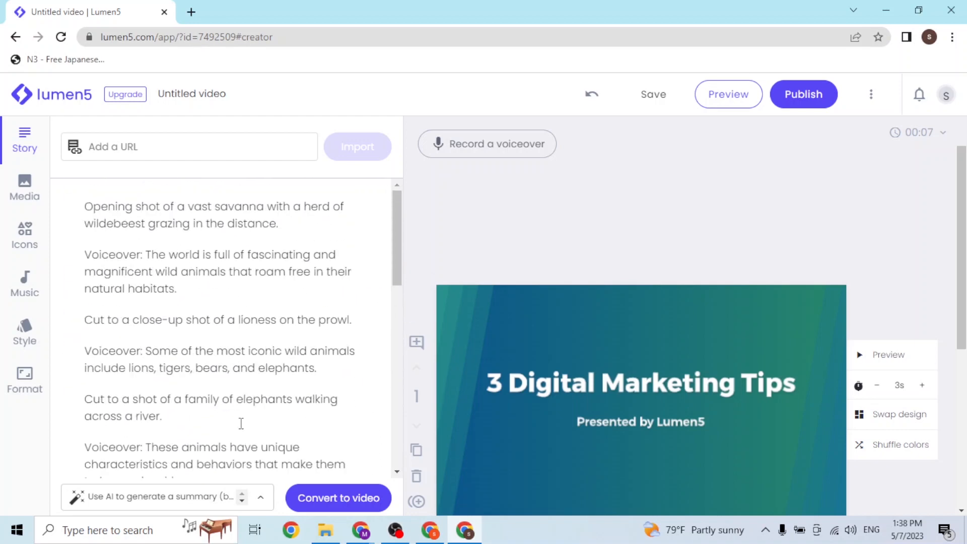
Step: Choose "Use AI to generate a summary (beta)" as the script conversion method and check the script through to its end
left_click(149, 507)
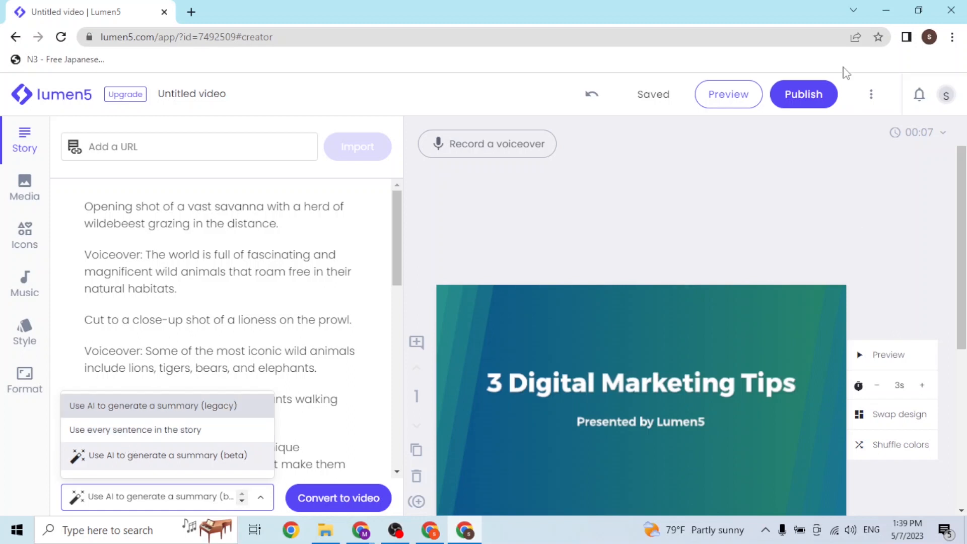
scroll(799, 227, "down", 5)
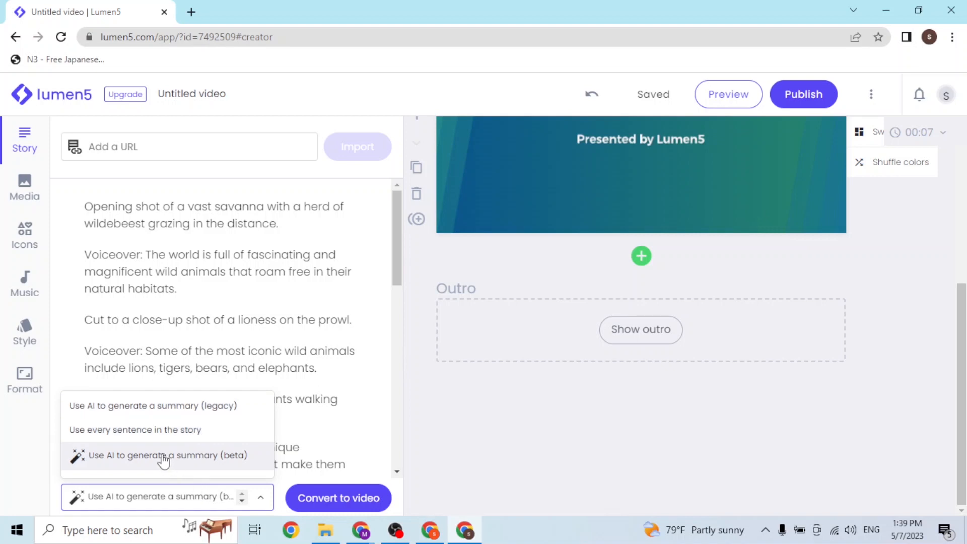
left_click(164, 459)
left_click(172, 497)
left_click(180, 457)
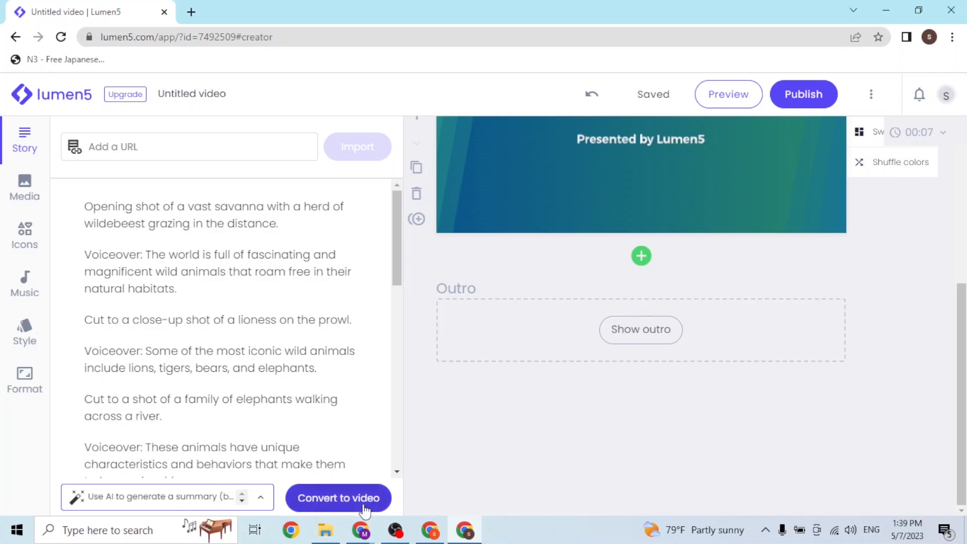
left_click_drag(399, 212, 390, 453)
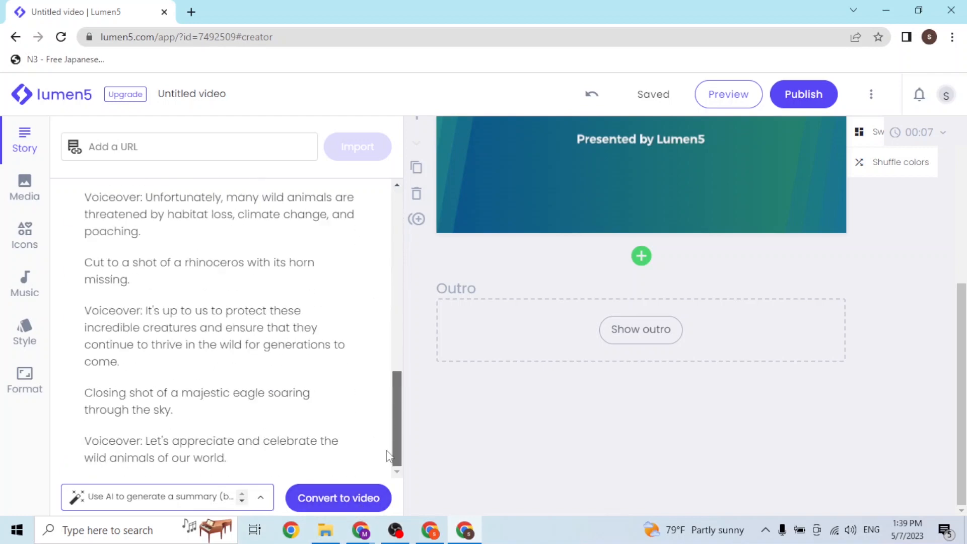
Step: Convert the script to a video with the AI summary (beta) method kept, check the generated scenes and dismiss the feedback request
left_click(144, 502)
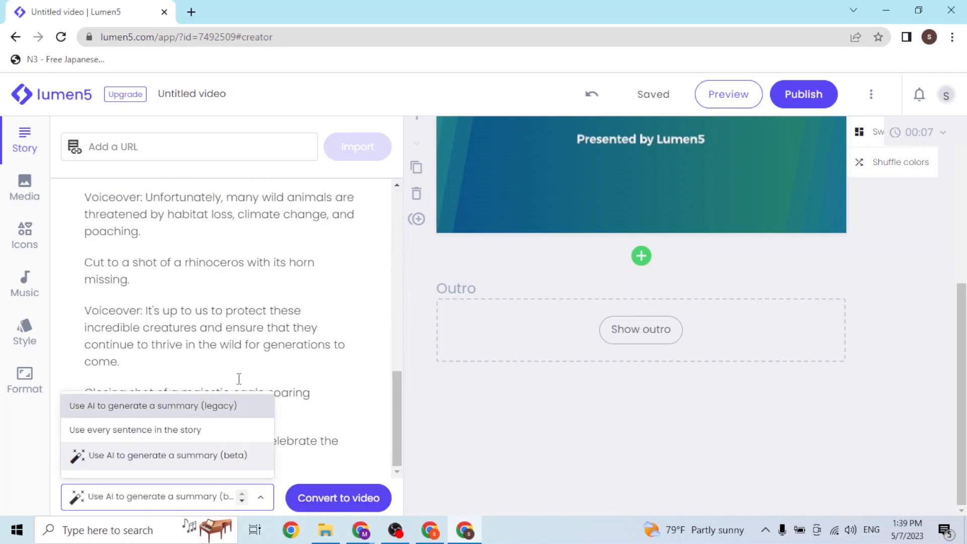
left_click(255, 329)
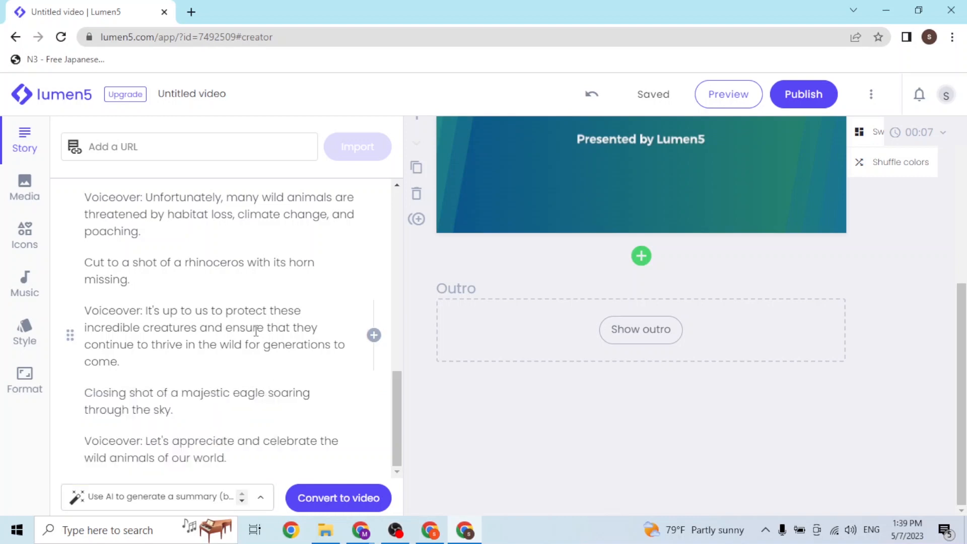
left_click(312, 509)
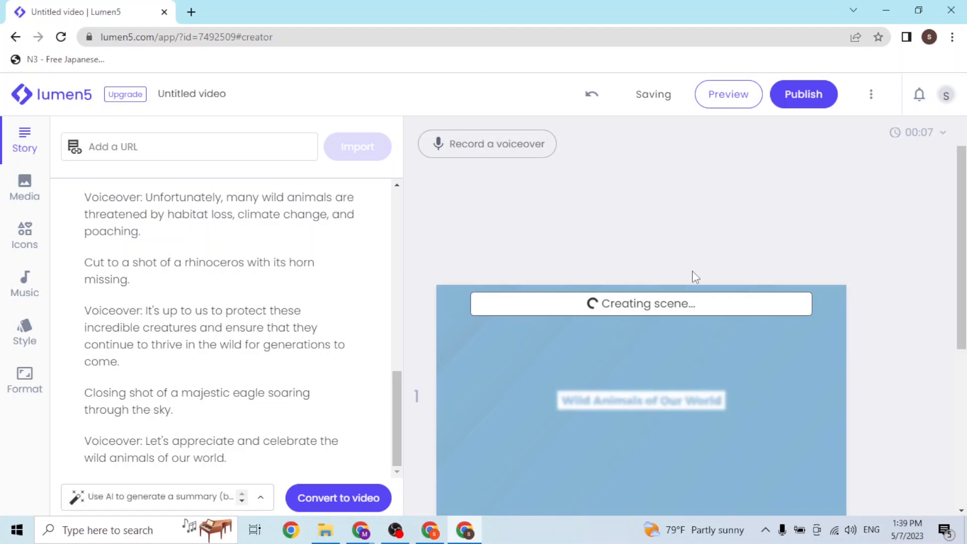
scroll(696, 276, "down", 10)
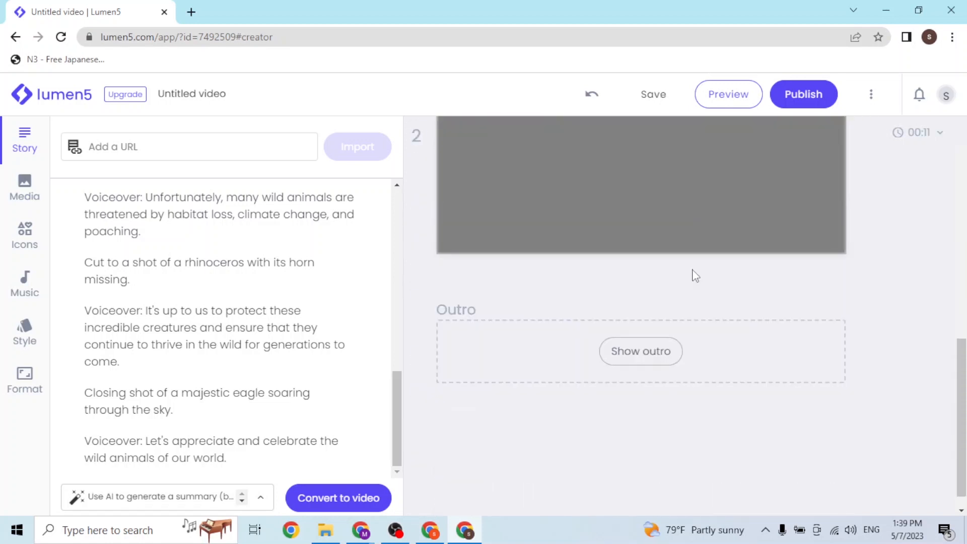
scroll(696, 272, "up", 5)
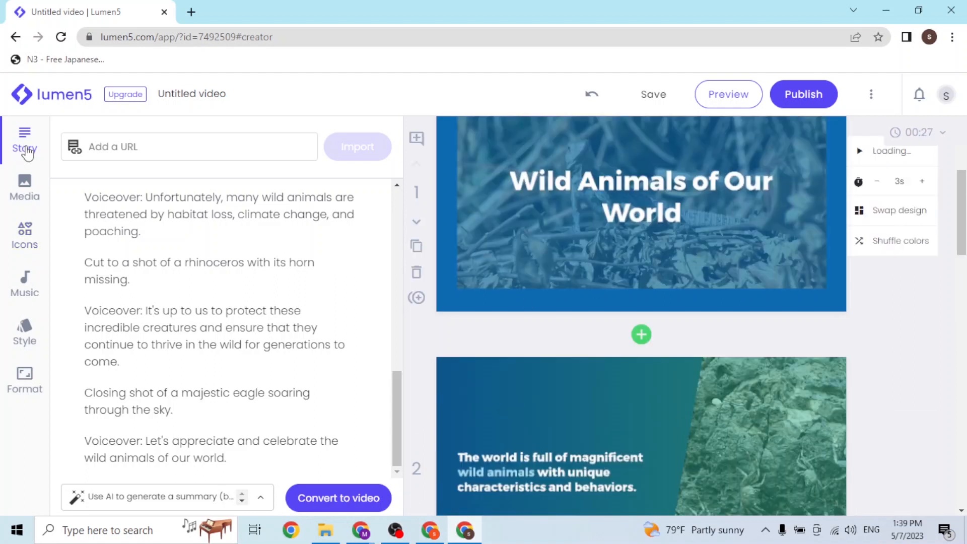
left_click(239, 149)
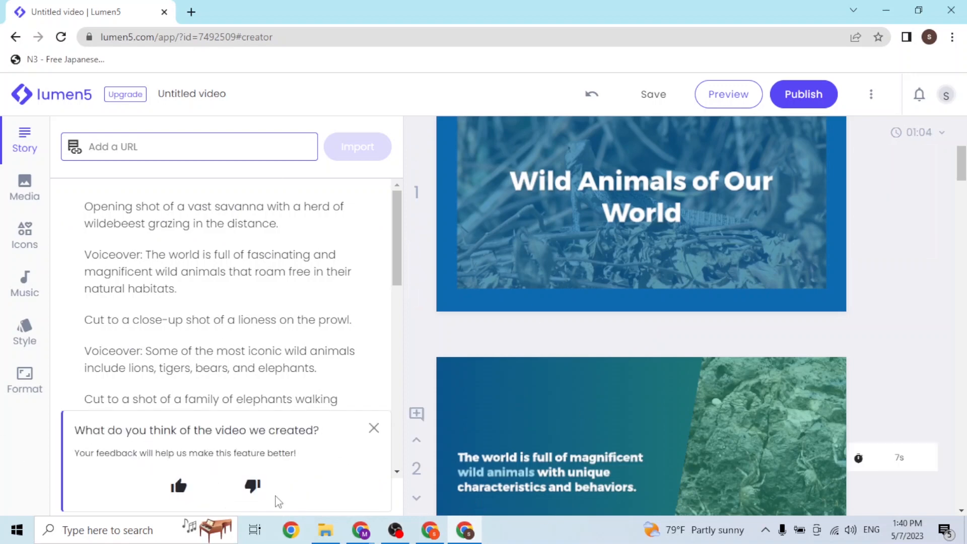
left_click(375, 428)
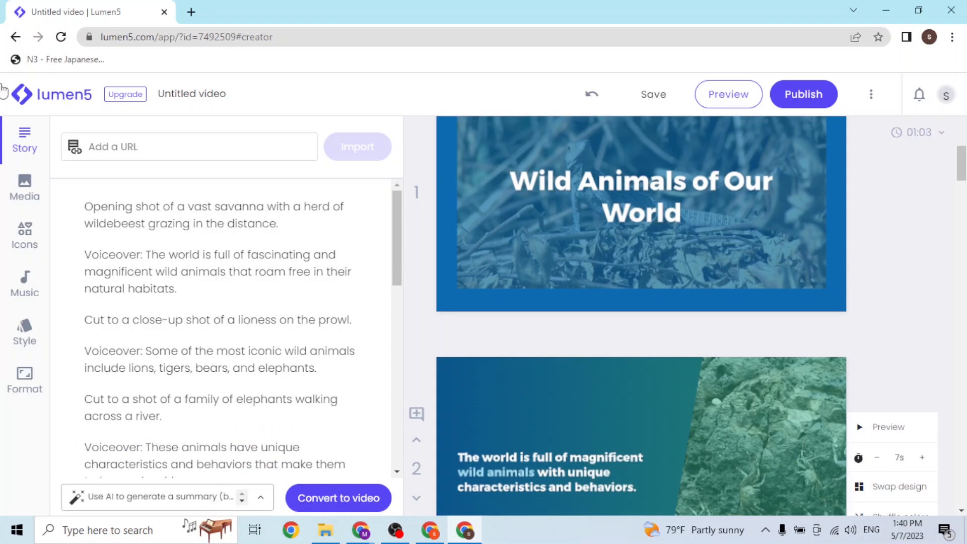
Step: Browse the stock media library and review the generated scenes through to the closing one about celebrating wild animals
left_click(14, 192)
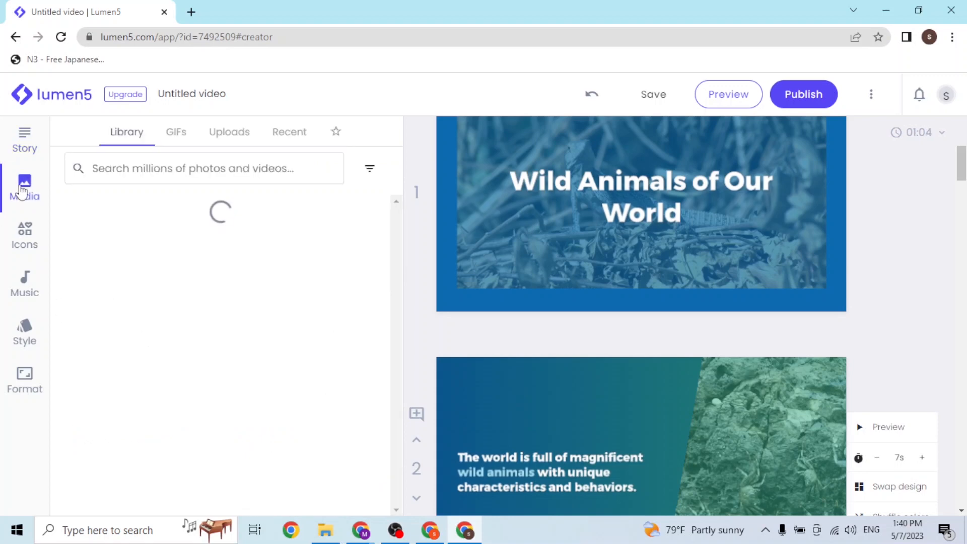
scroll(303, 272, "down", 10)
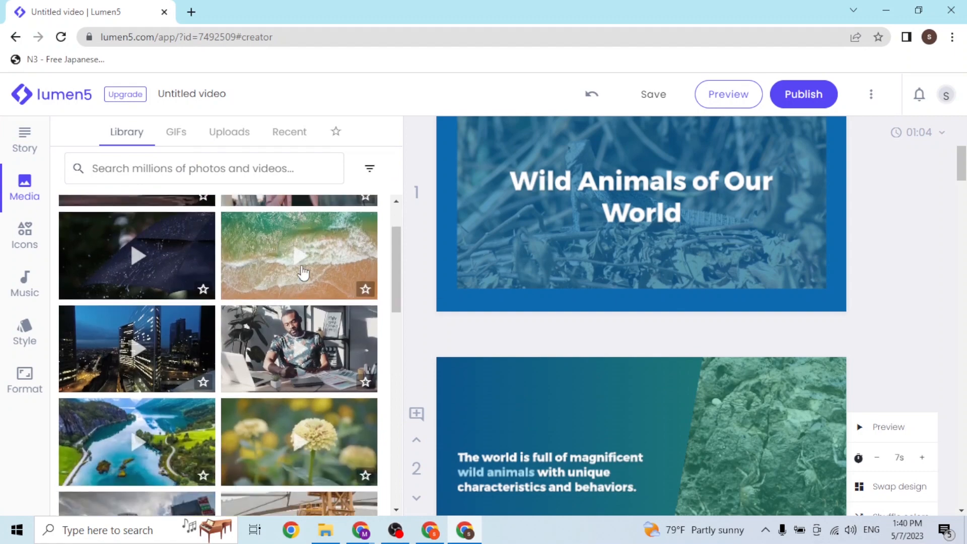
scroll(302, 272, "down", 5)
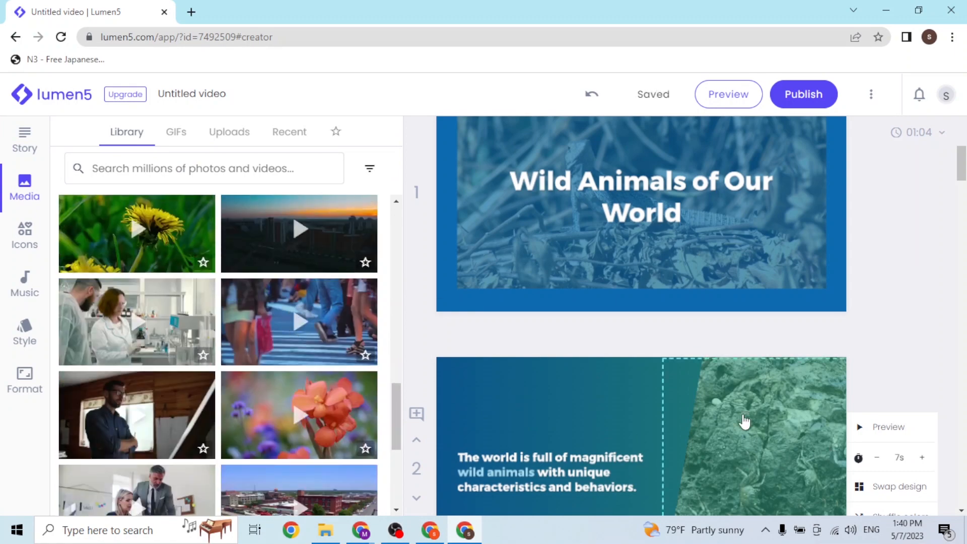
scroll(743, 421, "down", 3)
scroll(747, 406, "down", 20)
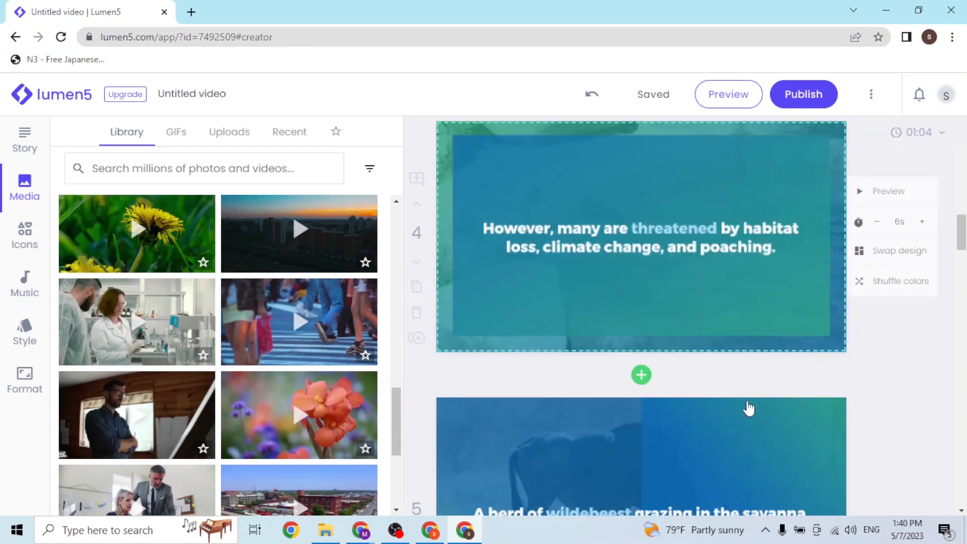
scroll(748, 407, "down", 10)
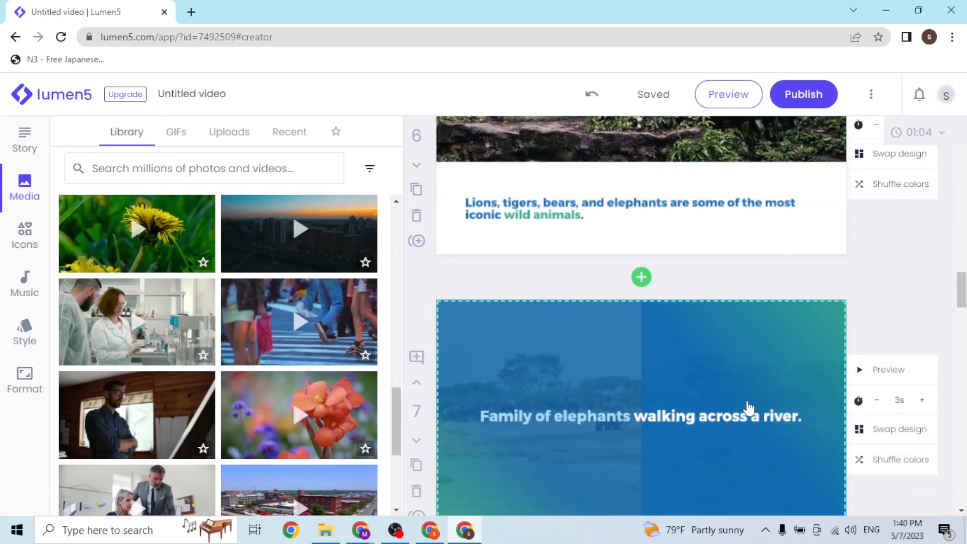
scroll(747, 406, "down", 8)
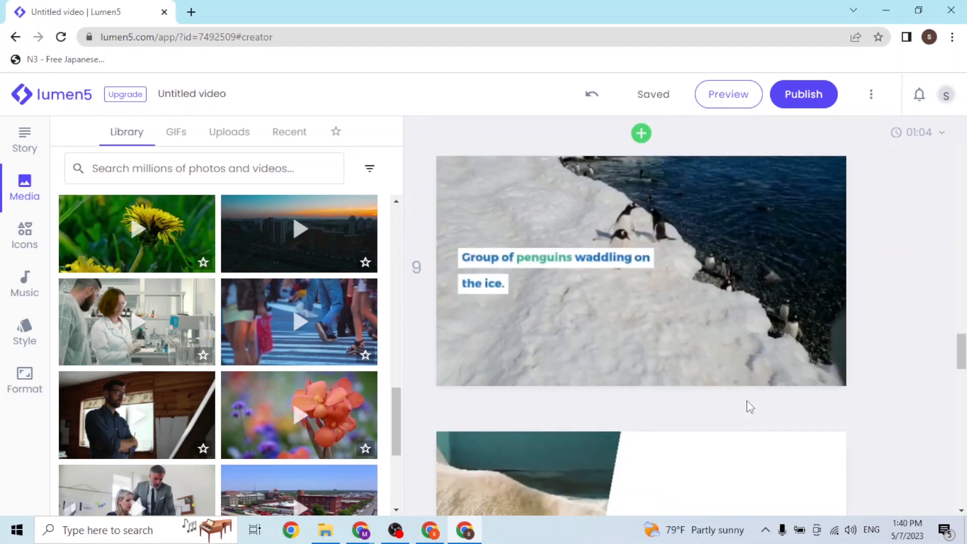
scroll(750, 407, "down", 15)
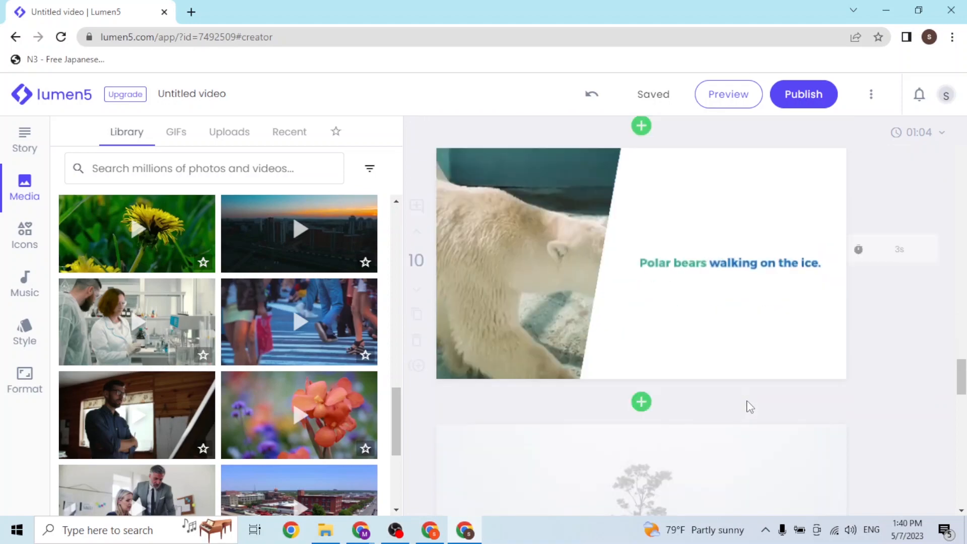
scroll(748, 407, "down", 10)
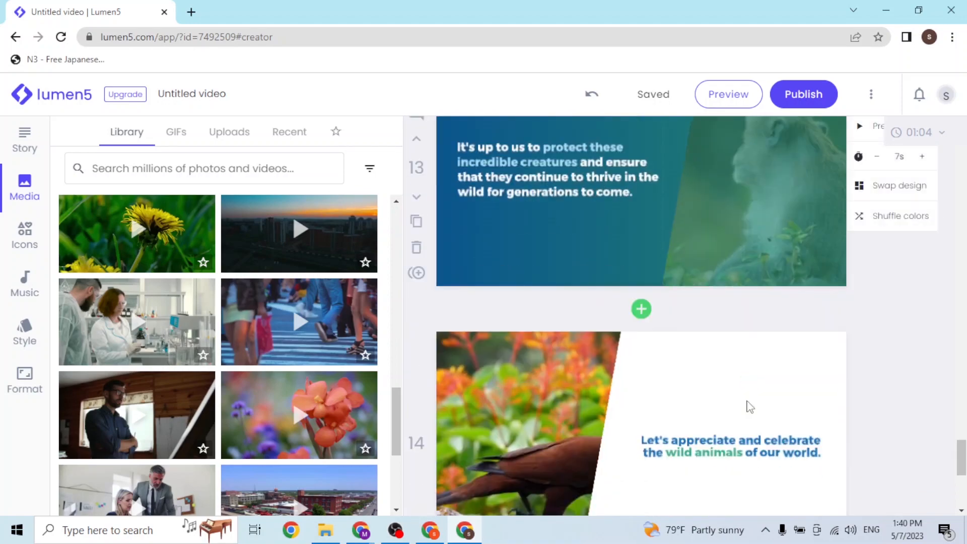
scroll(749, 407, "up", 5)
scroll(748, 406, "up", 15)
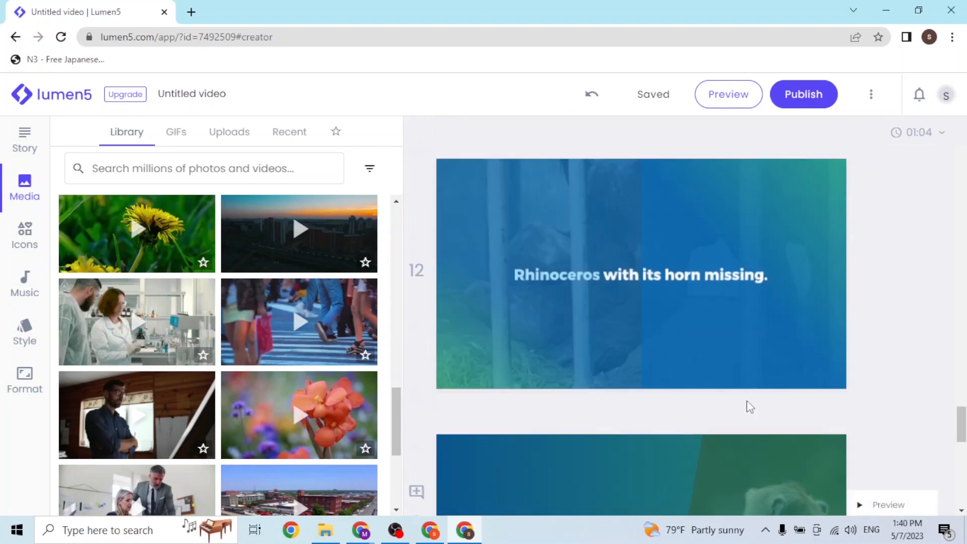
Step: Replace the penguin scene's background with the library clip of pedestrians on a crosswalk and check that its caption text is editable
scroll(518, 385, "up", 3)
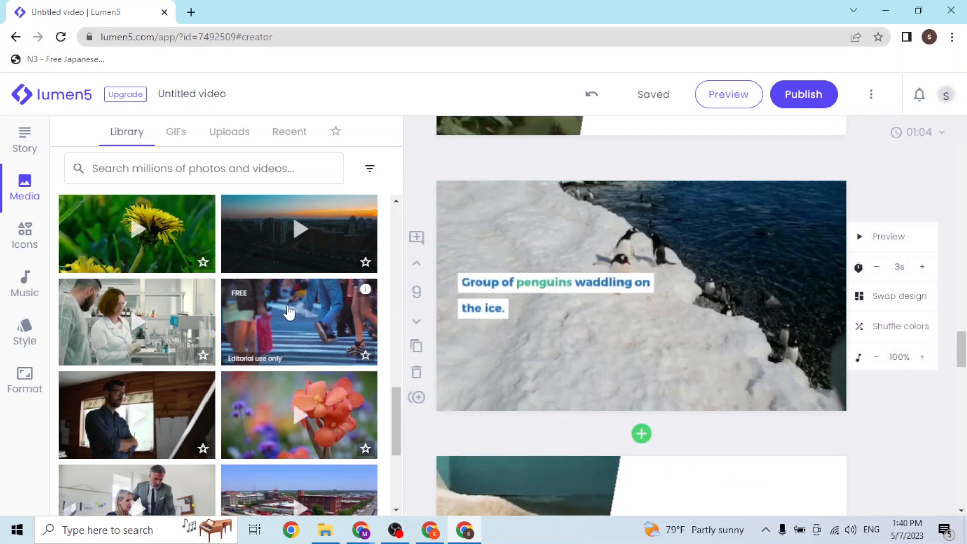
left_click_drag(302, 322, 596, 303)
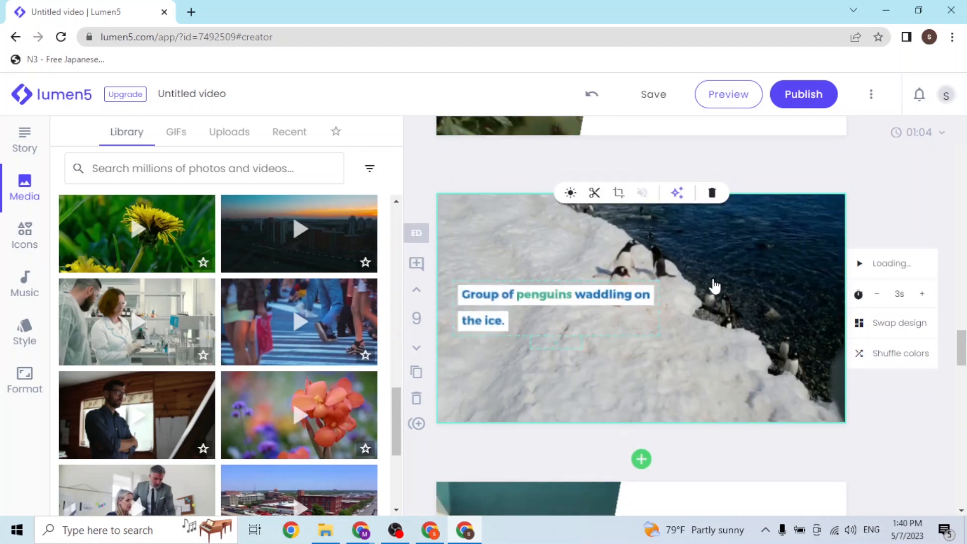
scroll(655, 353, "up", 4)
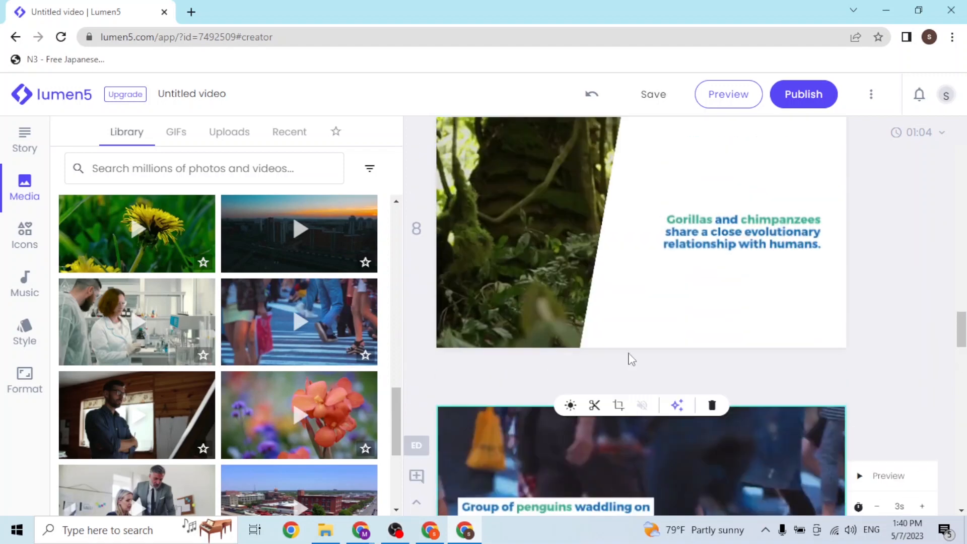
scroll(631, 359, "down", 3)
left_click(506, 369)
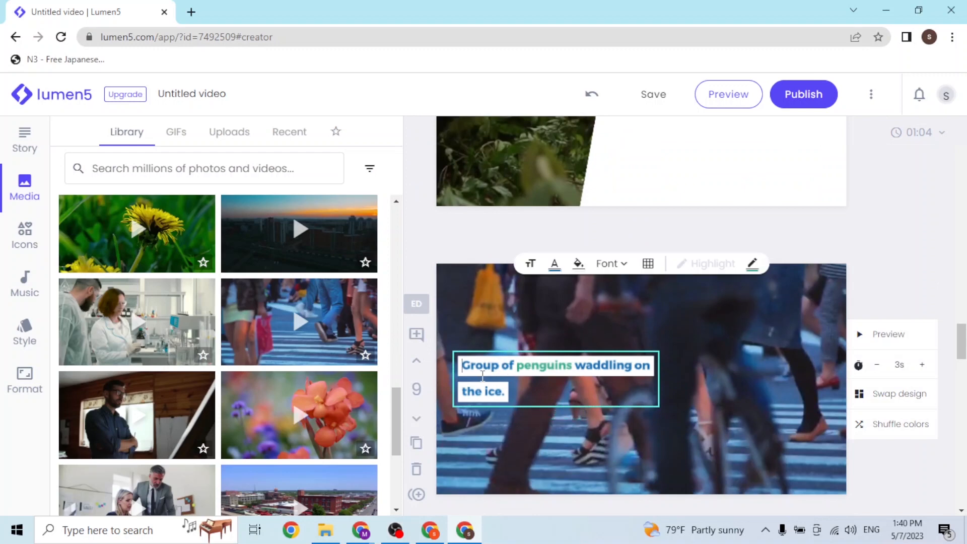
left_click_drag(513, 400, 462, 365)
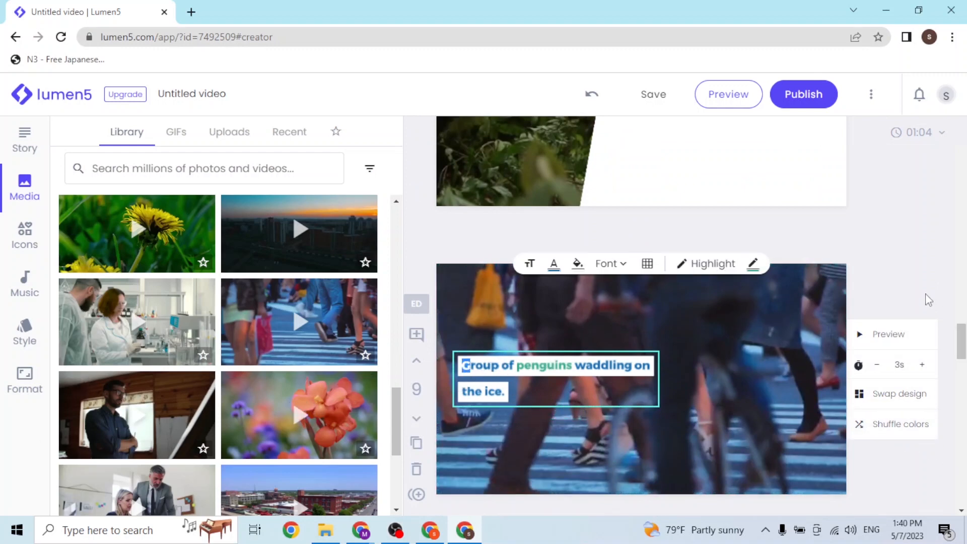
left_click(914, 273)
Step: Browse more library clips and nearby scenes, and open and close the scene design options for the elephant family scene
scroll(216, 312, "down", 4)
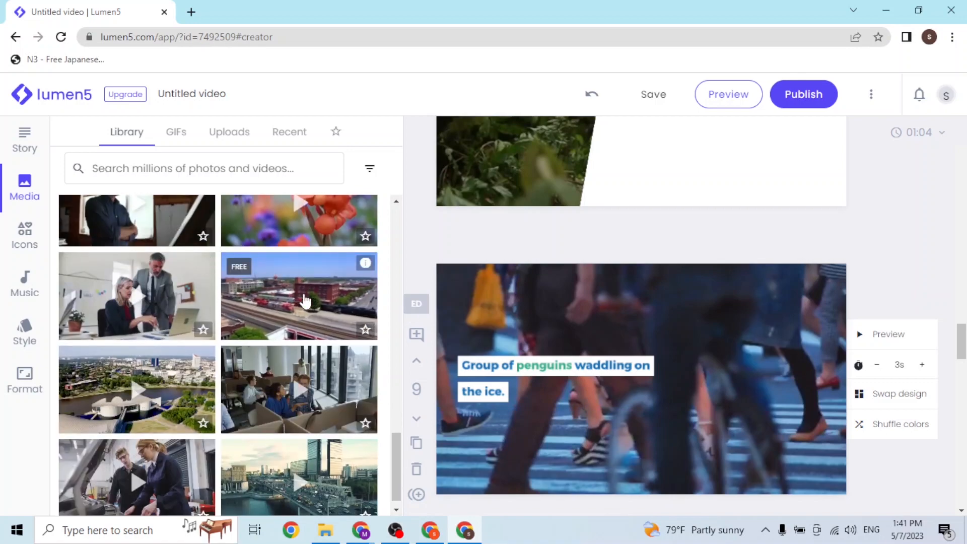
scroll(304, 300, "down", 5)
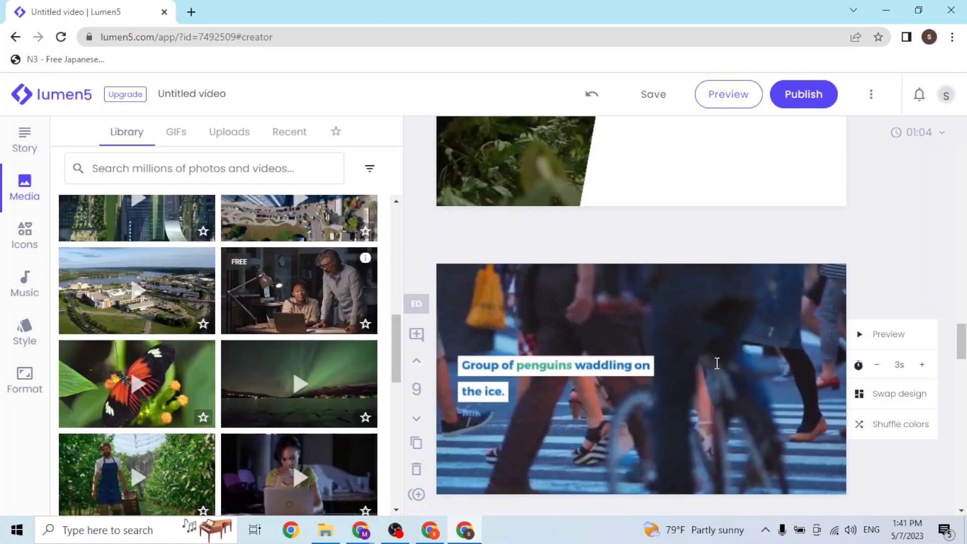
scroll(724, 357, "up", 5)
scroll(693, 382, "up", 4)
scroll(665, 381, "down", 2)
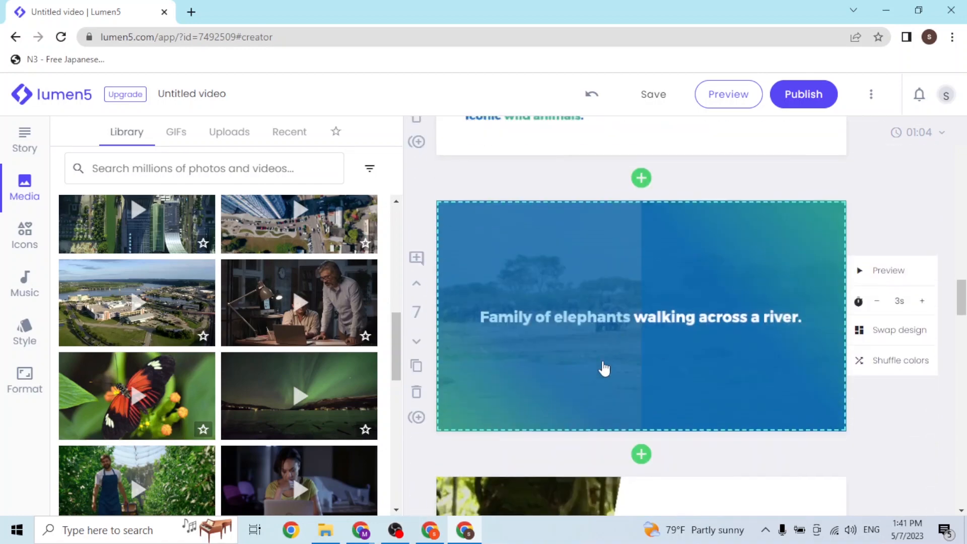
scroll(605, 369, "up", 2)
scroll(418, 397, "up", 2)
scroll(518, 346, "down", 4)
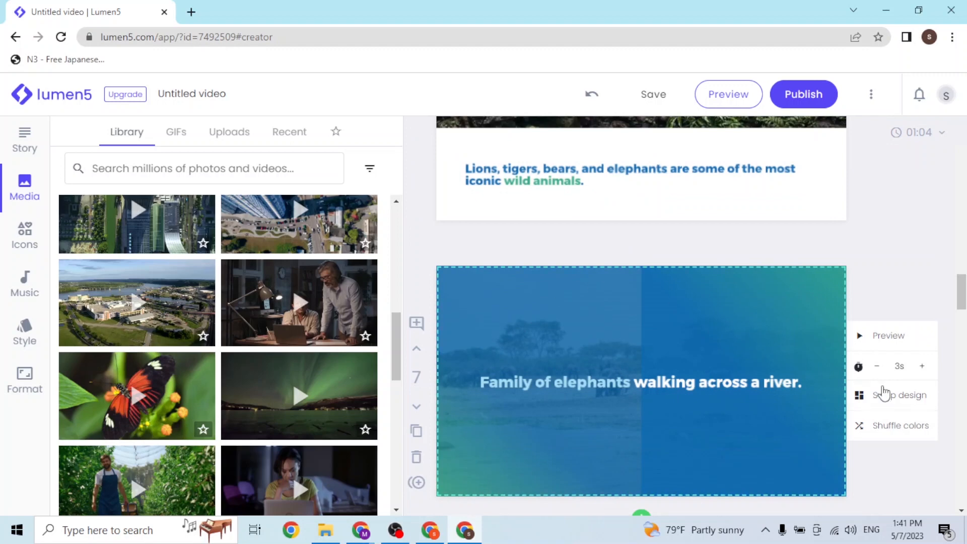
left_click(889, 402)
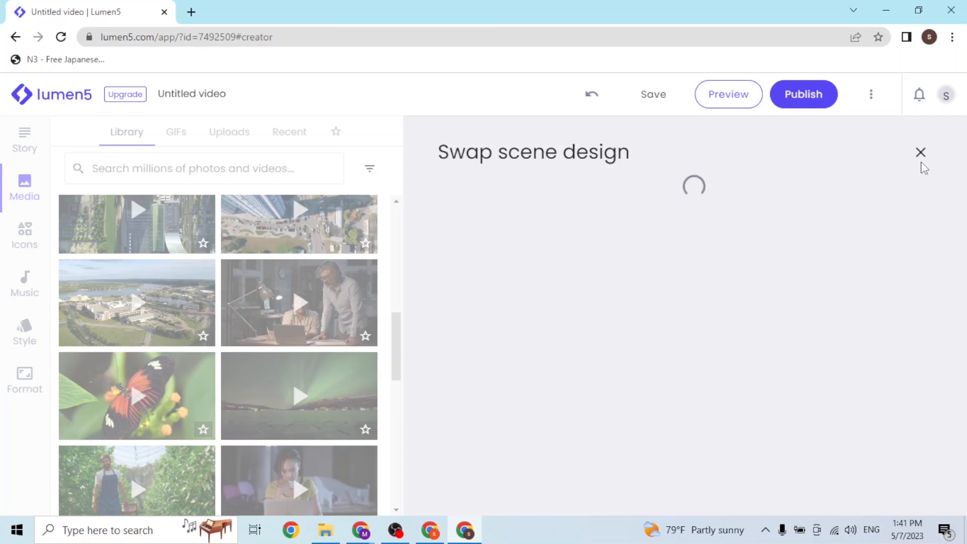
left_click(921, 153)
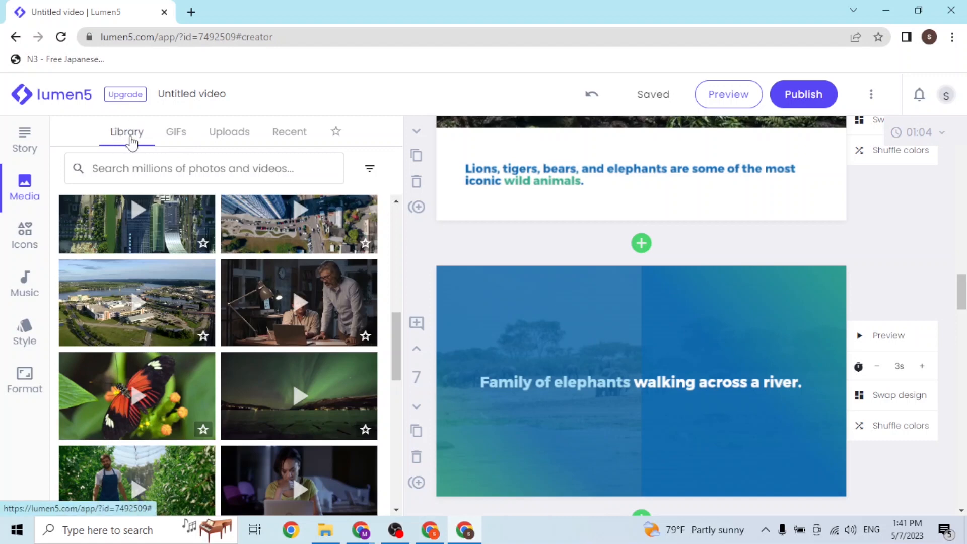
Step: Look through the GIFs and uploaded media collections, and review the scenes from the elephant family to habitat loss
left_click(172, 146)
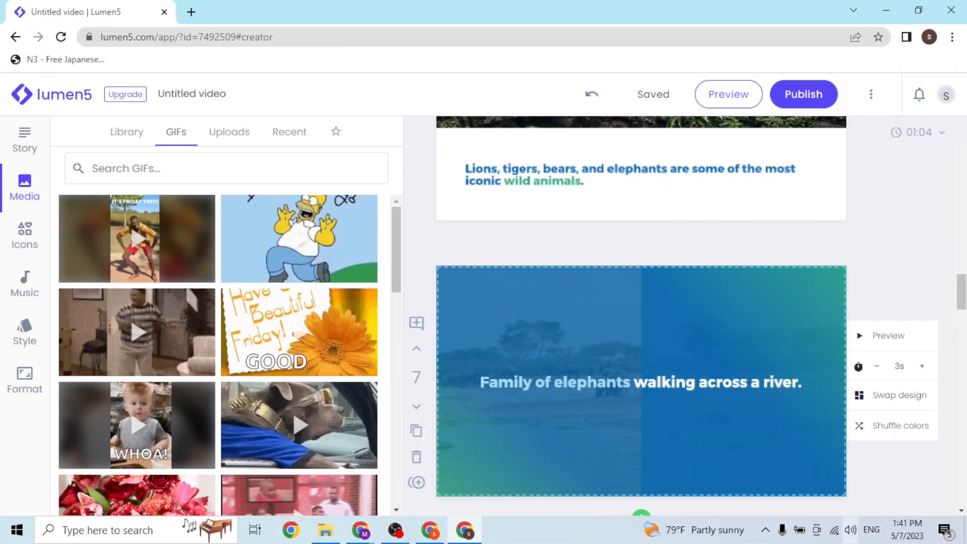
left_click(250, 138)
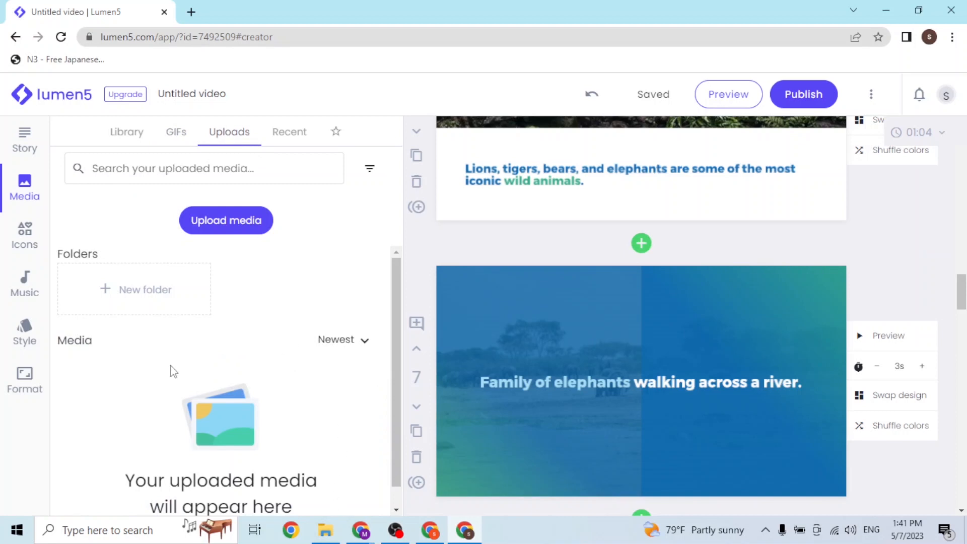
scroll(123, 410, "down", 1)
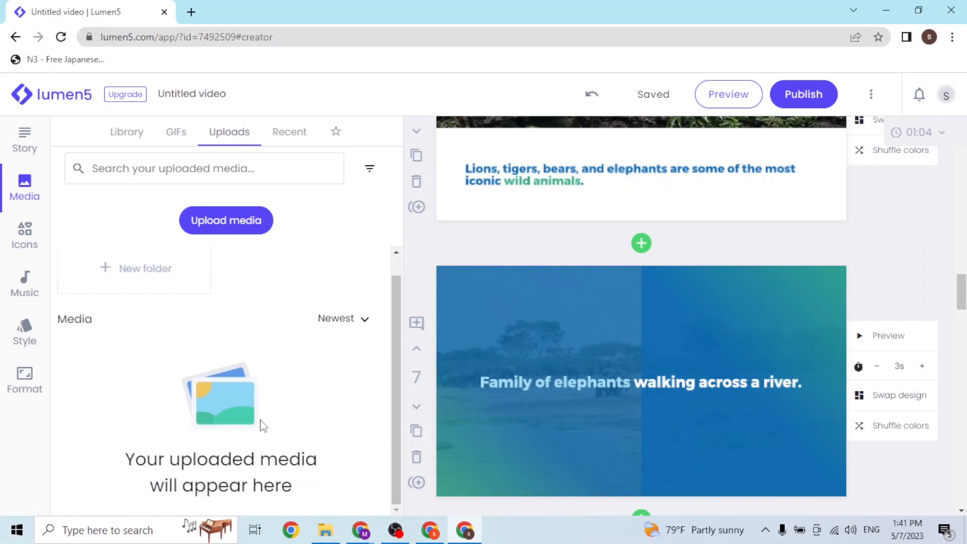
scroll(864, 352, "down", 10)
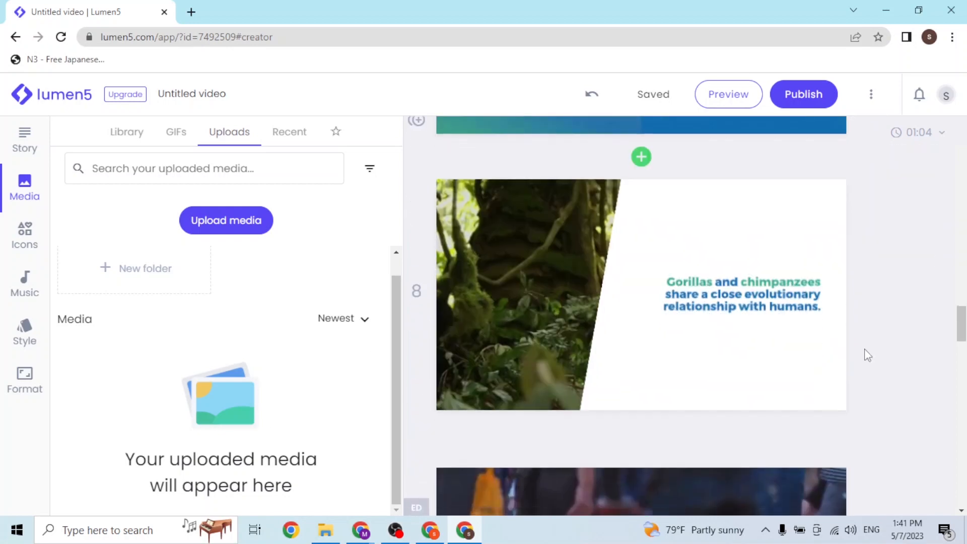
scroll(460, 470, "down", 6)
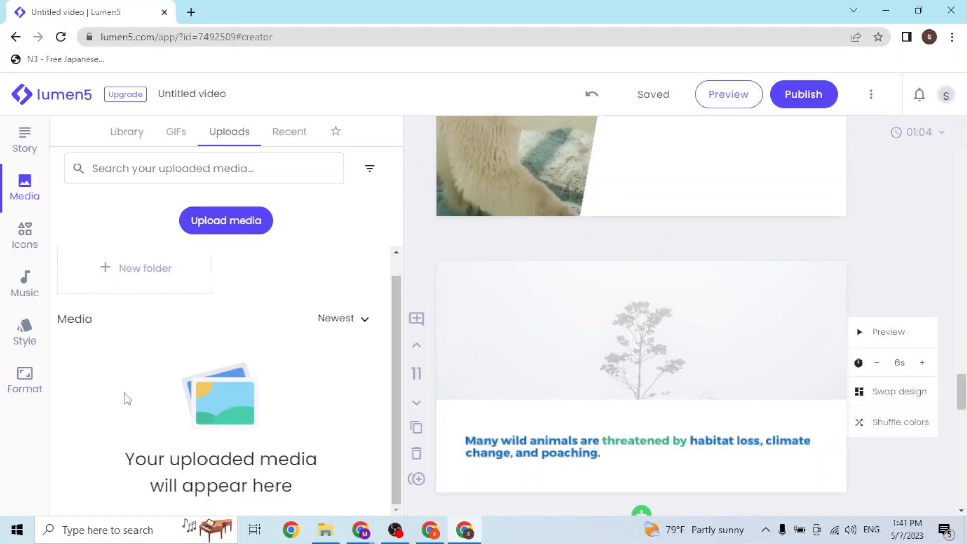
Step: Check the file requirements for uploading images and videos, look at the recently used media and return to the stock library
left_click(232, 235)
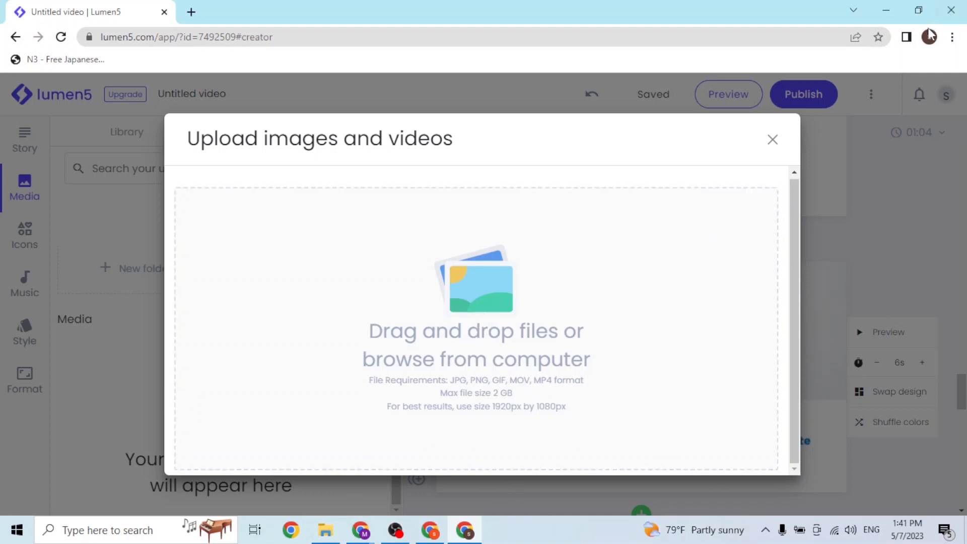
left_click(772, 140)
left_click(288, 142)
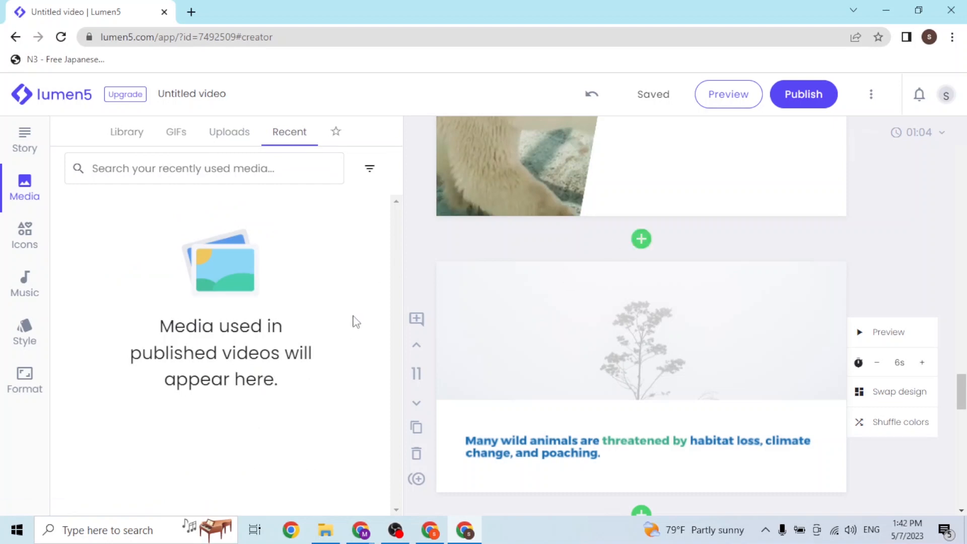
left_click(140, 135)
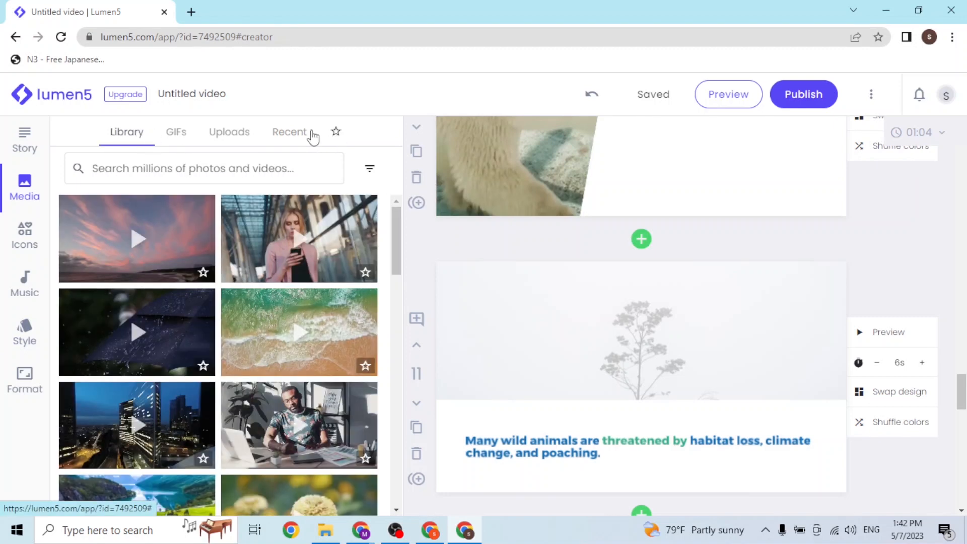
Step: Add the pink sunset sky clip from the stock library to the favorites and open the favorite media collection
left_click(314, 137)
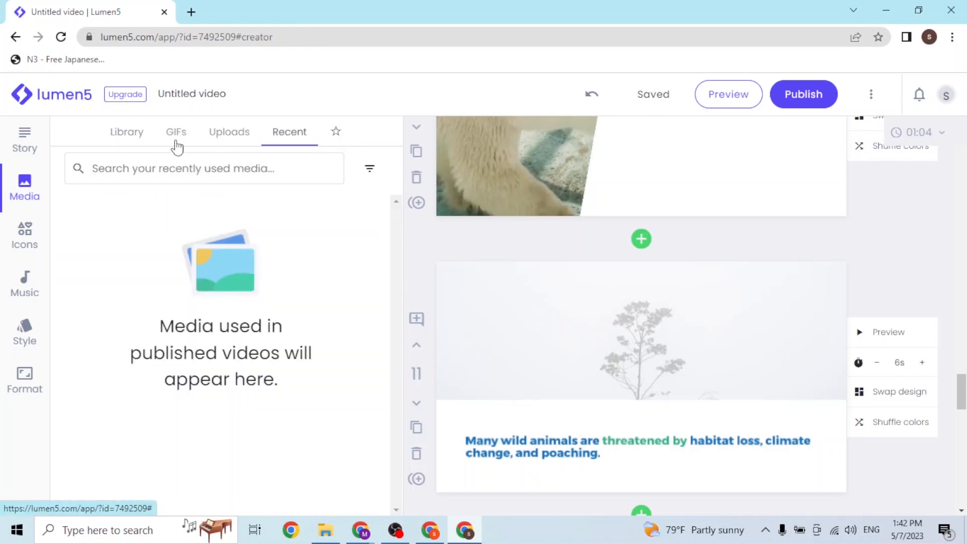
left_click(121, 130)
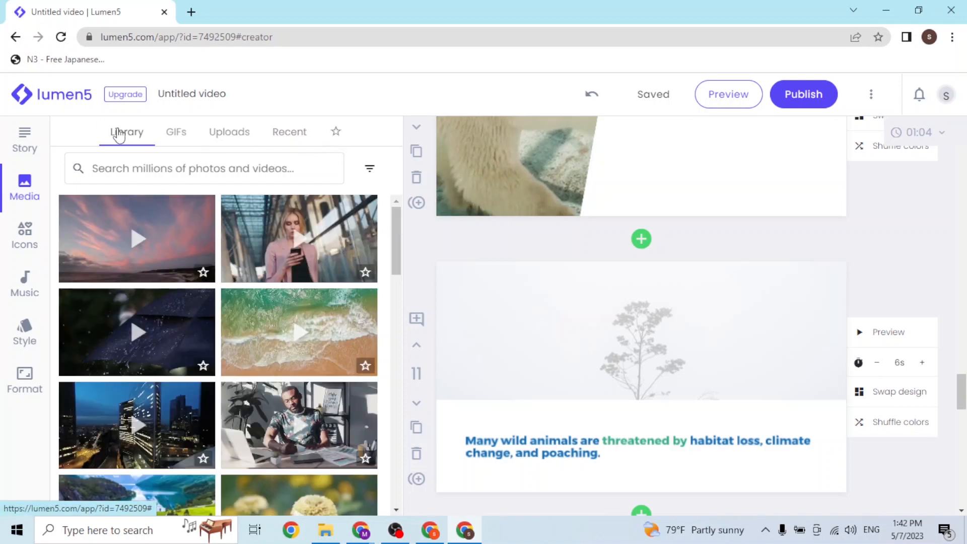
left_click(204, 273)
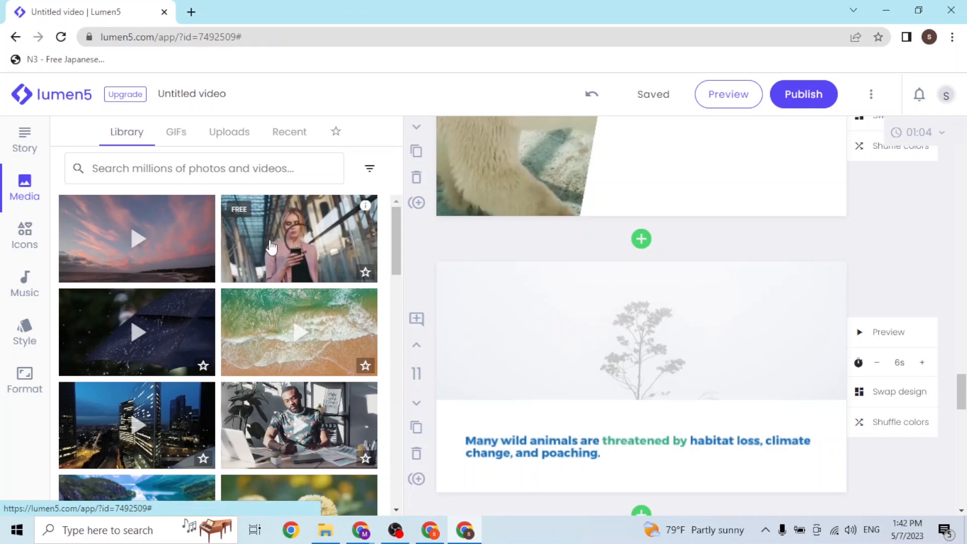
left_click(301, 132)
left_click(336, 132)
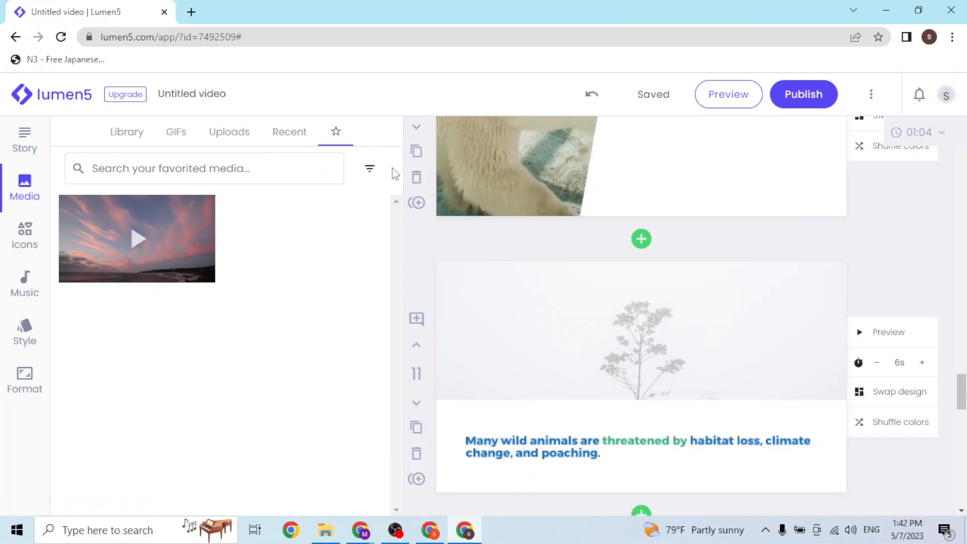
Step: Filter the favorite media to videos, and try the Videos and Photos filters on the stock library
left_click(370, 172)
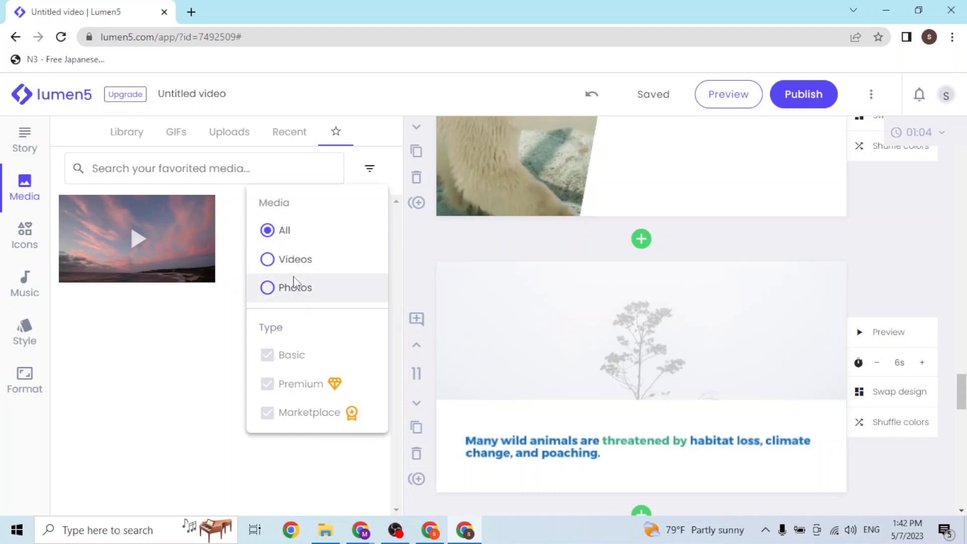
left_click(267, 260)
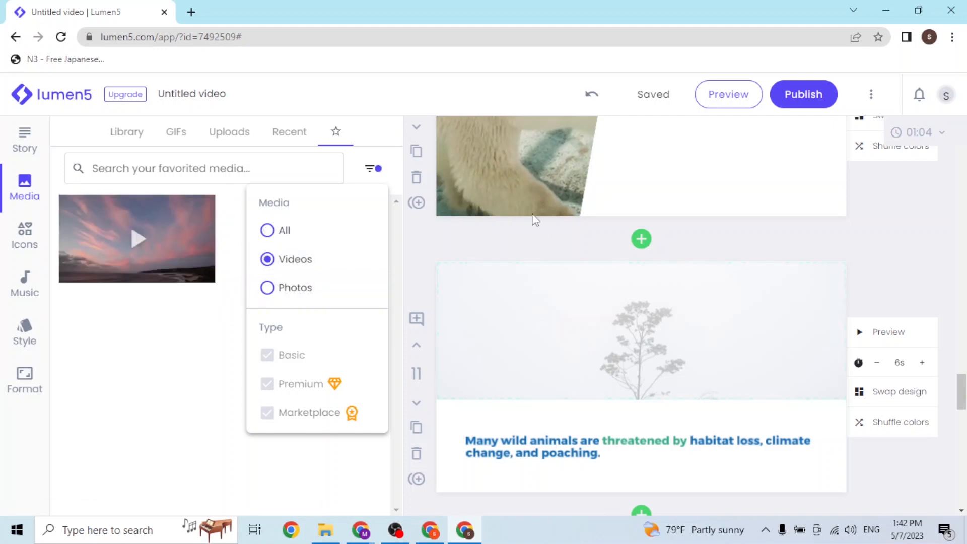
left_click(121, 134)
left_click(383, 168)
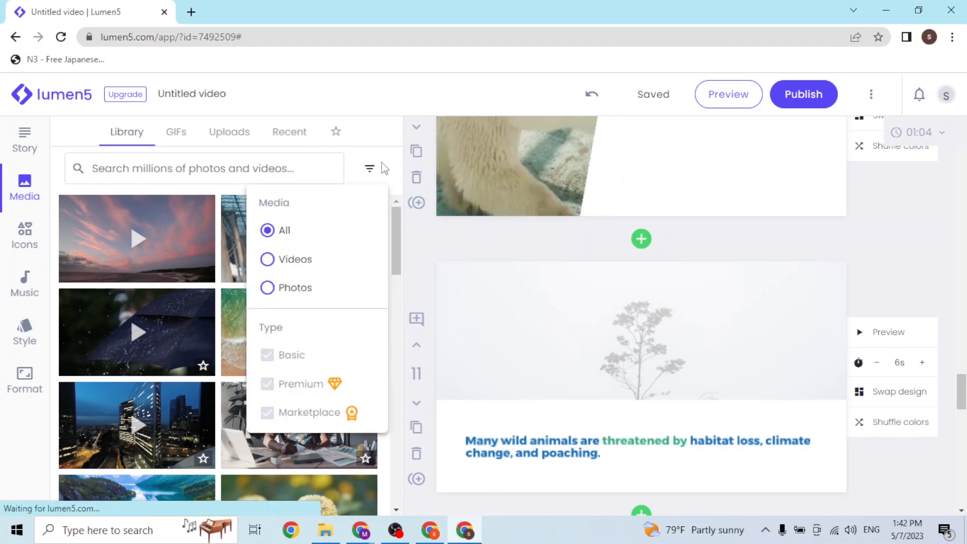
left_click(266, 267)
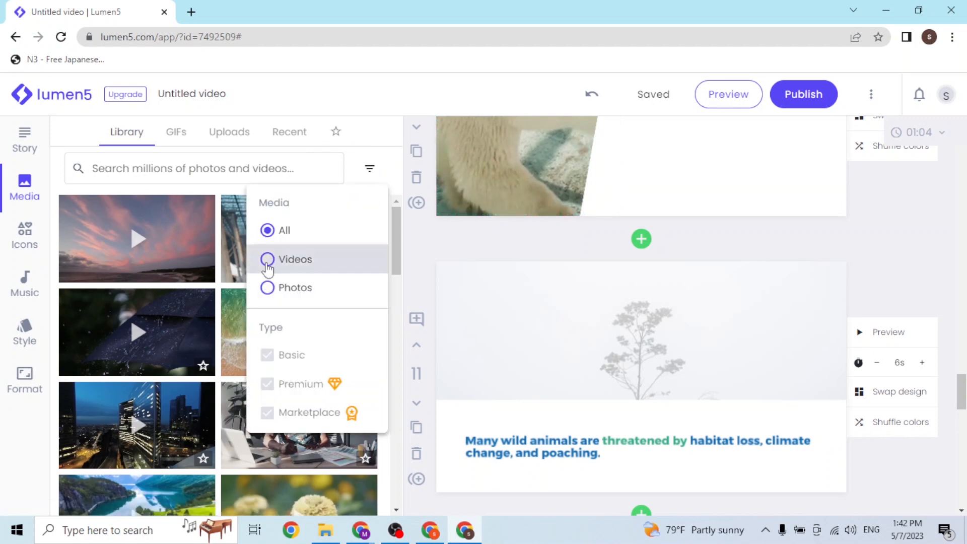
scroll(178, 360, "down", 2)
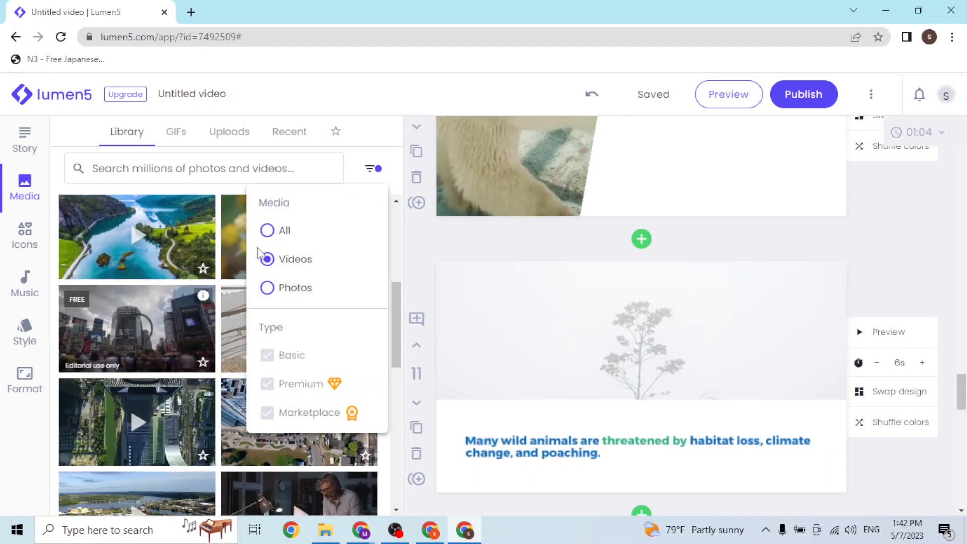
left_click(301, 291)
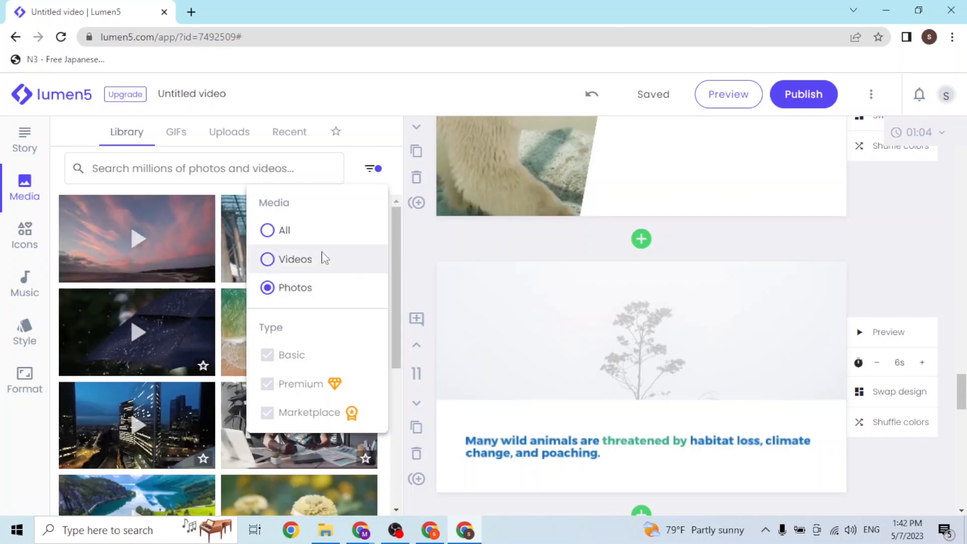
left_click(317, 99)
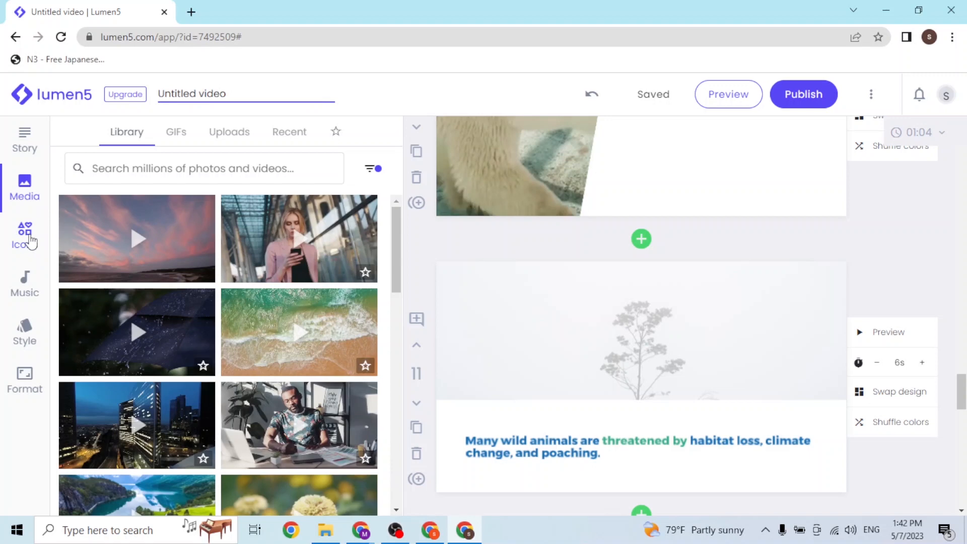
Step: Browse the icon library and check the access requirement for the premium pink arrow icon
left_click(29, 240)
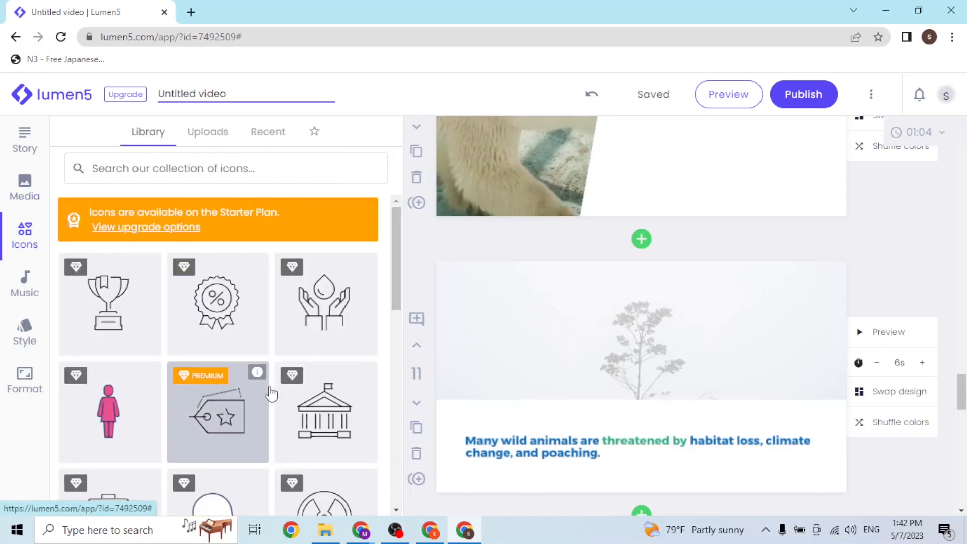
scroll(265, 394, "down", 10)
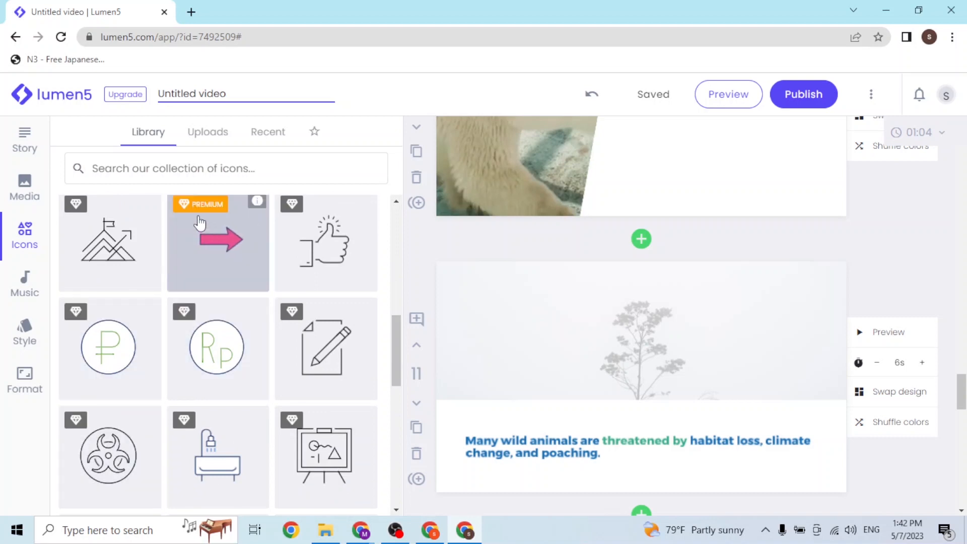
scroll(187, 243, "up", 1)
mouse_move(194, 280)
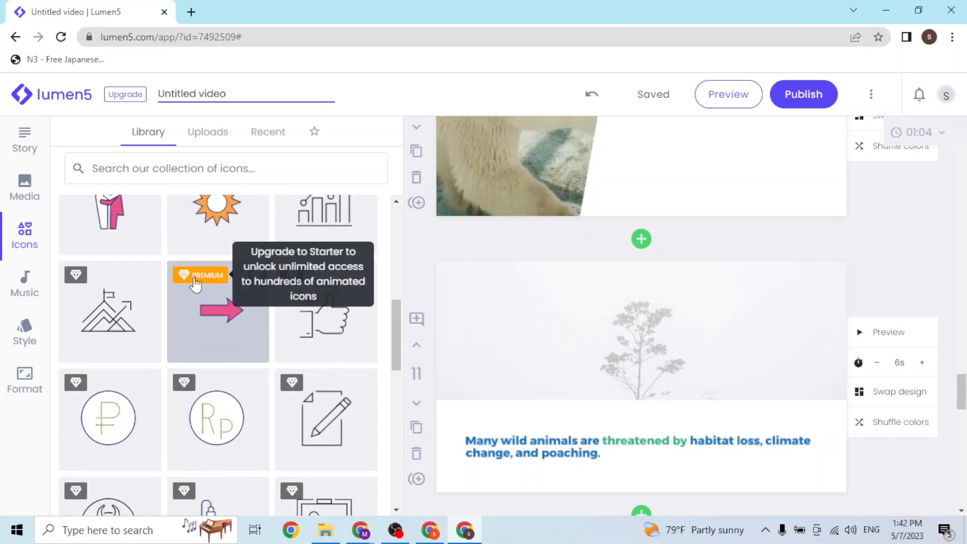
scroll(195, 280, "up", 2)
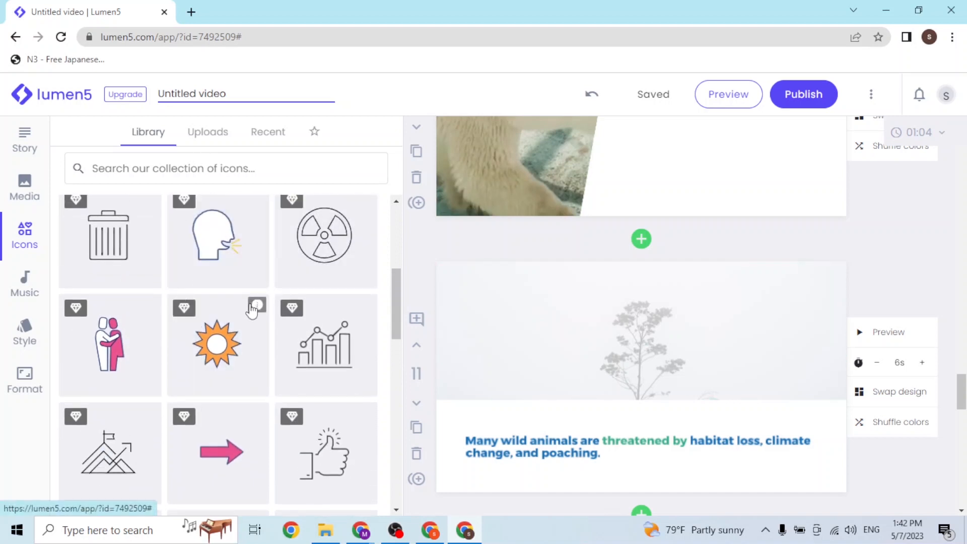
Step: Look through the uploaded, recent and favorite icon collections, and return to browsing the icon library
left_click(206, 135)
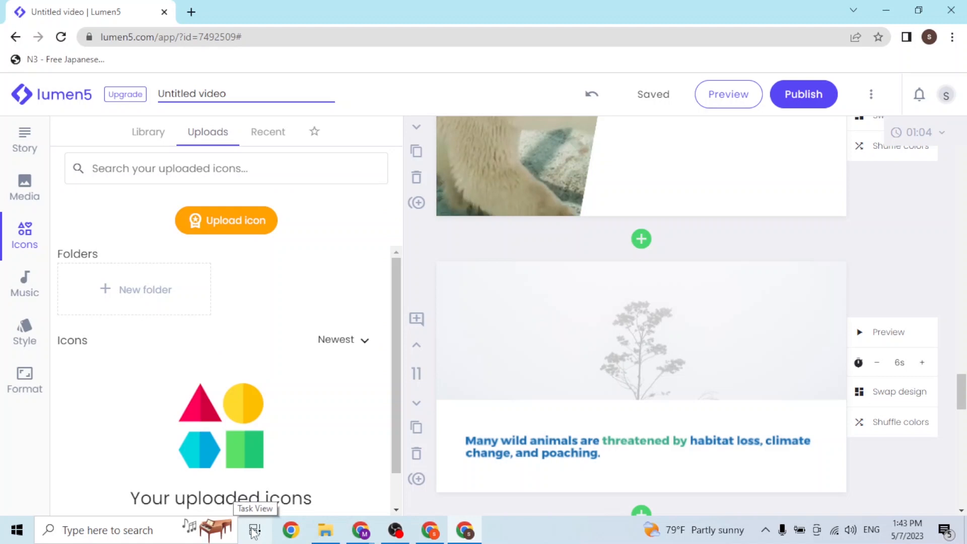
left_click(270, 141)
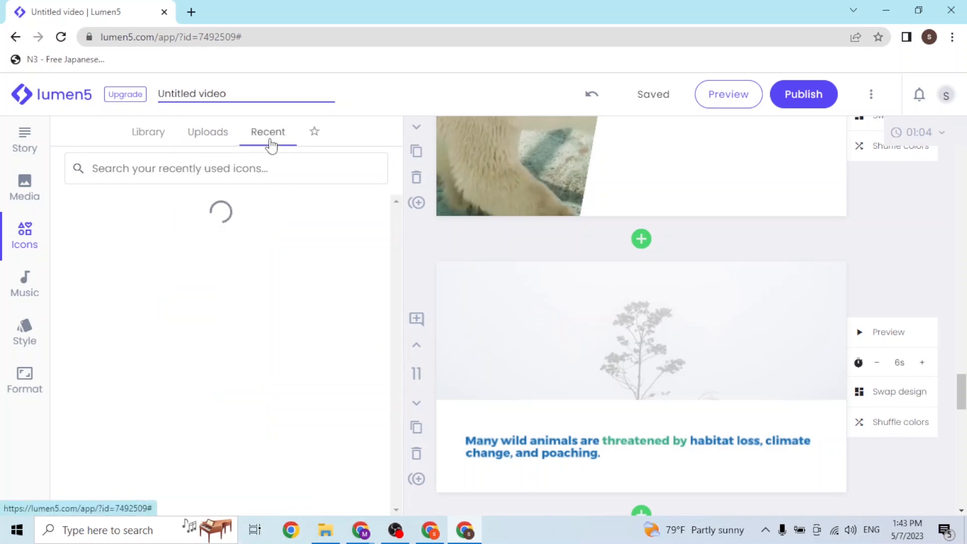
left_click(315, 133)
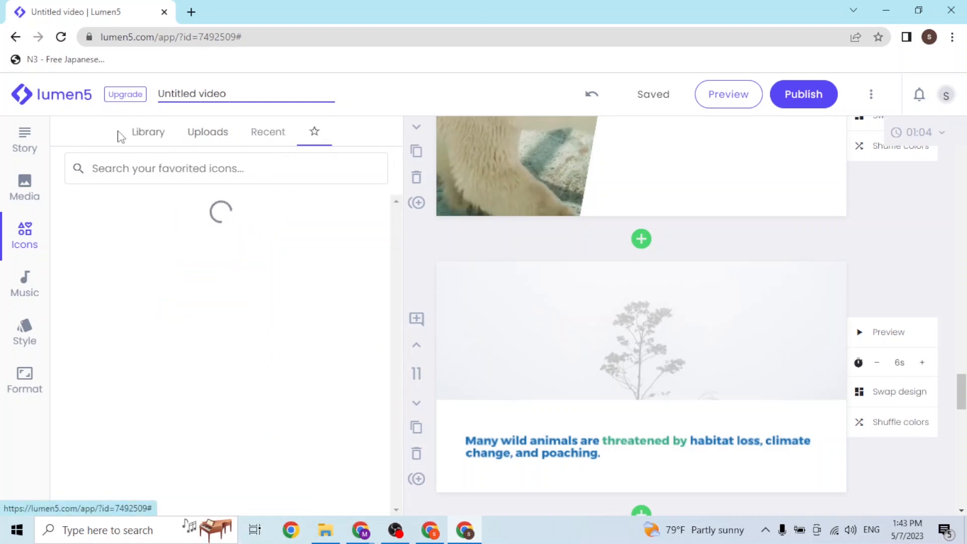
left_click(188, 134)
left_click(158, 134)
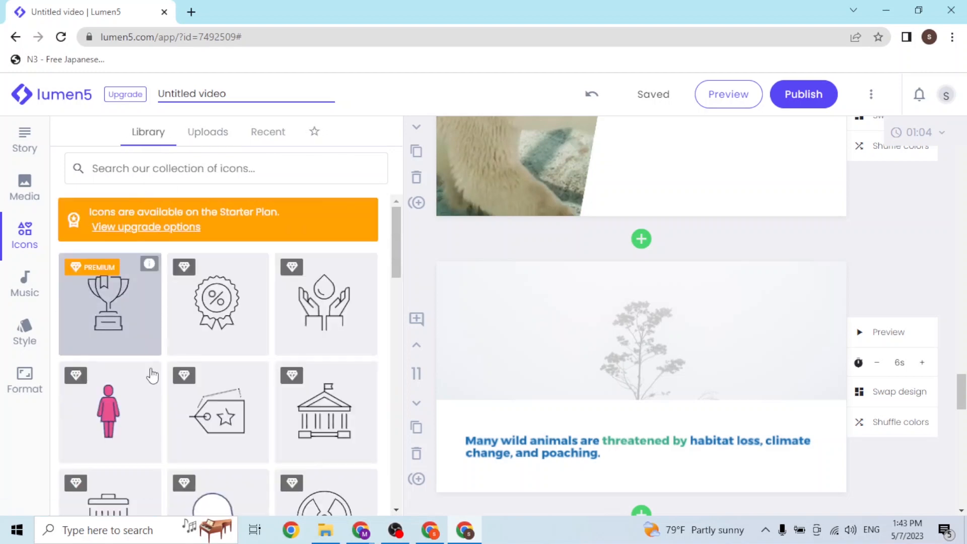
scroll(134, 339, "down", 5)
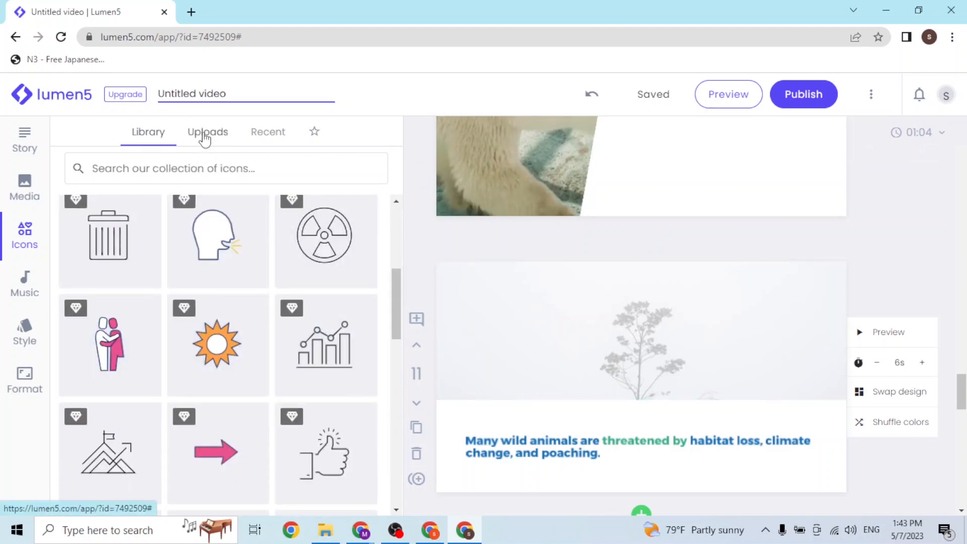
Step: Open the background music settings and preview the polar bear scene with its current music
left_click(23, 288)
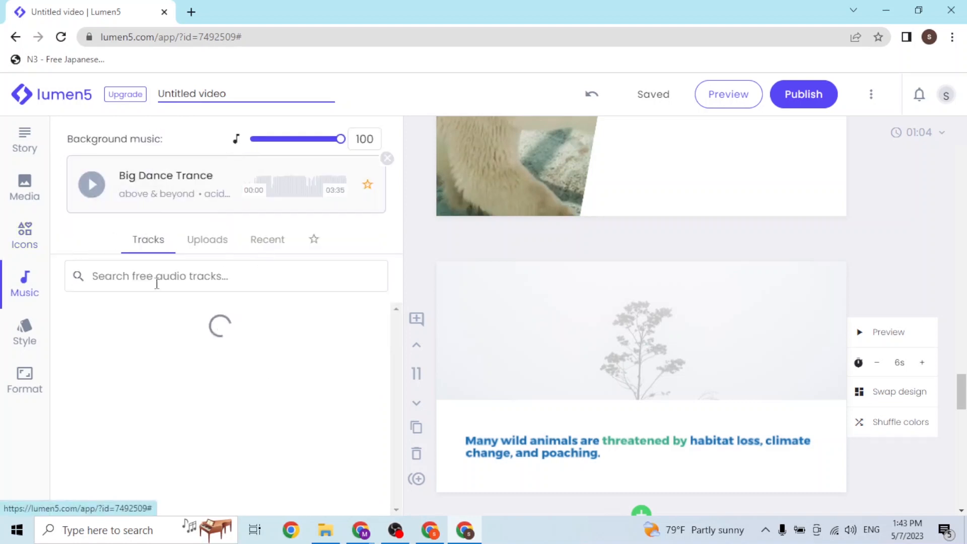
left_click_drag(67, 139, 161, 153)
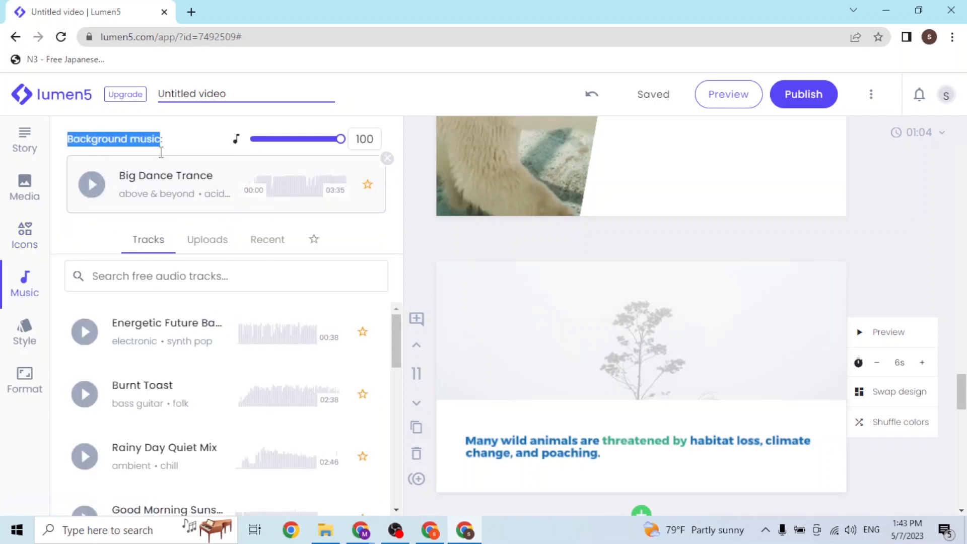
scroll(803, 299, "up", 3)
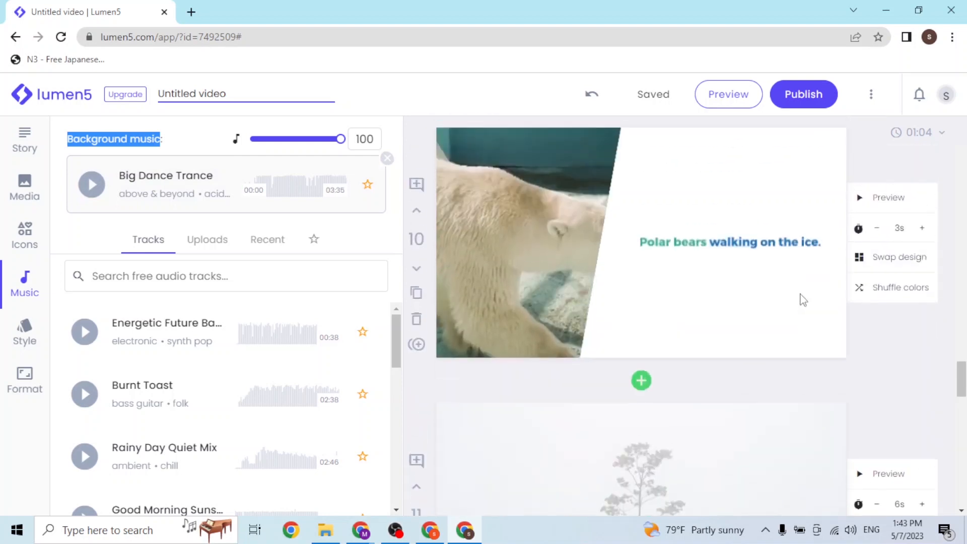
scroll(816, 313, "up", 3)
left_click(872, 342)
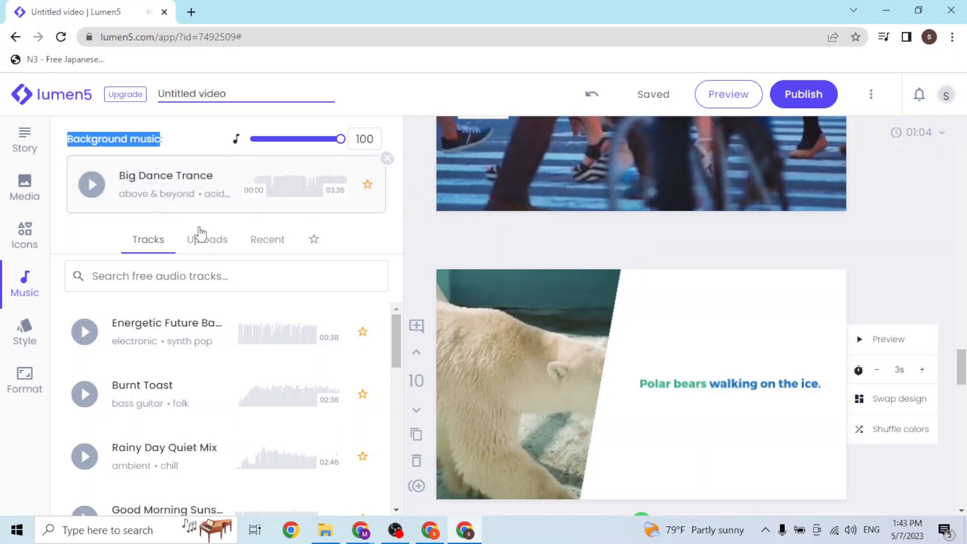
Step: Replace the background music with the Rainy Day Quiet Mix track after trying the first electronic synth pop track
left_click(389, 160)
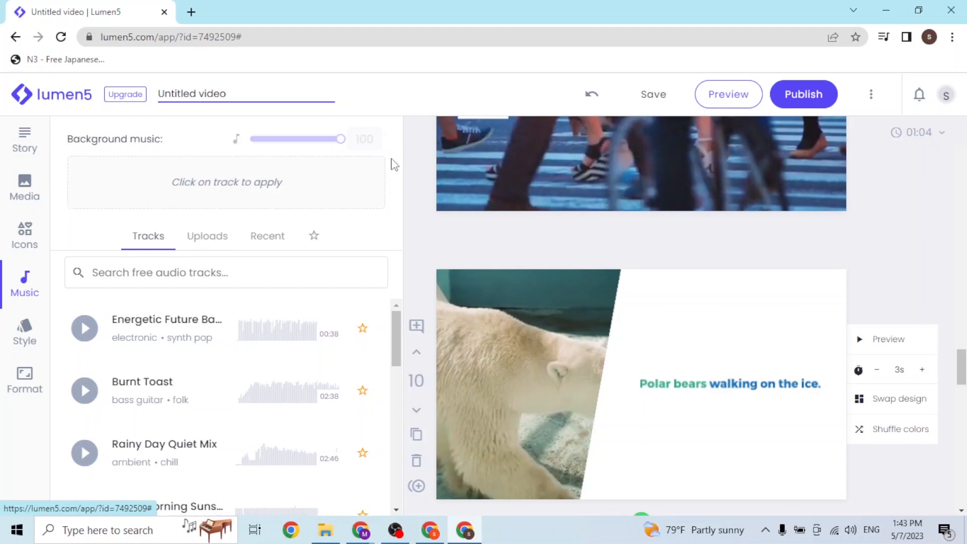
left_click(179, 326)
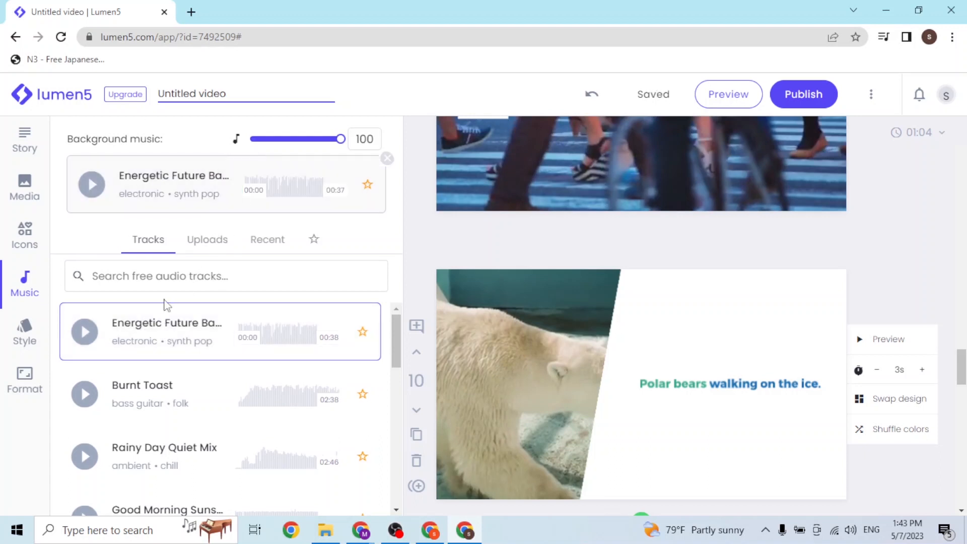
left_click(387, 159)
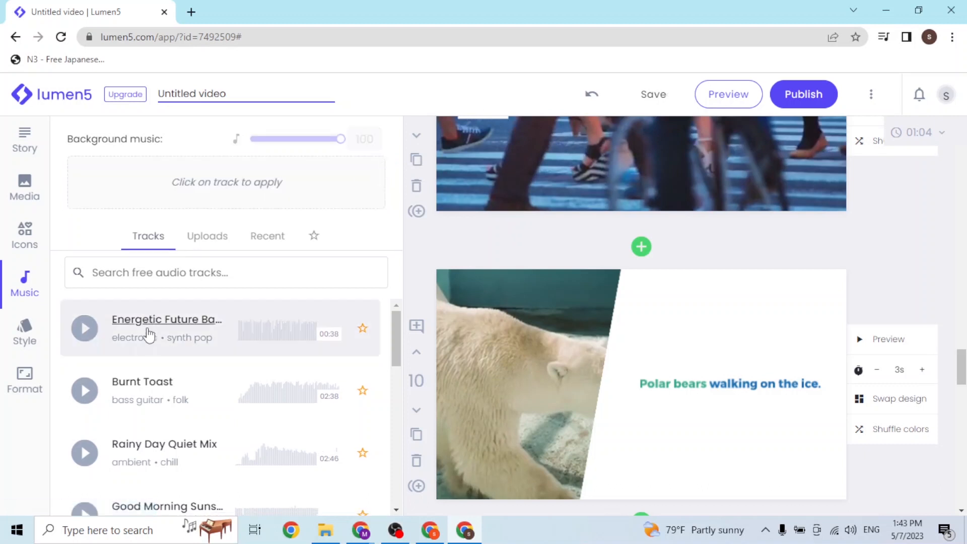
left_click(138, 388)
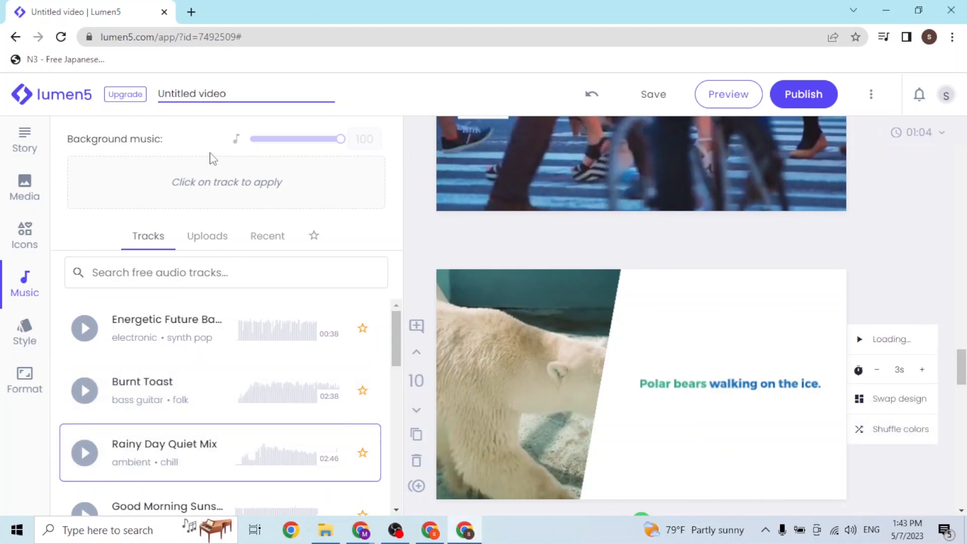
Step: Look through the uploaded, recently used and favorite music collections, and return to the free audio tracks
left_click(211, 241)
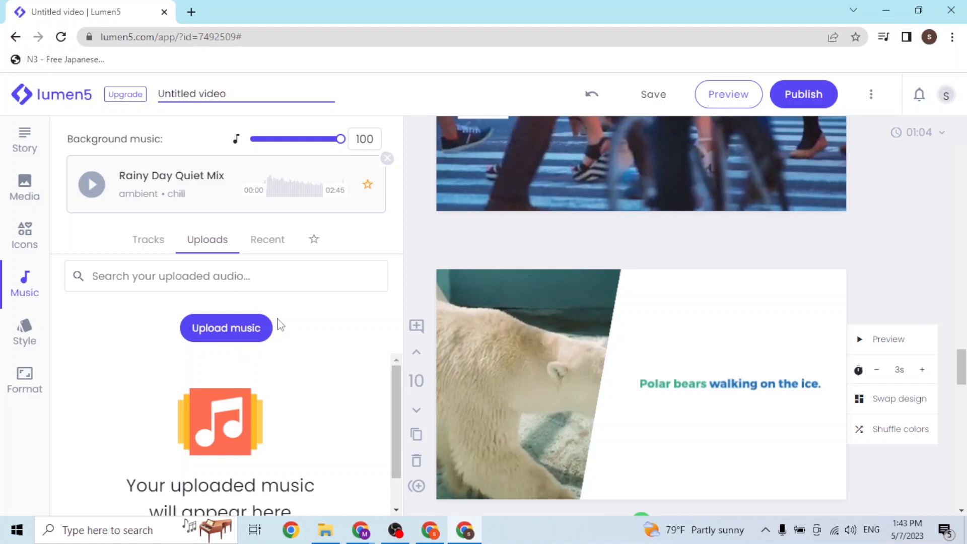
left_click(264, 246)
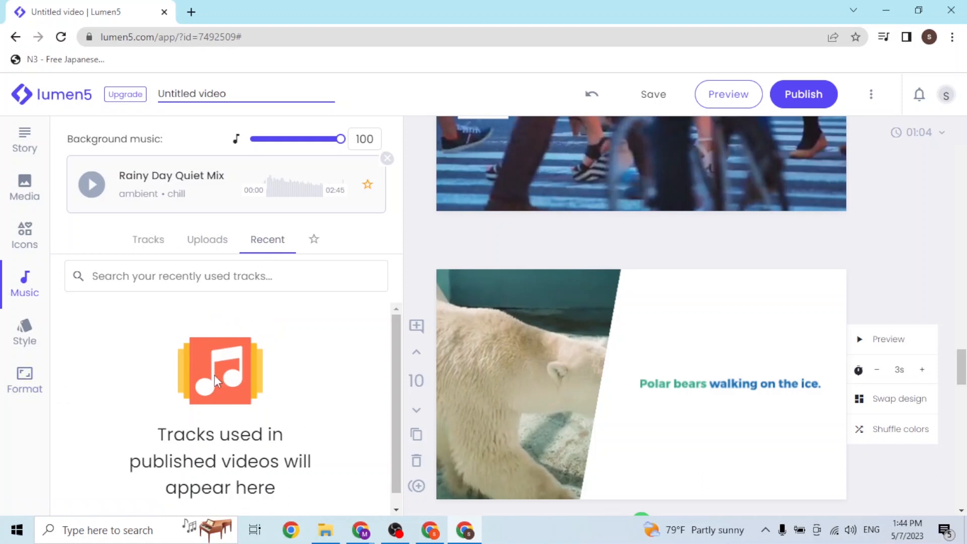
mouse_move(361, 530)
left_click(315, 242)
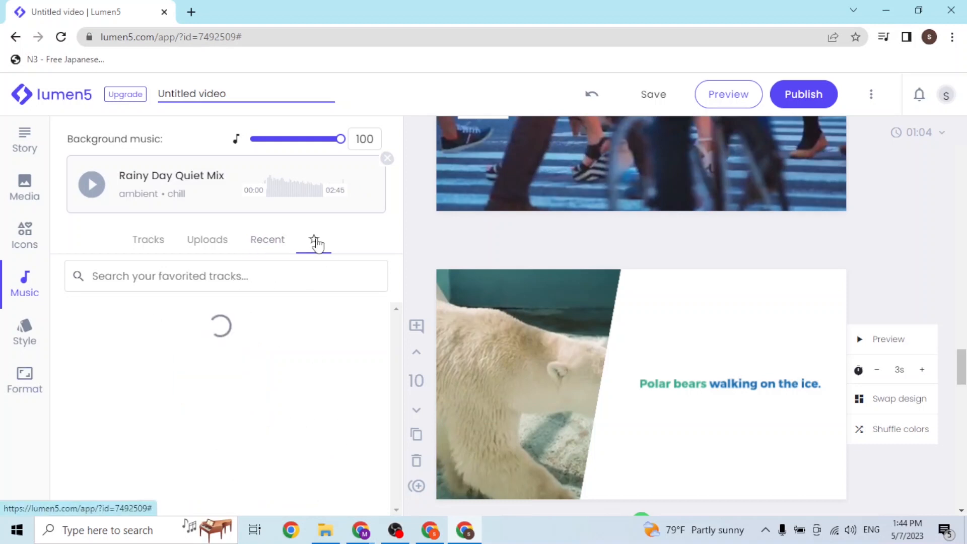
left_click(162, 241)
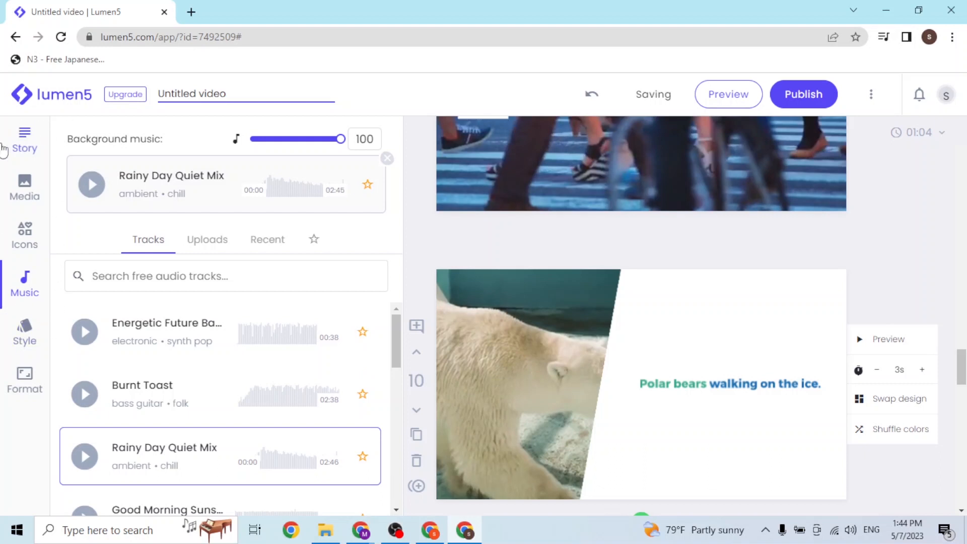
Step: Review the video's brand kit and watermark styling, and examine the available resolution and aspect ratio formats
left_click(28, 337)
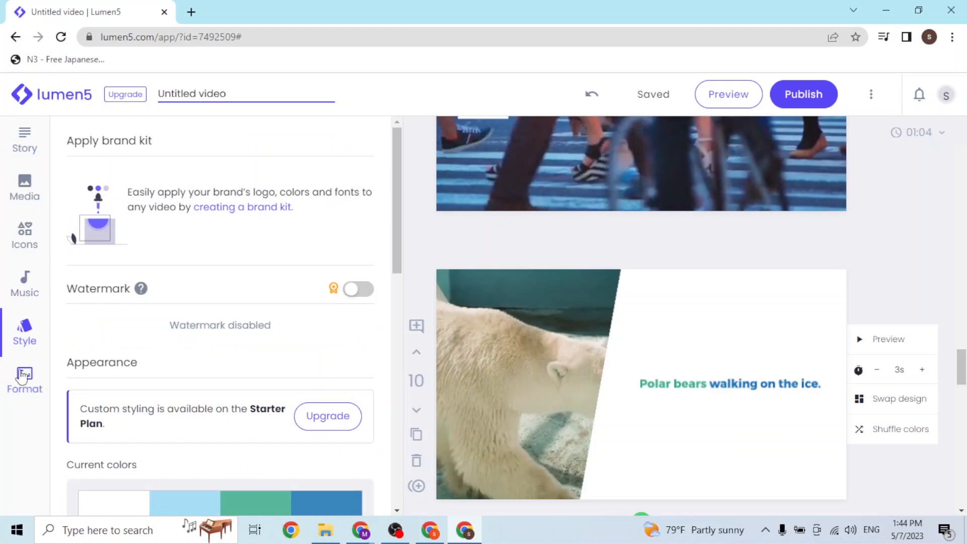
left_click(22, 378)
scroll(361, 451, "down", 2)
scroll(360, 451, "up", 2)
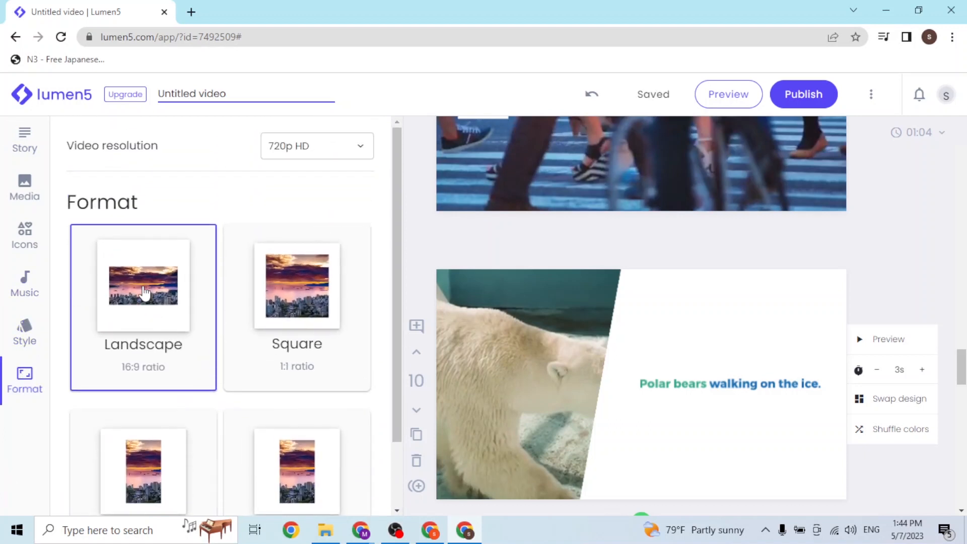
scroll(222, 291, "down", 2)
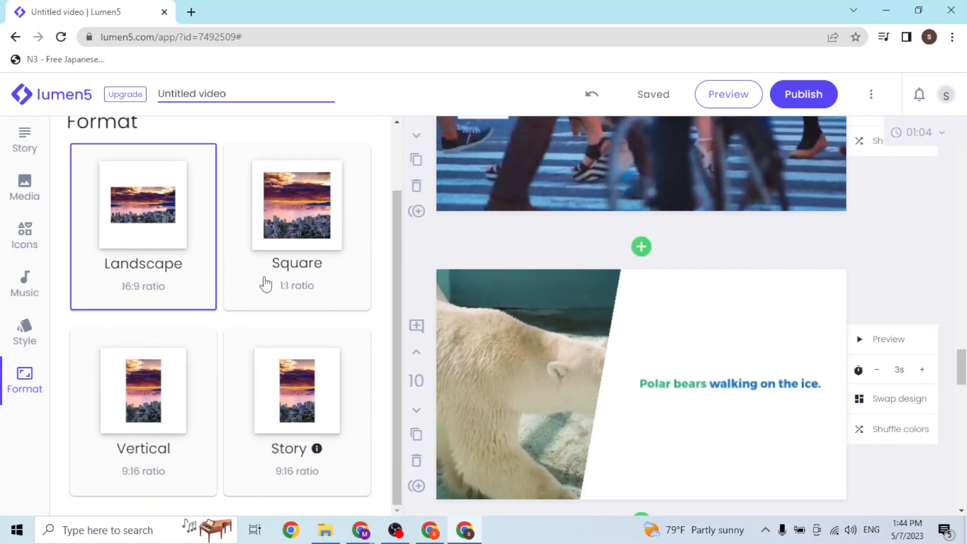
Step: Check the video resolution options, and close the list without choosing a different one
scroll(268, 282, "up", 2)
left_click(323, 154)
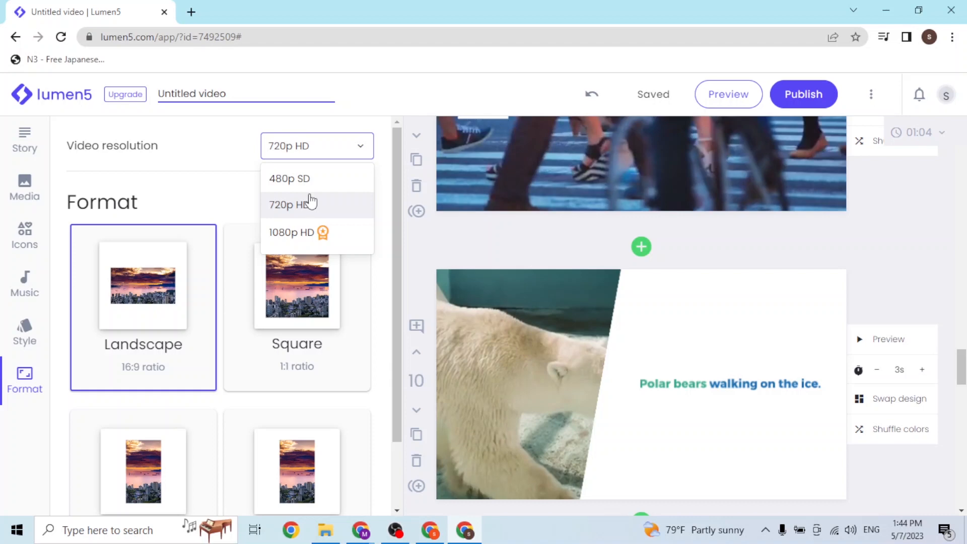
left_click(446, 97)
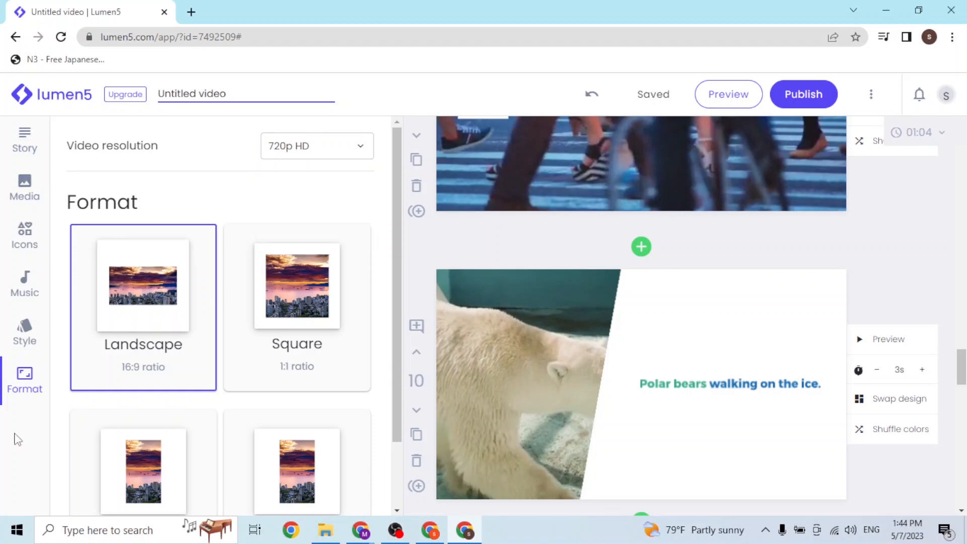
Step: Examine the video's style options, covering watermark, color palettes, fonts, scene transitions and right-to-left text direction
left_click(22, 345)
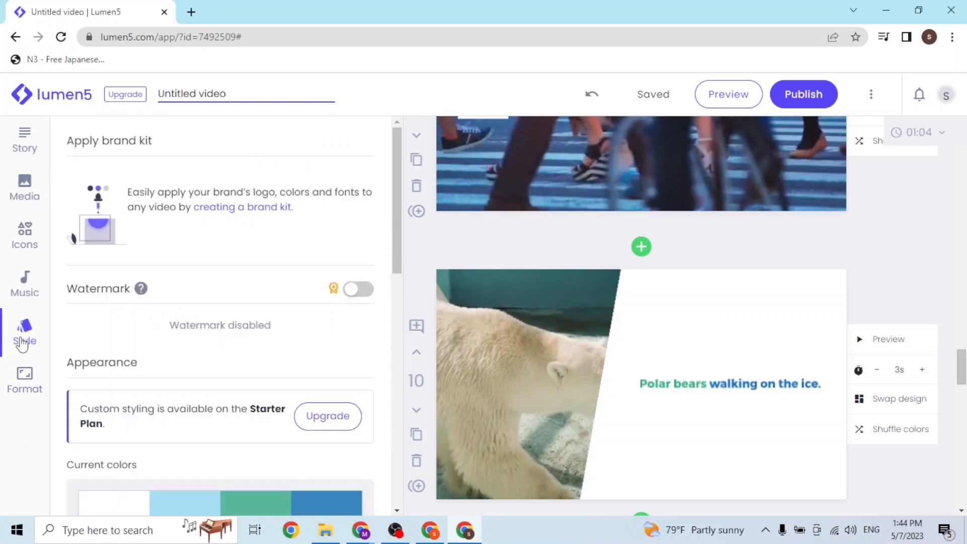
scroll(105, 278, "down", 6)
scroll(302, 190, "up", 2)
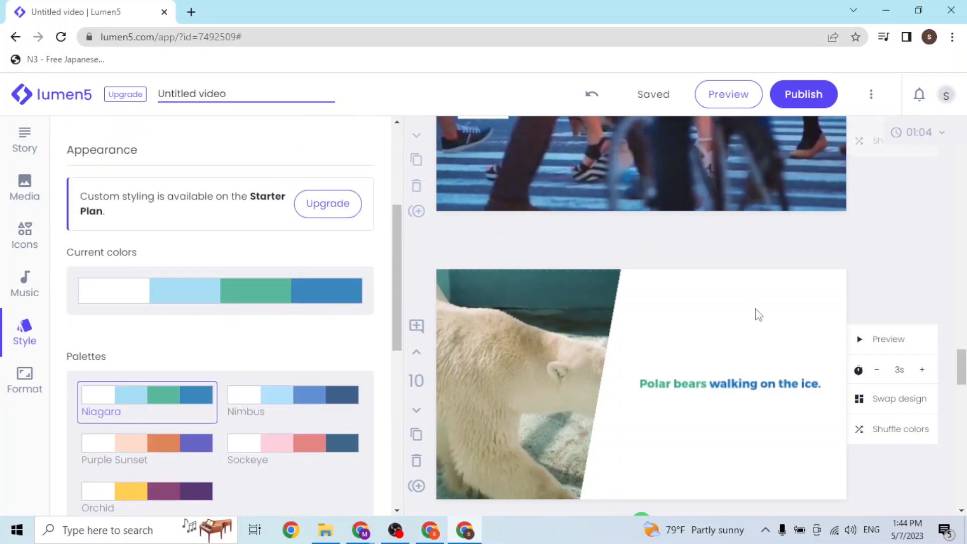
scroll(174, 201, "down", 4)
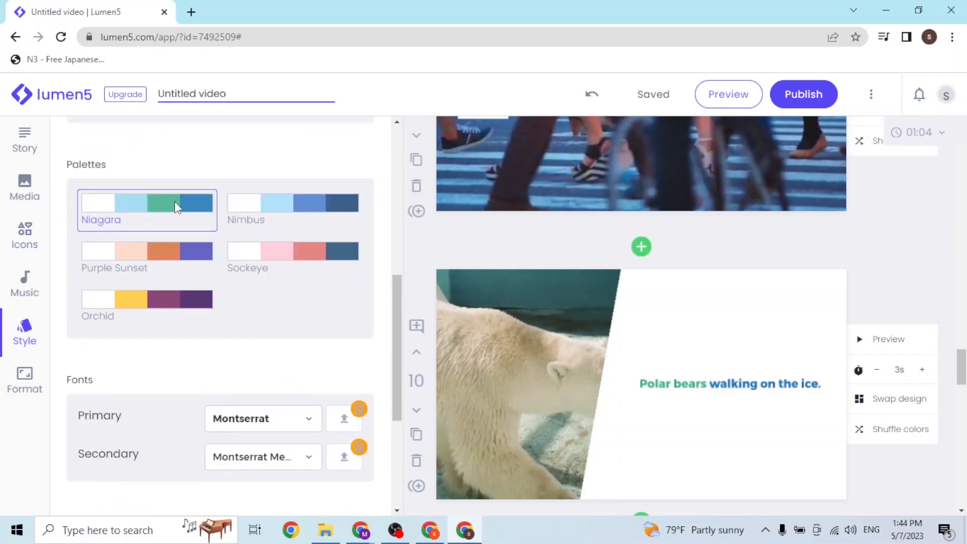
scroll(226, 237, "up", 5)
scroll(207, 237, "up", 1)
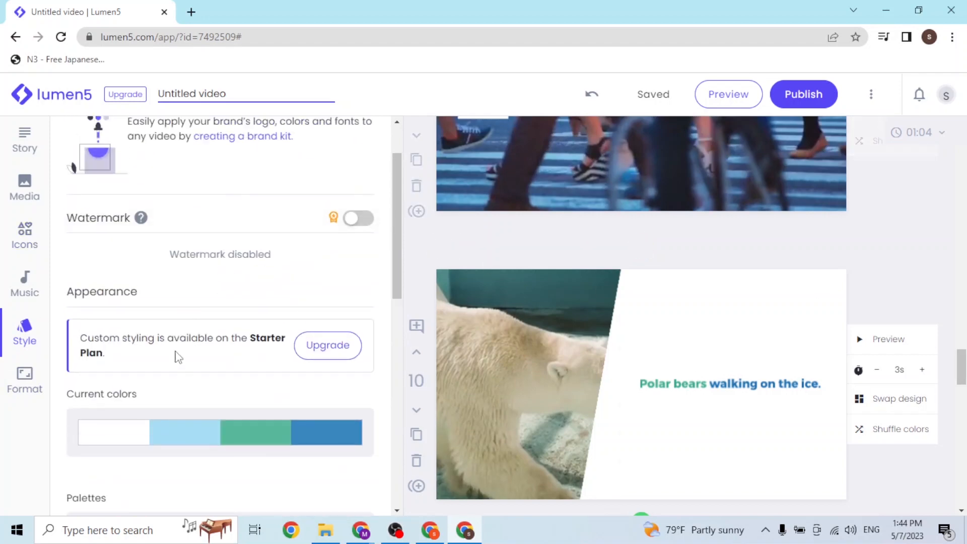
scroll(179, 363, "up", 1)
scroll(120, 359, "down", 9)
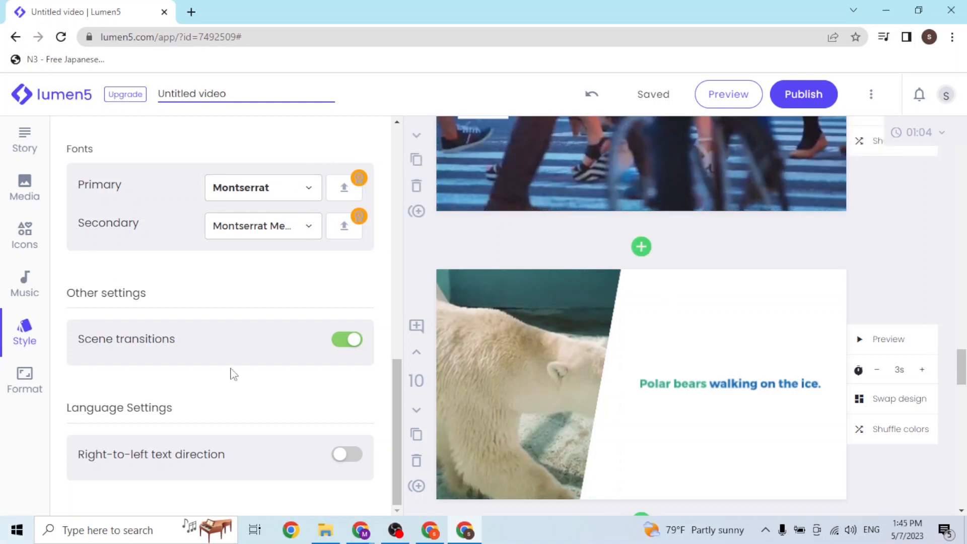
left_click_drag(78, 301, 190, 297)
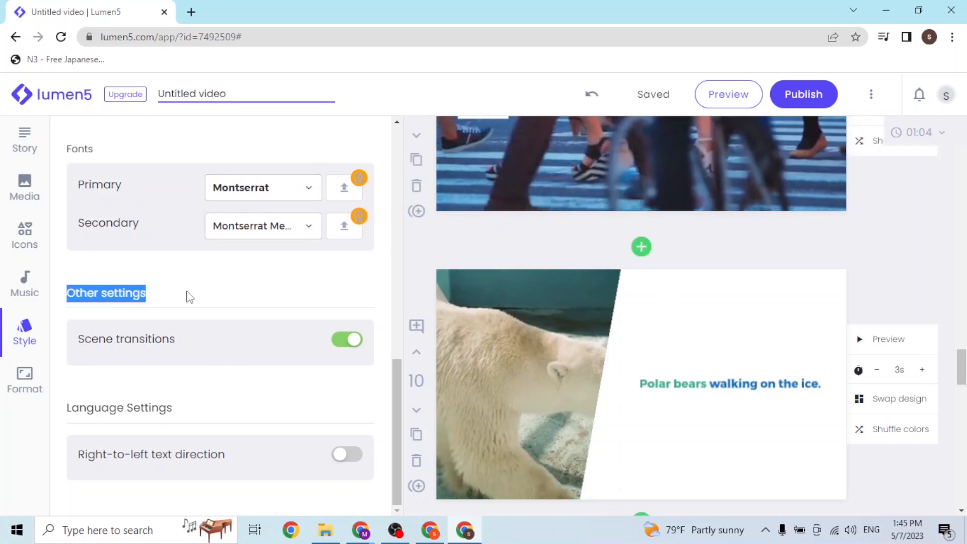
left_click_drag(67, 406, 203, 455)
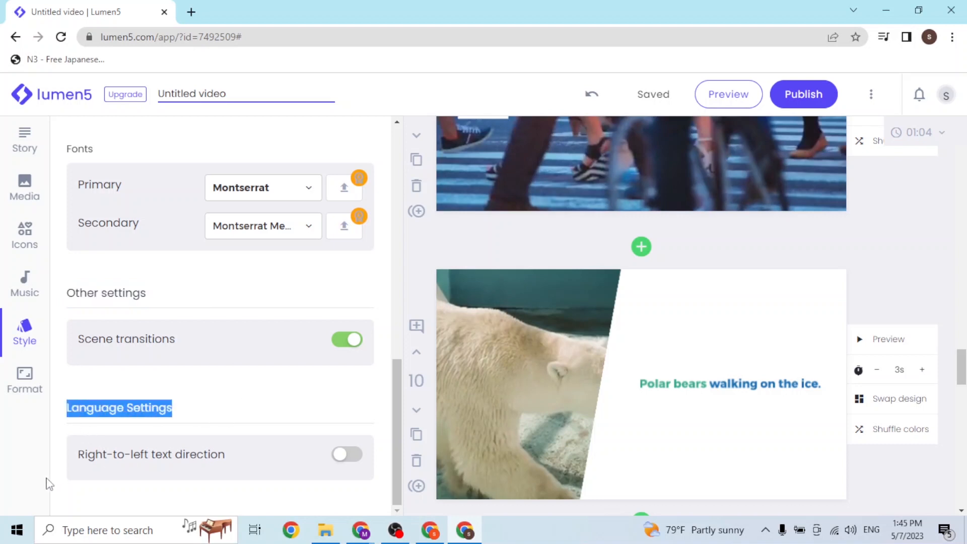
left_click_drag(101, 456, 240, 449)
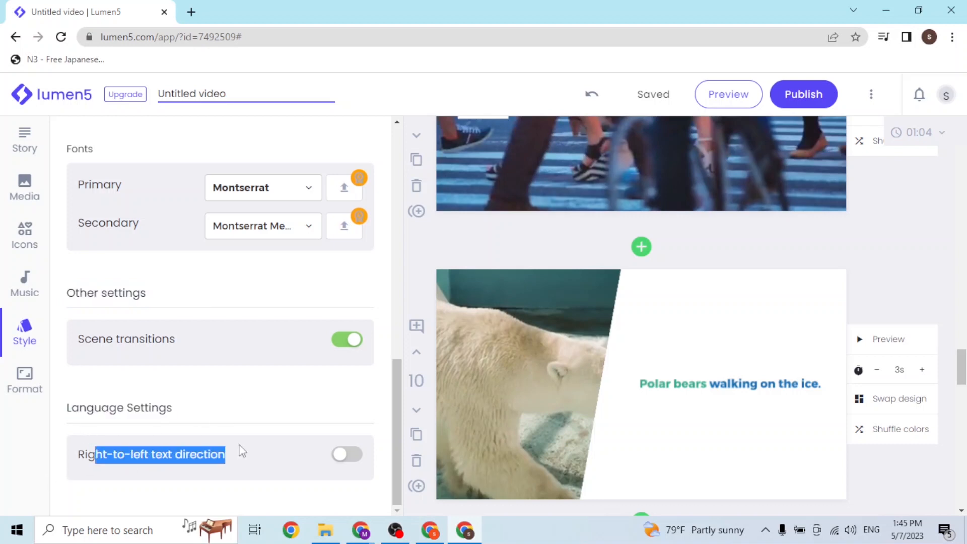
scroll(240, 450, "up", 15)
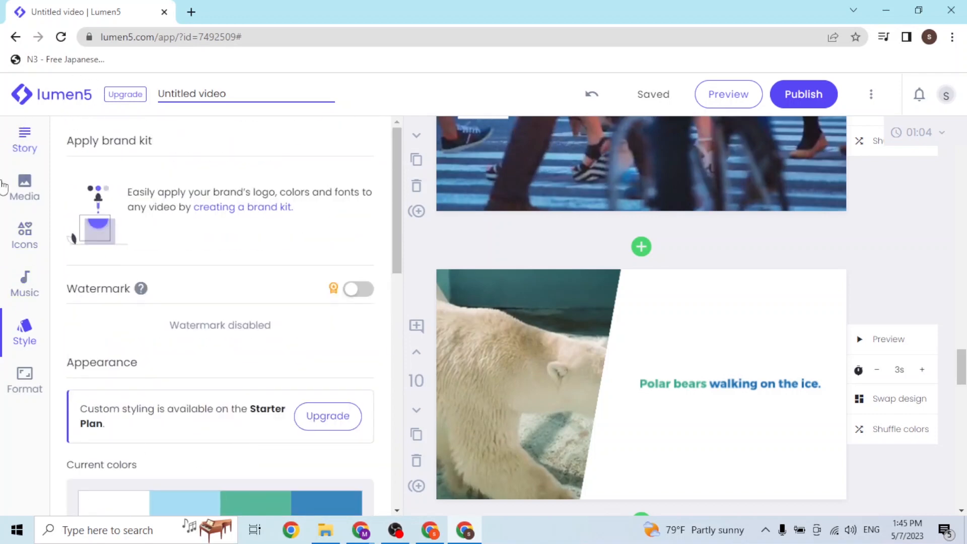
Step: Return to the story script, look back through the scenes to the opening title scene, and check the total video length
left_click(25, 135)
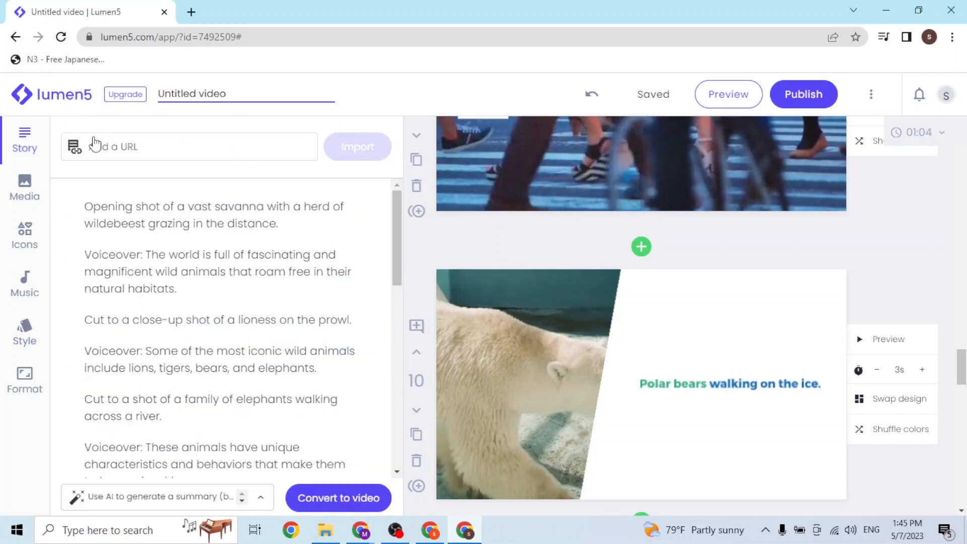
scroll(649, 425, "up", 5)
scroll(650, 425, "up", 10)
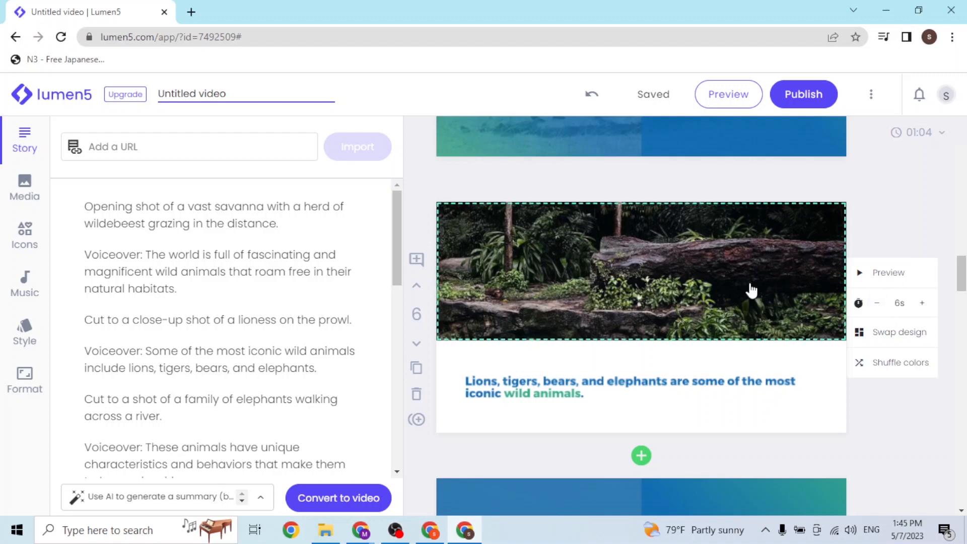
scroll(730, 257, "up", 5)
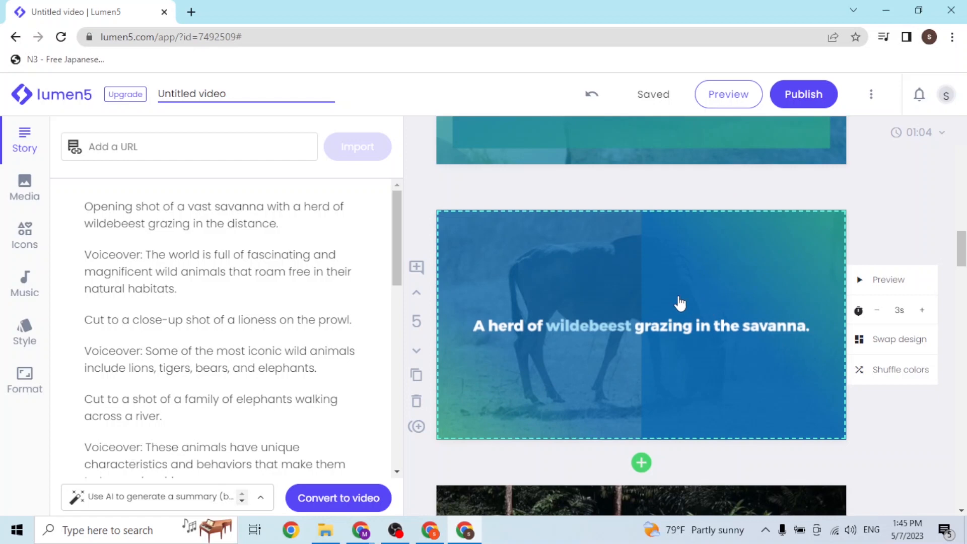
scroll(679, 302, "up", 10)
scroll(680, 297, "up", 10)
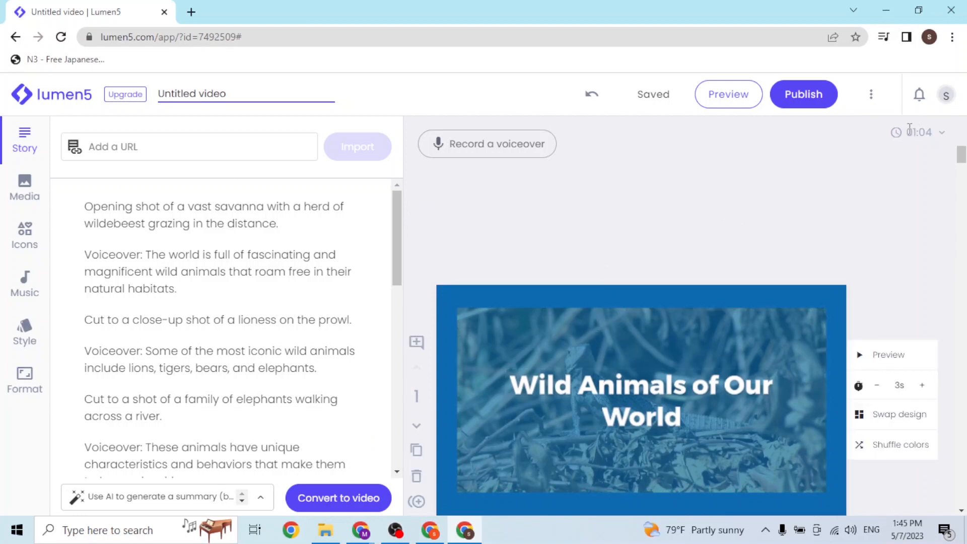
left_click_drag(909, 128, 931, 132)
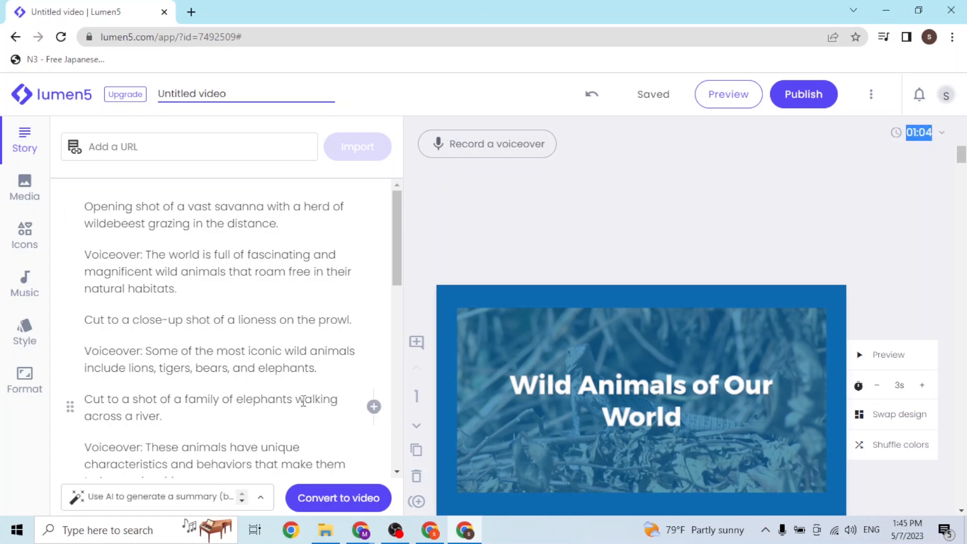
left_click(259, 212)
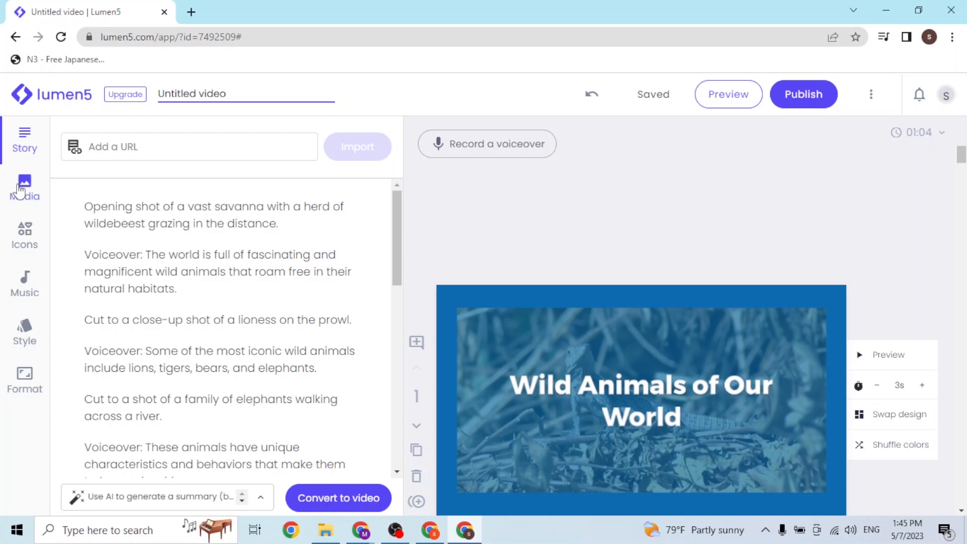
Step: Browse the free background music tracks, and return to the story script with the opening scene in view
left_click(31, 285)
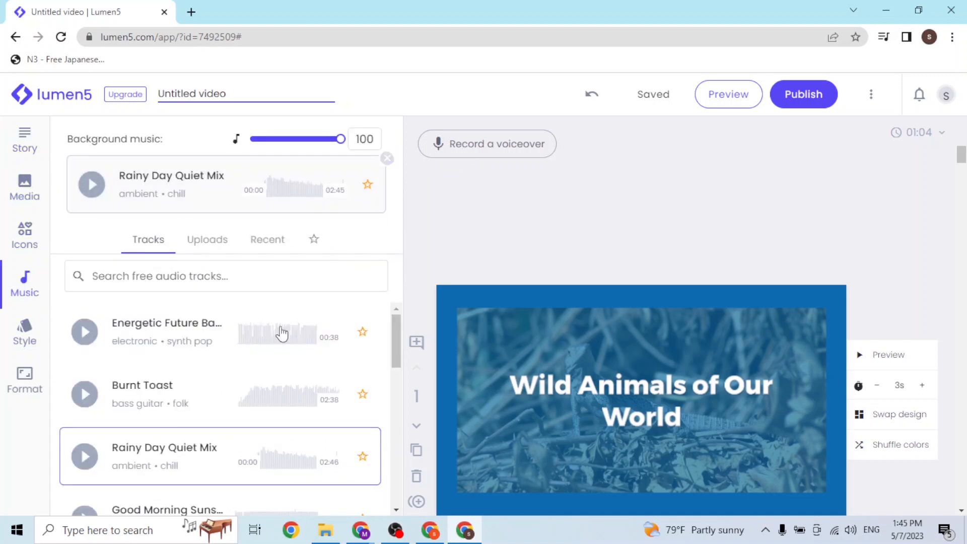
scroll(272, 336, "down", 5)
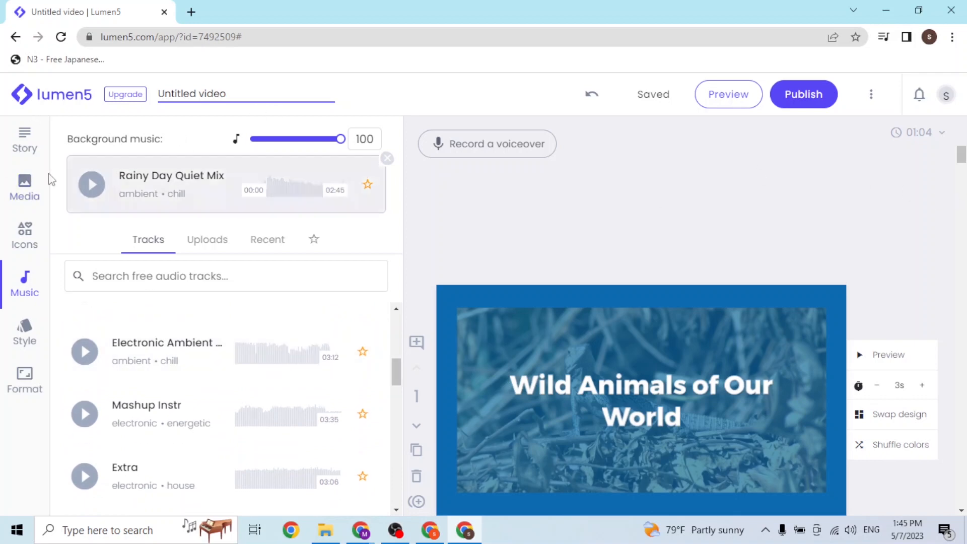
left_click(25, 141)
scroll(693, 176, "down", 5)
scroll(693, 176, "up", 4)
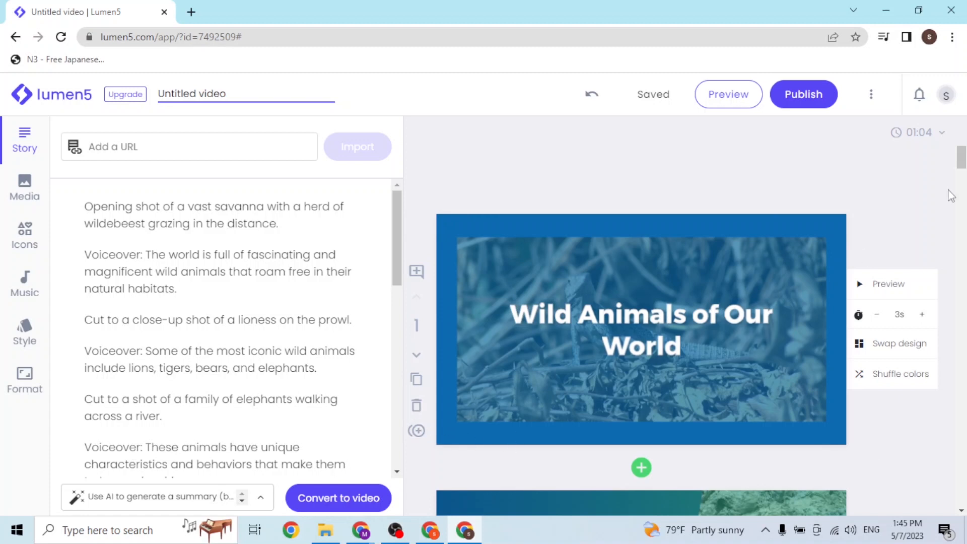
Step: Swap the opening scene's design to the full-frame media layout without text, and set its duration to 5 seconds
left_click(909, 356)
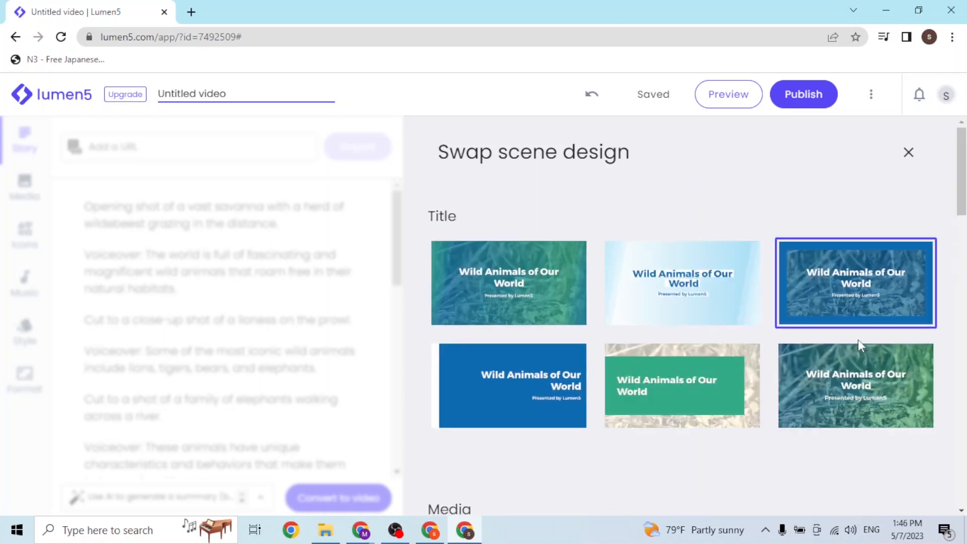
scroll(606, 195, "down", 6)
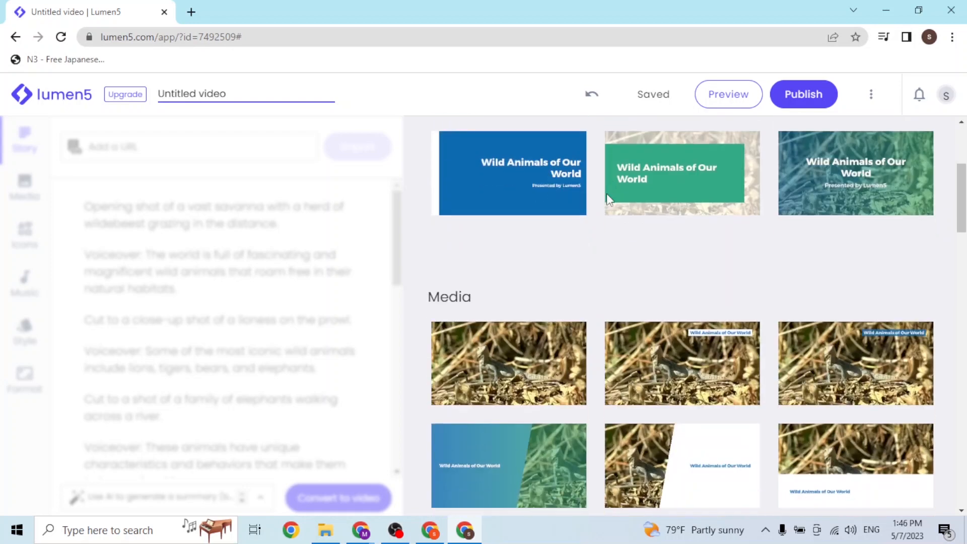
scroll(608, 199, "down", 5)
scroll(626, 211, "up", 7)
scroll(628, 411, "down", 4)
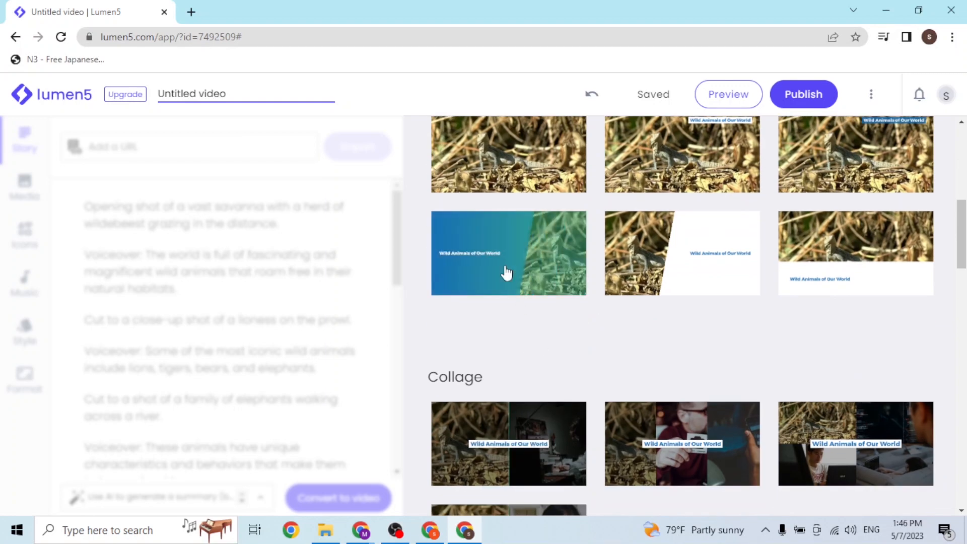
scroll(506, 272, "up", 1)
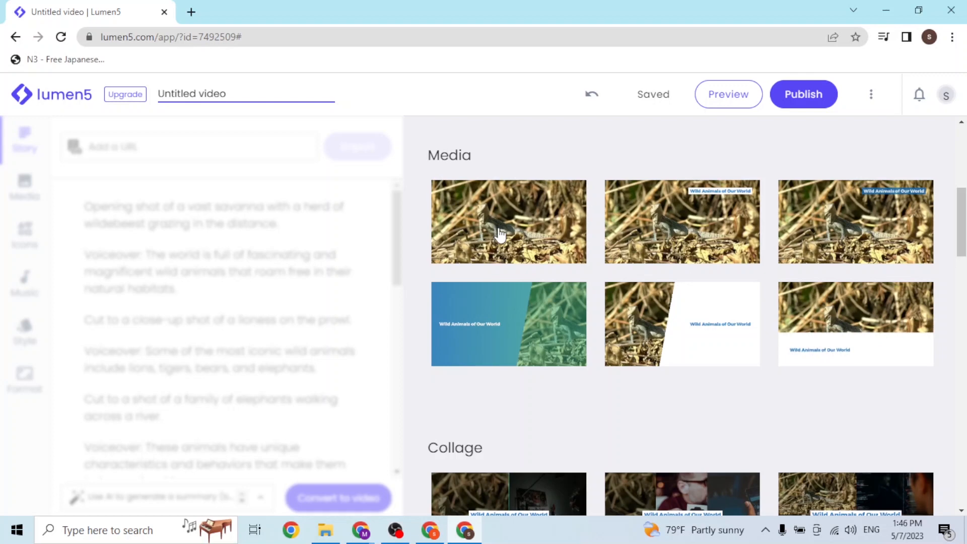
left_click(556, 188)
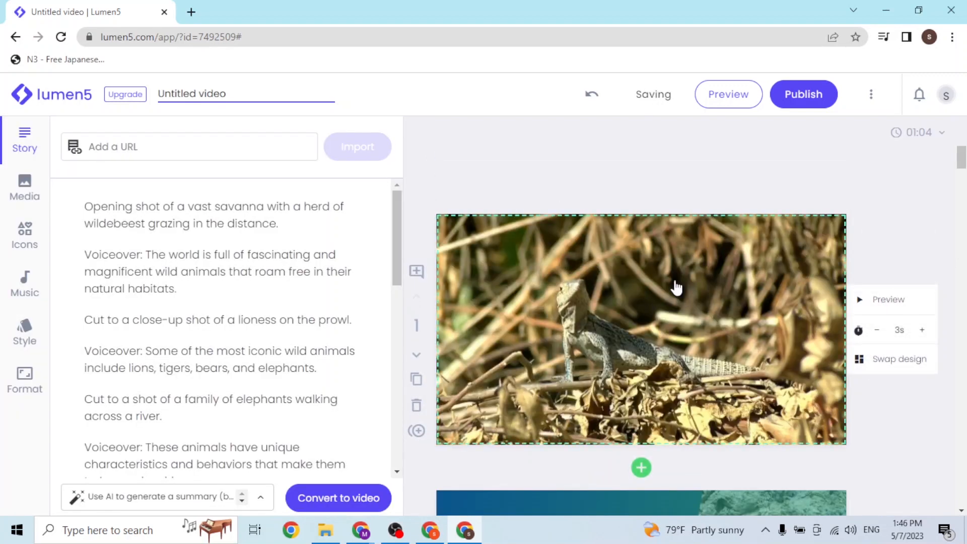
left_click(922, 329)
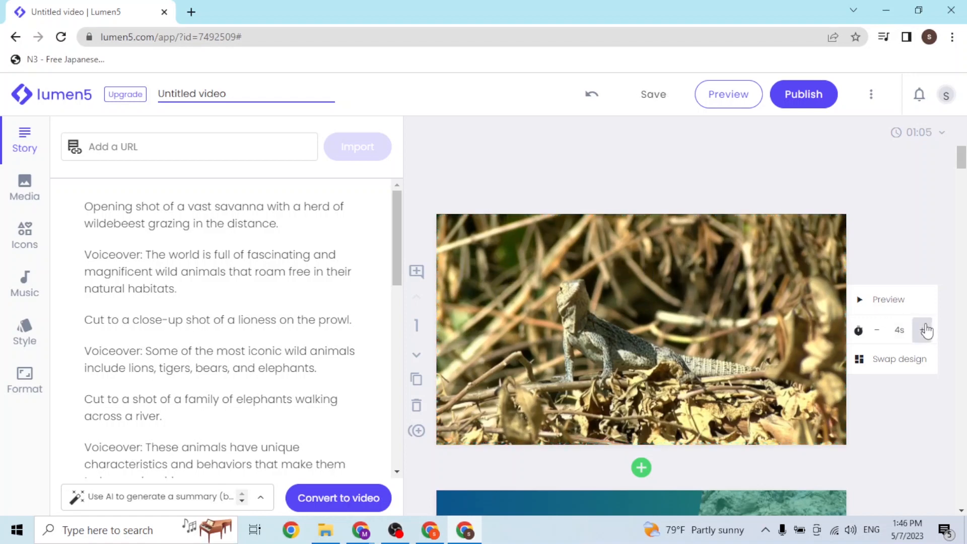
left_click(926, 330)
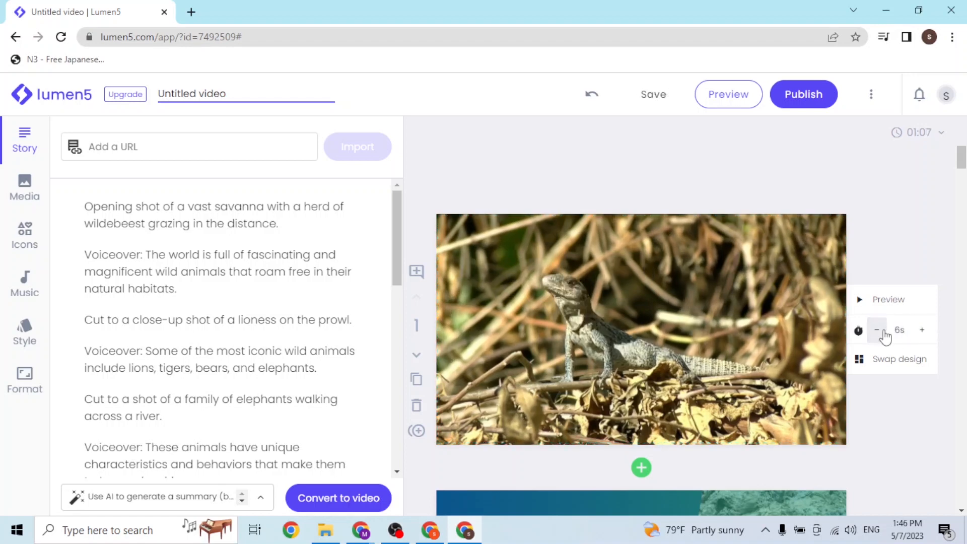
Step: Trim the opening scene's lizard clip to 5.5 seconds, starting at 00:00.0, and apply the trim
left_click(646, 243)
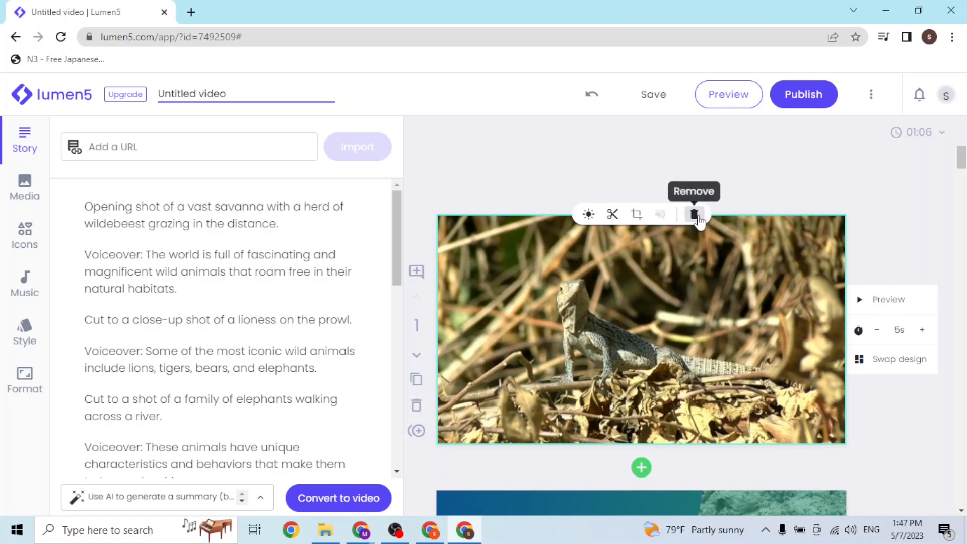
left_click(612, 214)
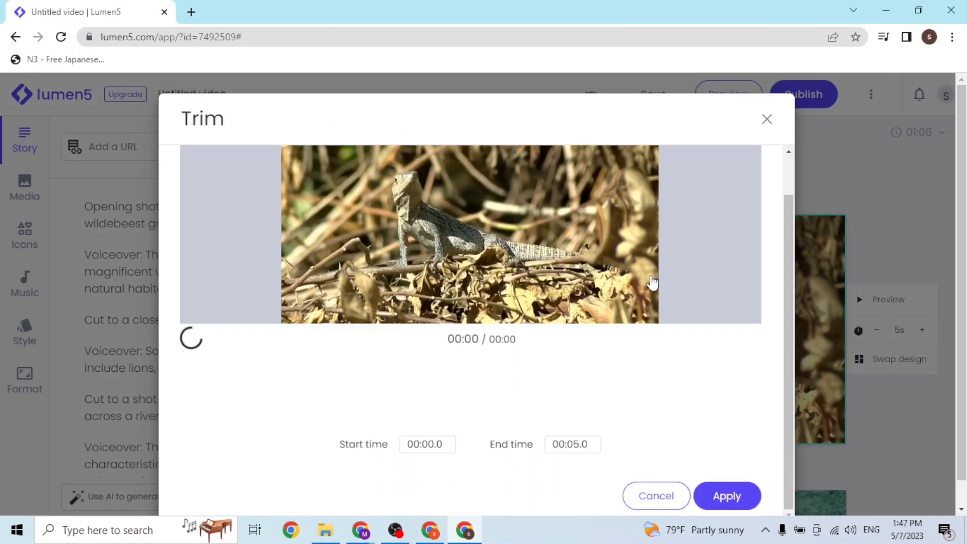
left_click_drag(481, 399, 432, 477)
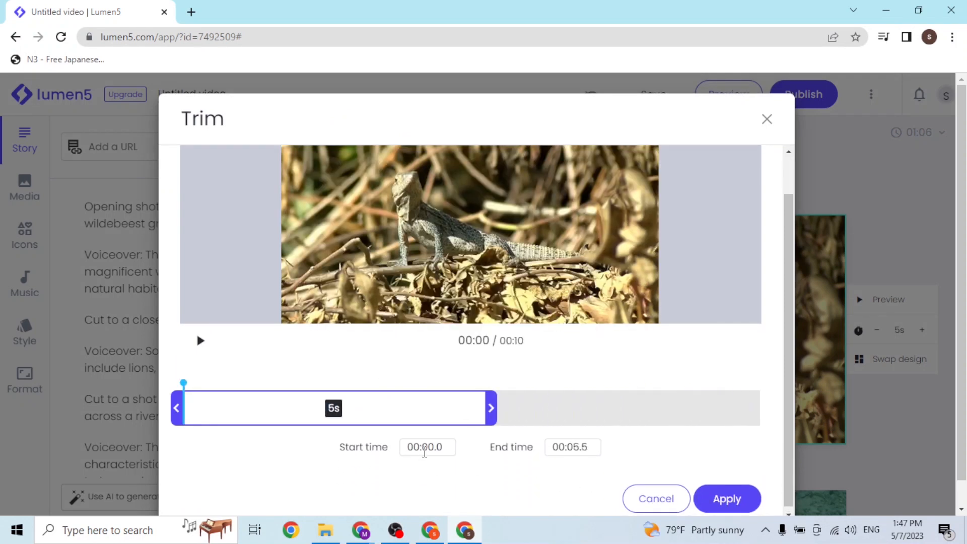
left_click(424, 449)
left_click(568, 444)
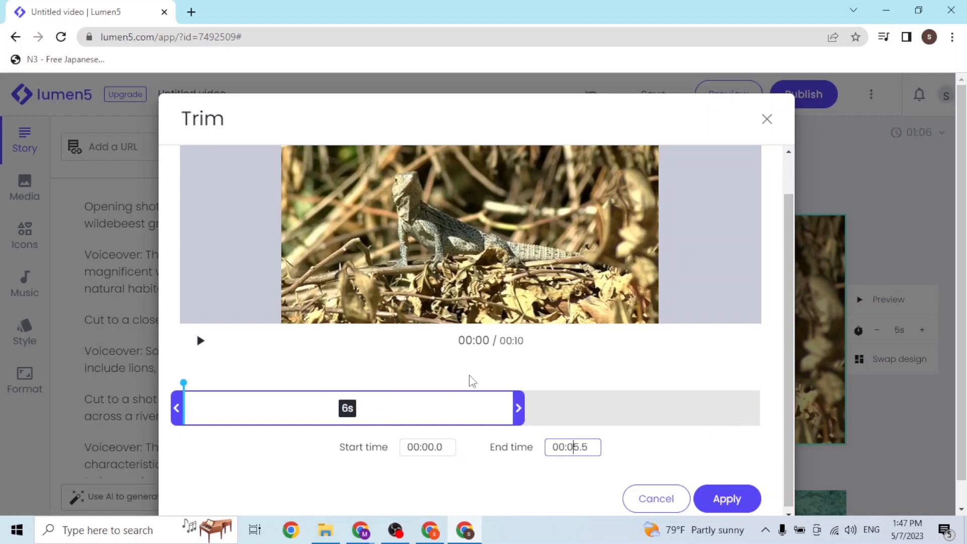
left_click_drag(521, 407, 516, 412)
left_click(741, 505)
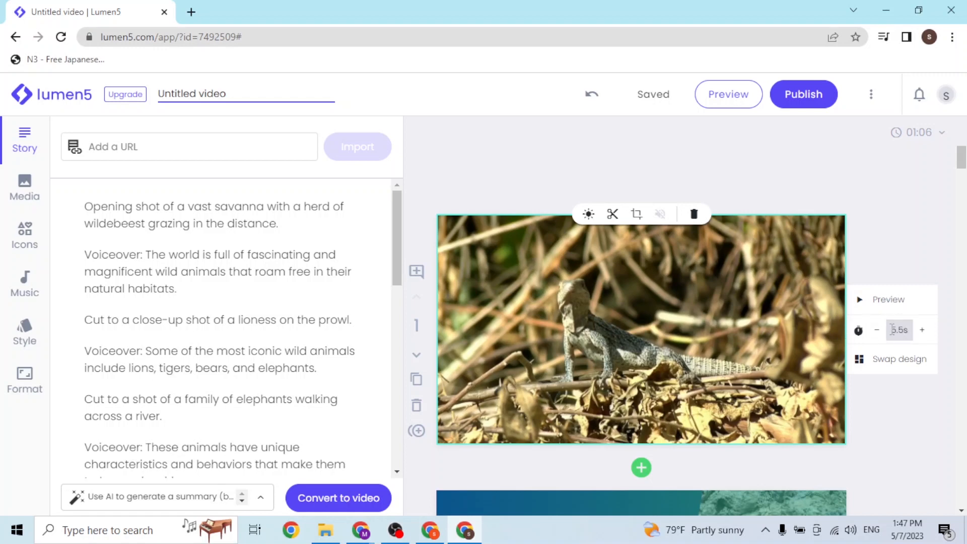
Step: Set the opening scene's duration to 6.5 seconds and preview the scene
left_click(921, 332)
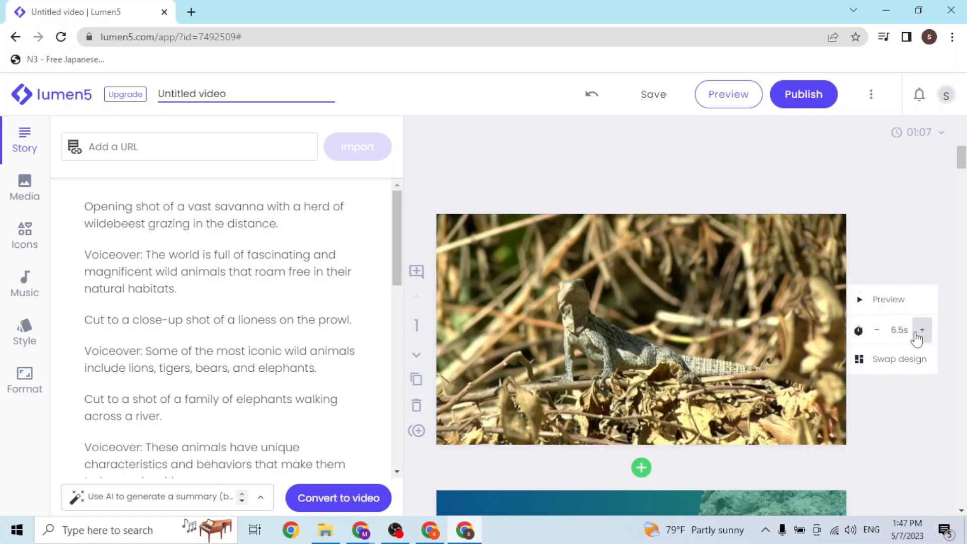
left_click(860, 301)
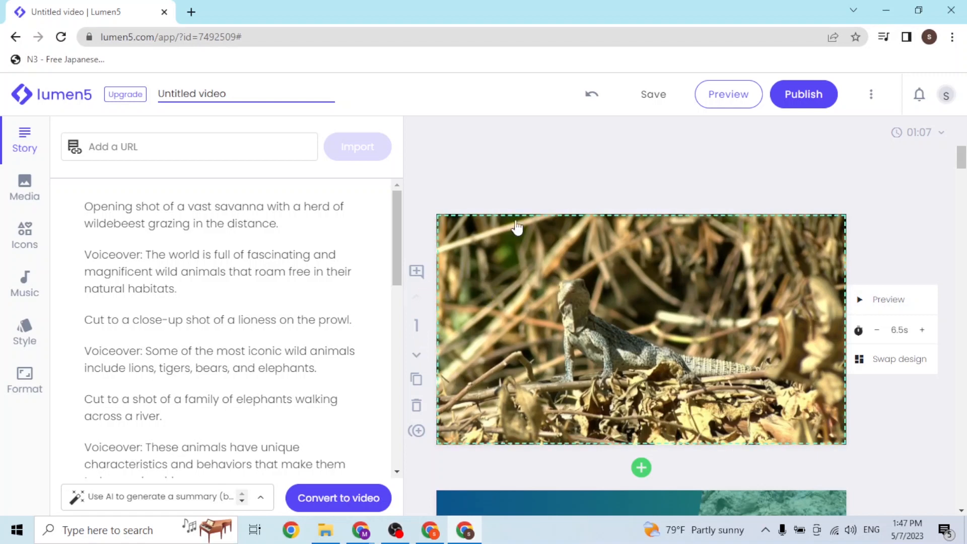
left_click(418, 273)
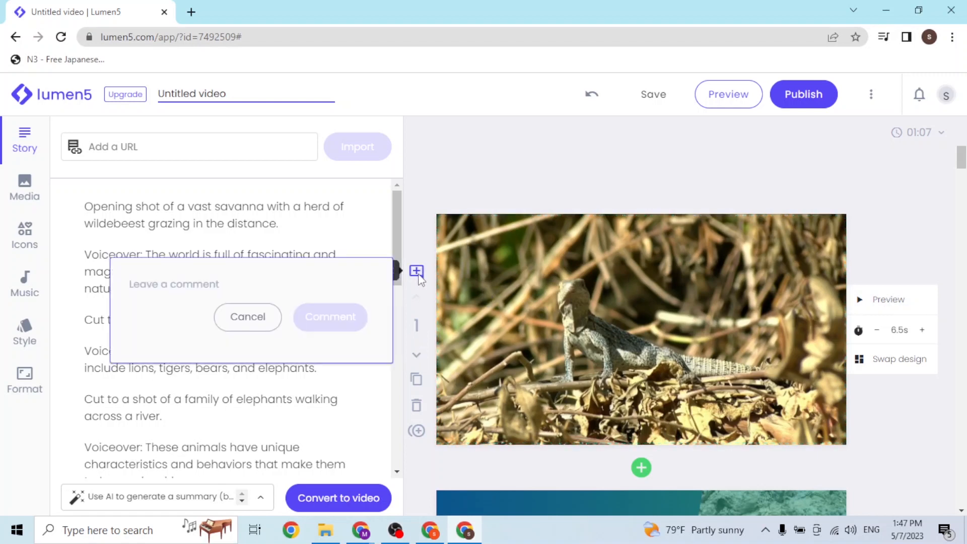
left_click(466, 168)
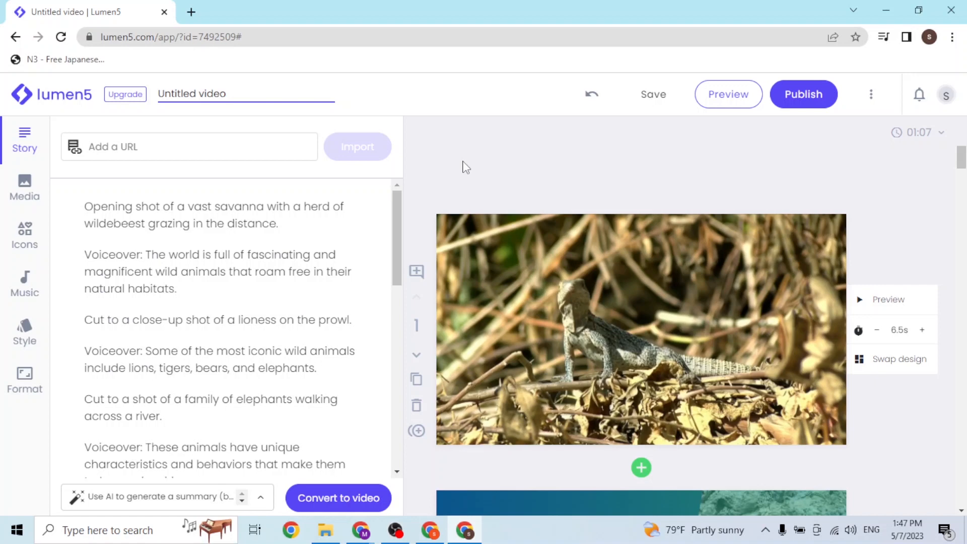
left_click(417, 271)
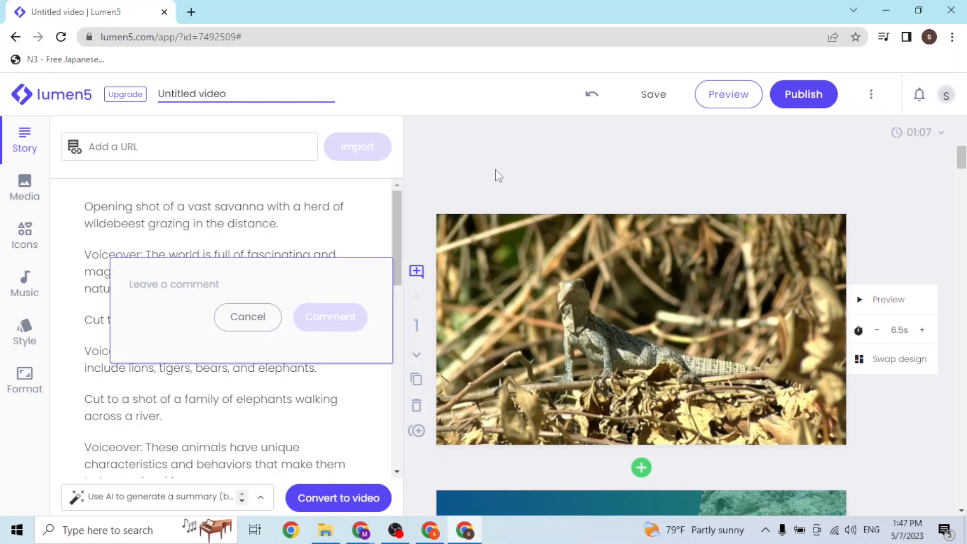
left_click(415, 359)
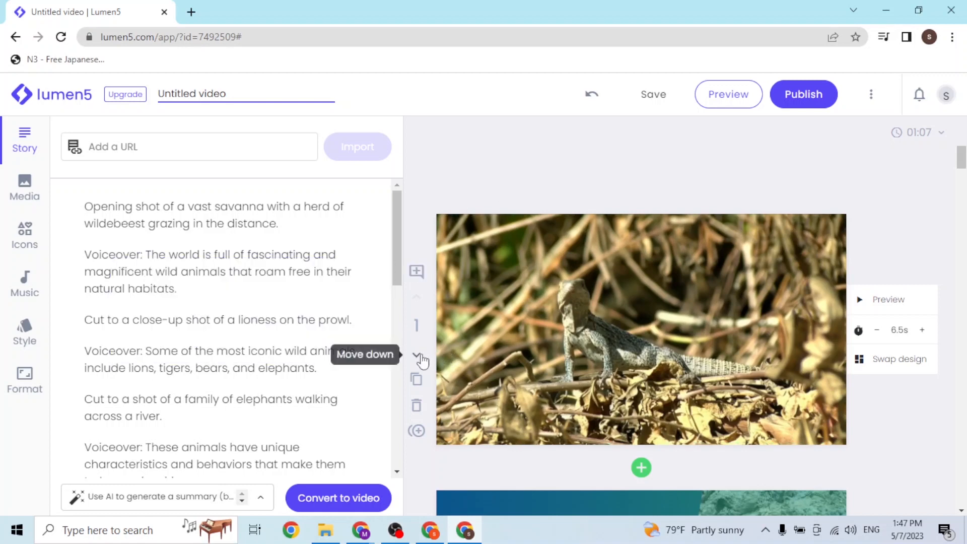
Step: Move the opening lizard scene down to third position, and bring it back up to first
left_click(416, 359)
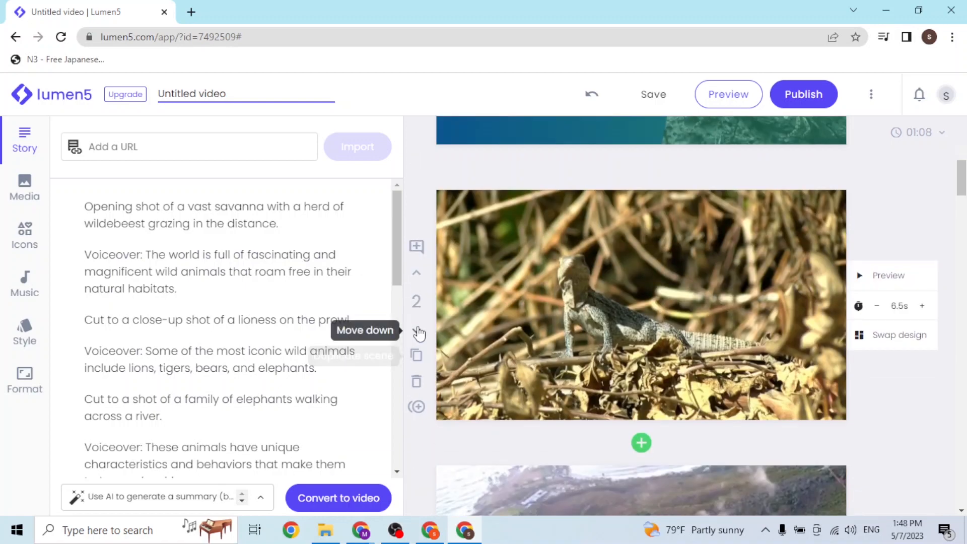
left_click(416, 331)
left_click(416, 274)
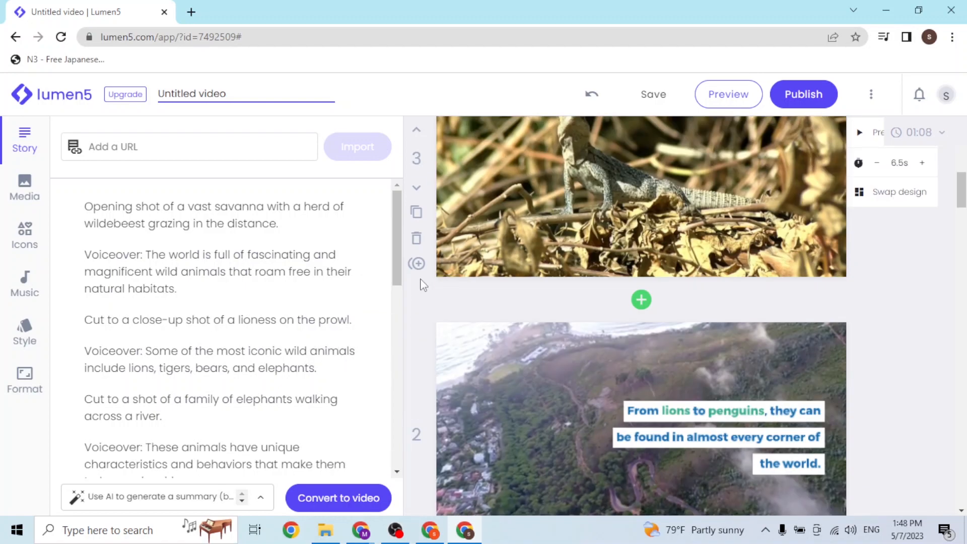
left_click(414, 274)
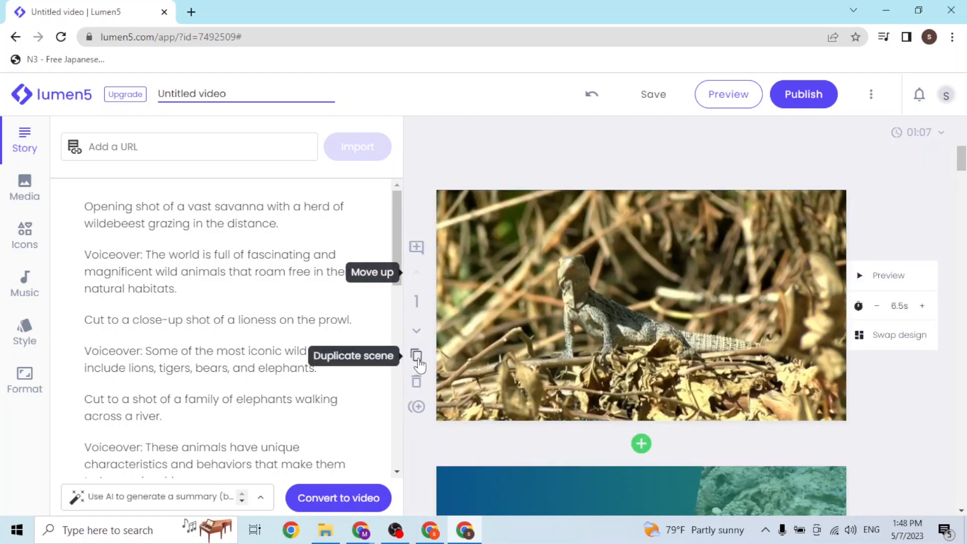
Step: Duplicate the opening lizard scene, and delete the first of the two copies
left_click(417, 356)
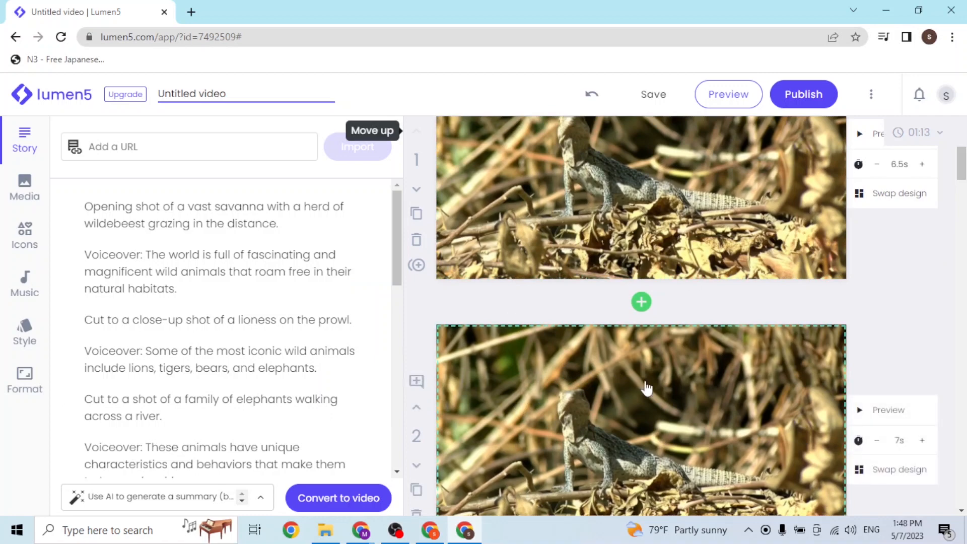
left_click(421, 242)
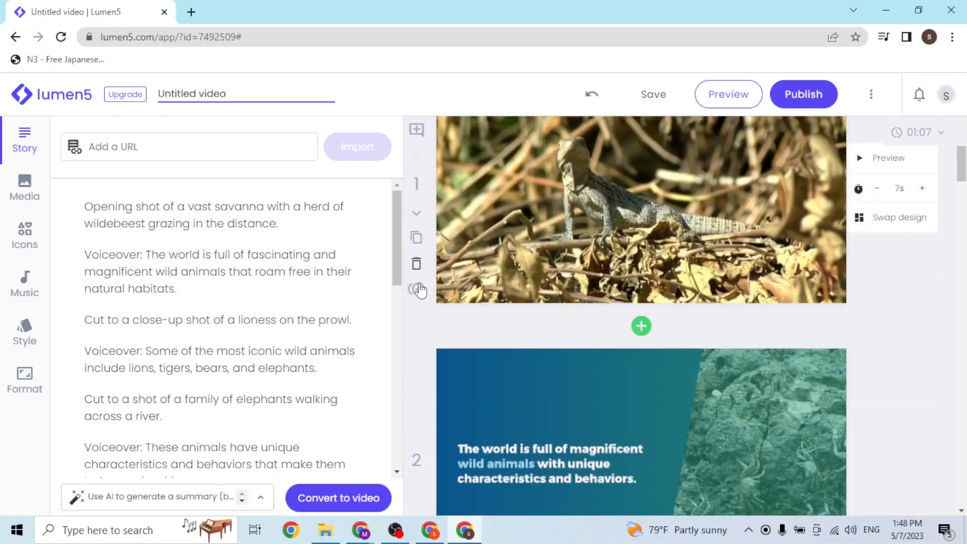
Step: Add a subscene to the opening lizard scene, and delete that subscene
left_click(420, 291)
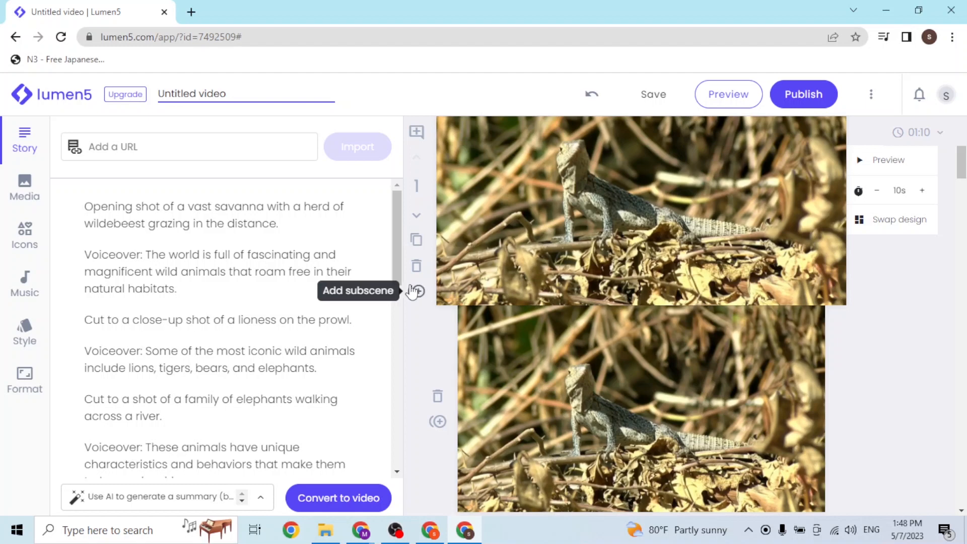
left_click(437, 396)
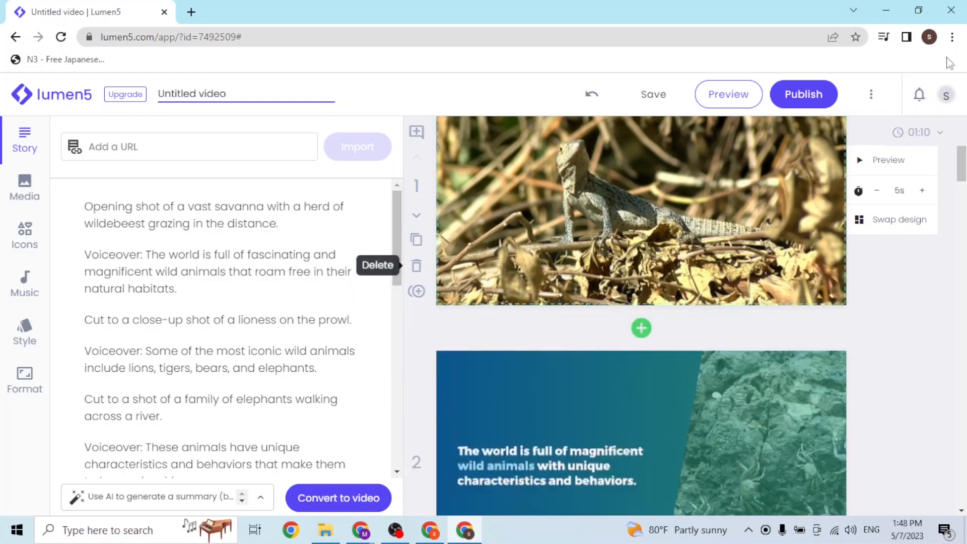
scroll(727, 253, "up", 3)
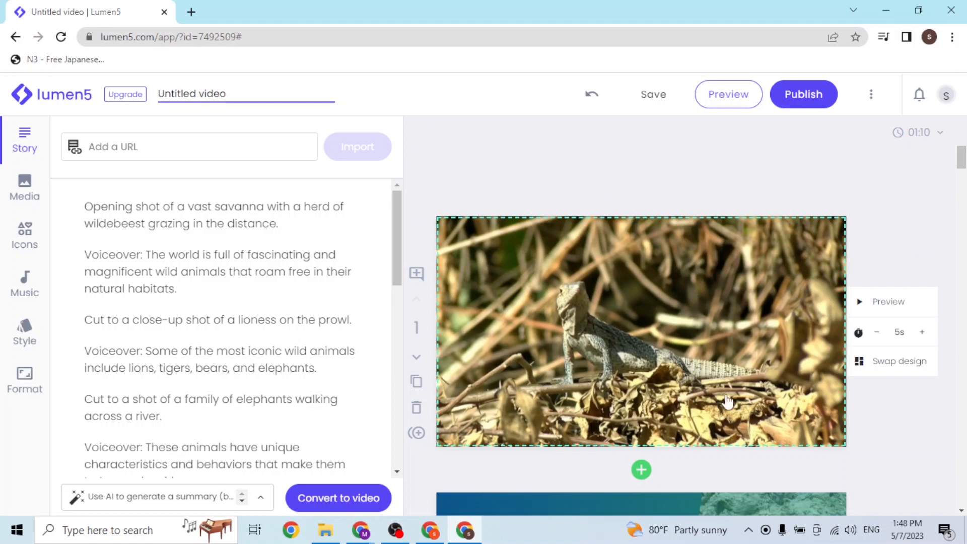
Step: Shuffle the second scene's colors until the words "wild animals" are dark blue and the crab clip is tinted green
scroll(723, 395, "down", 2)
scroll(592, 375, "down", 3)
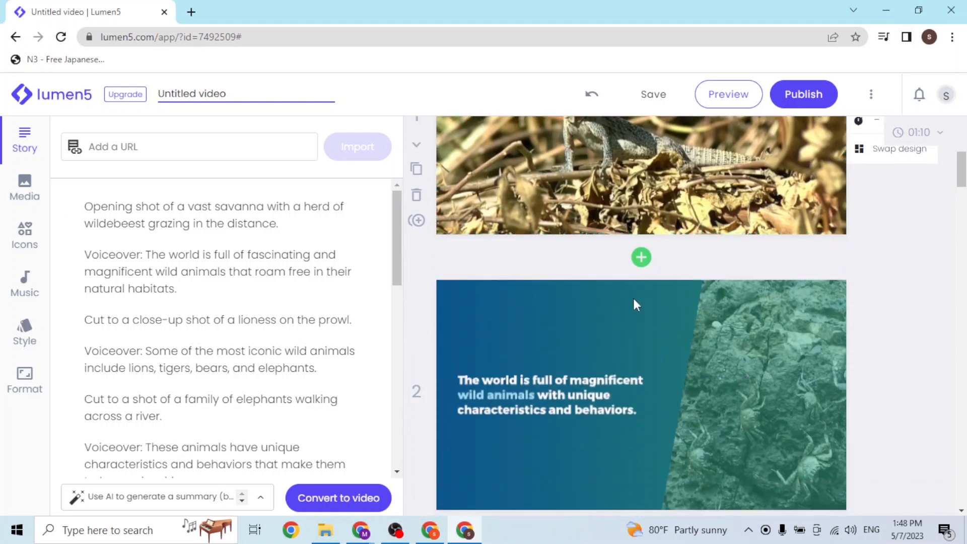
scroll(753, 386, "down", 3)
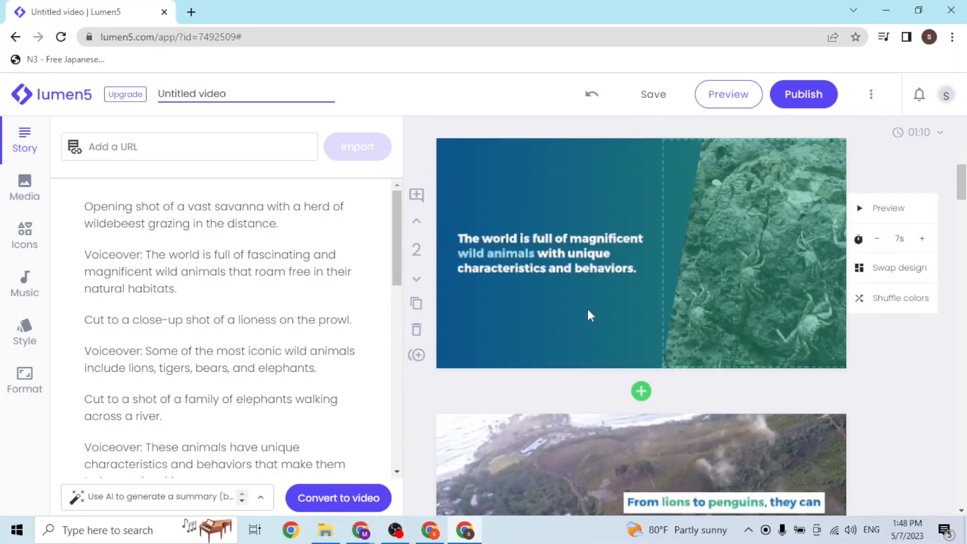
left_click(548, 236)
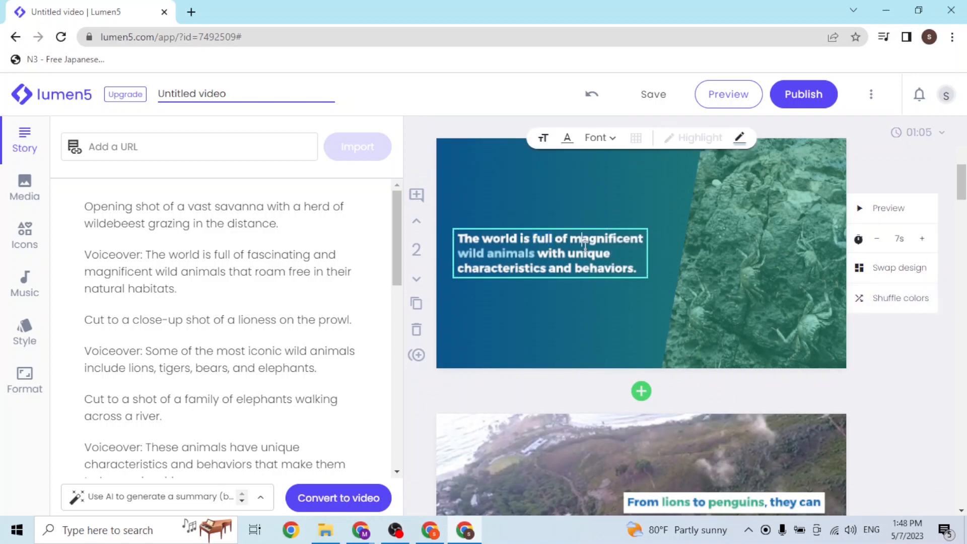
left_click(874, 298)
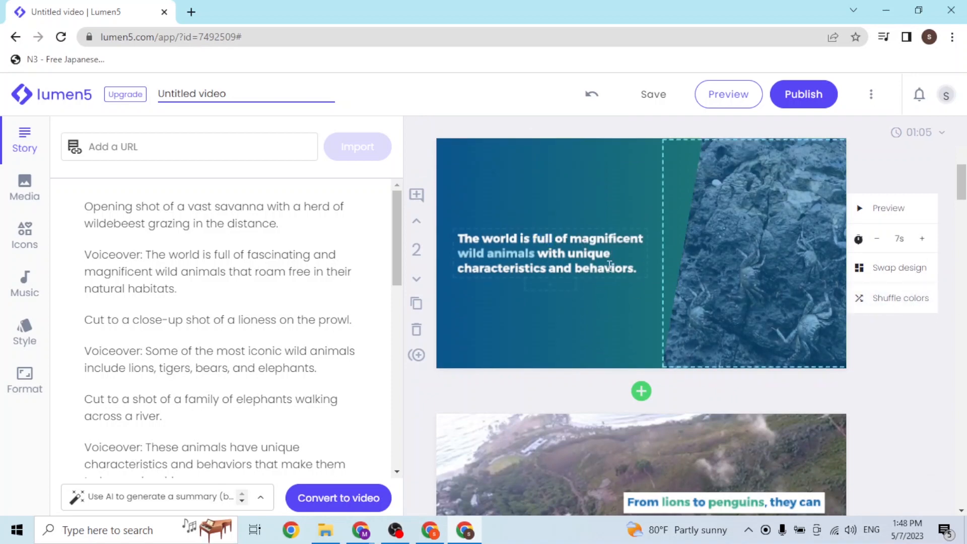
double_click(559, 254)
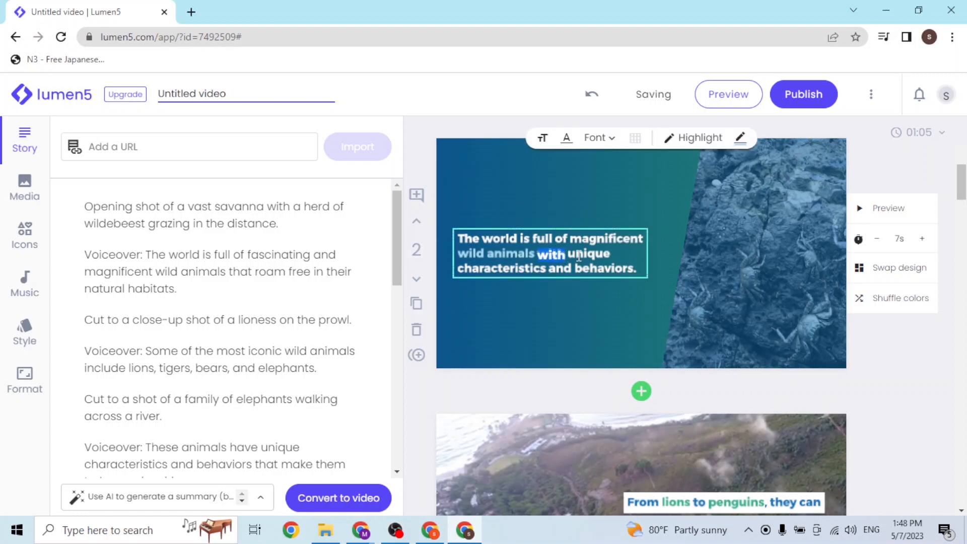
left_click(905, 301)
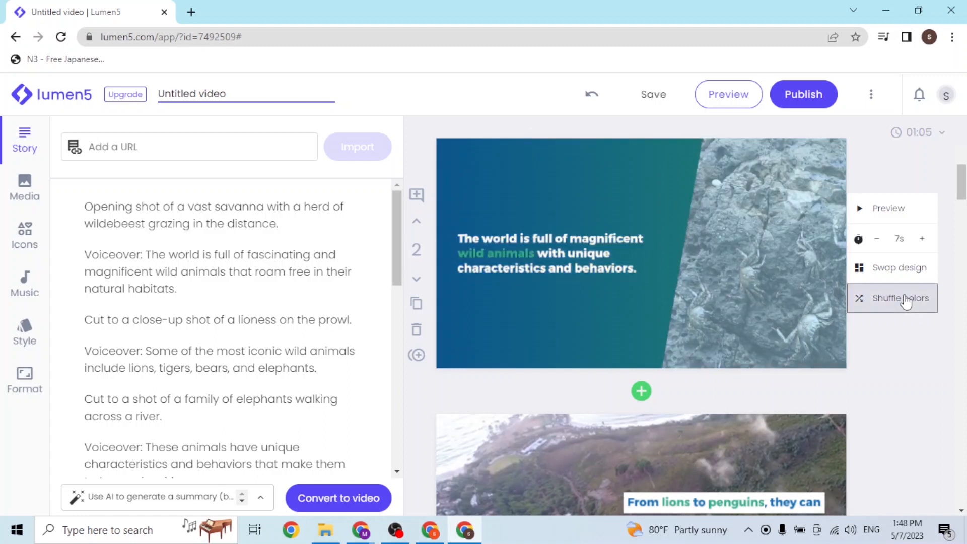
left_click(866, 301)
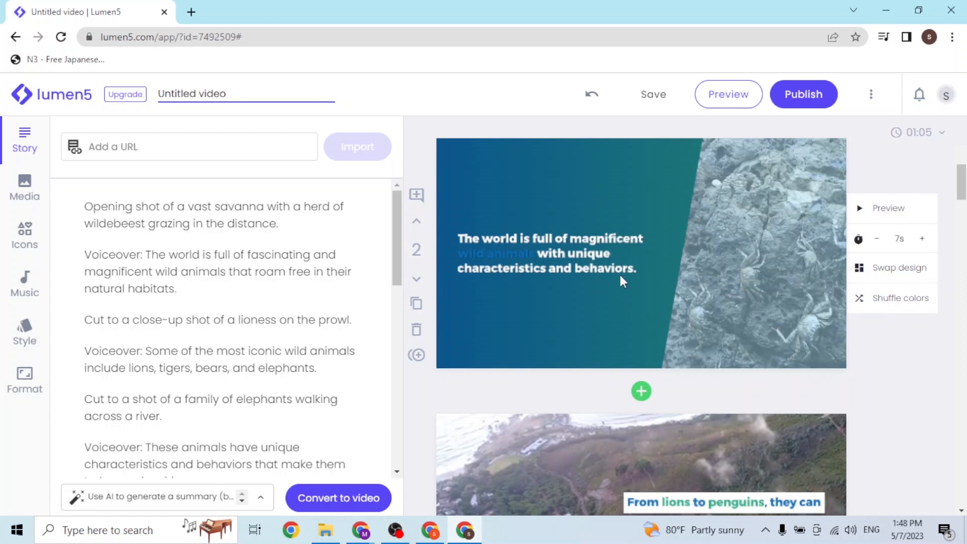
left_click(869, 293)
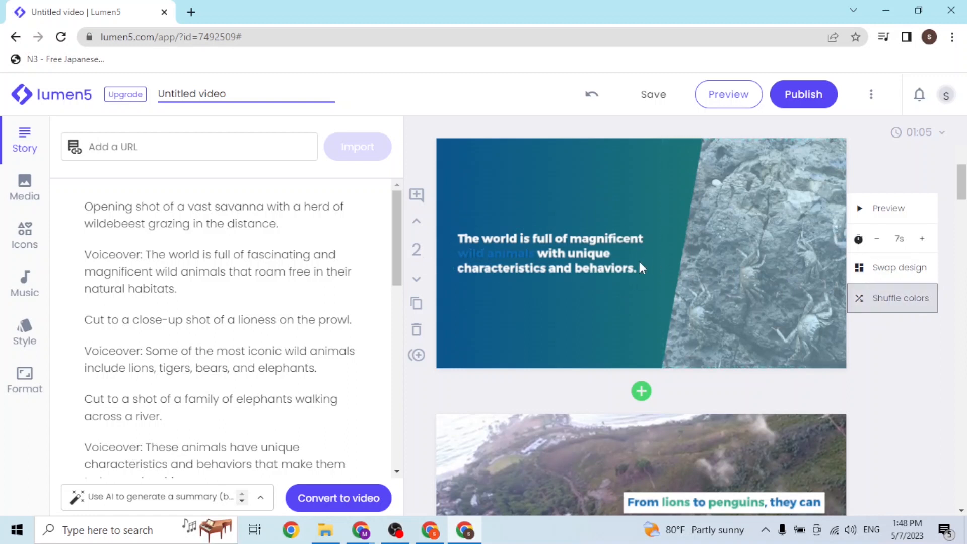
left_click(639, 263)
left_click(899, 305)
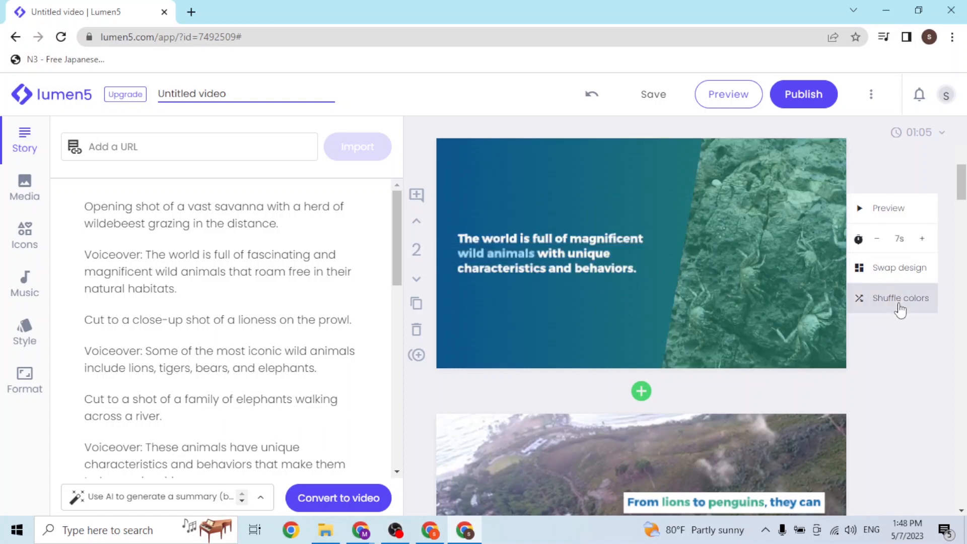
left_click(901, 308)
left_click(900, 308)
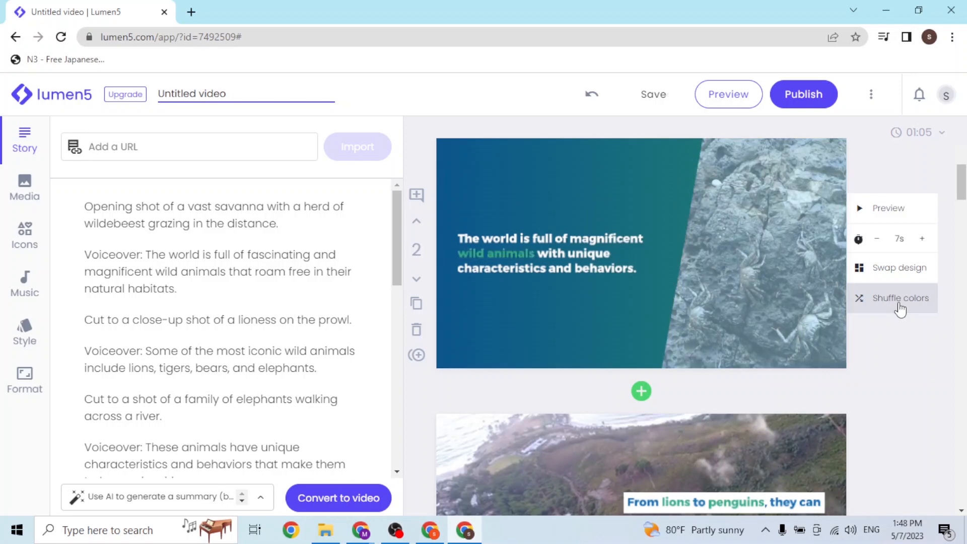
left_click(900, 308)
left_click(901, 309)
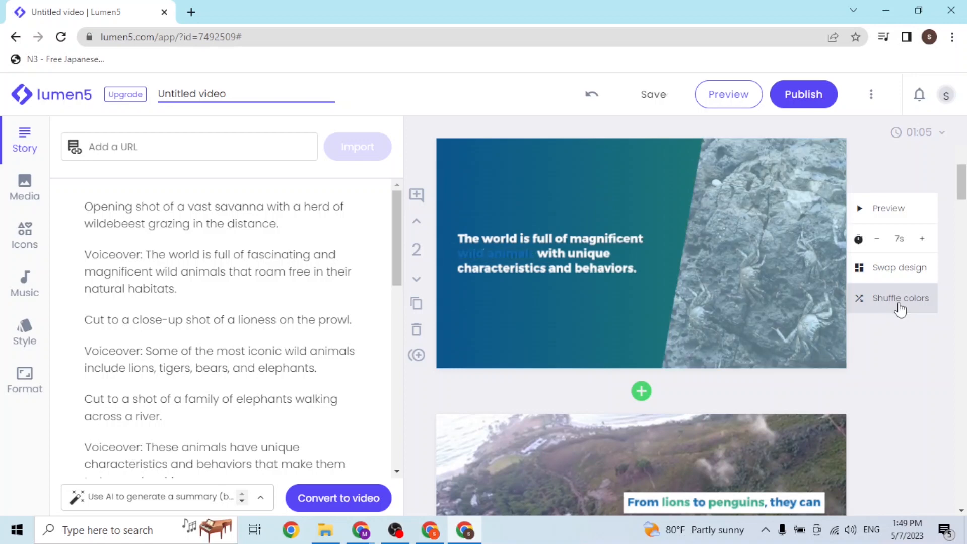
left_click(901, 308)
Step: Shuffle the third scene's colors until its caption is blue with "lions" and "penguins" in light blue
scroll(886, 352, "down", 4)
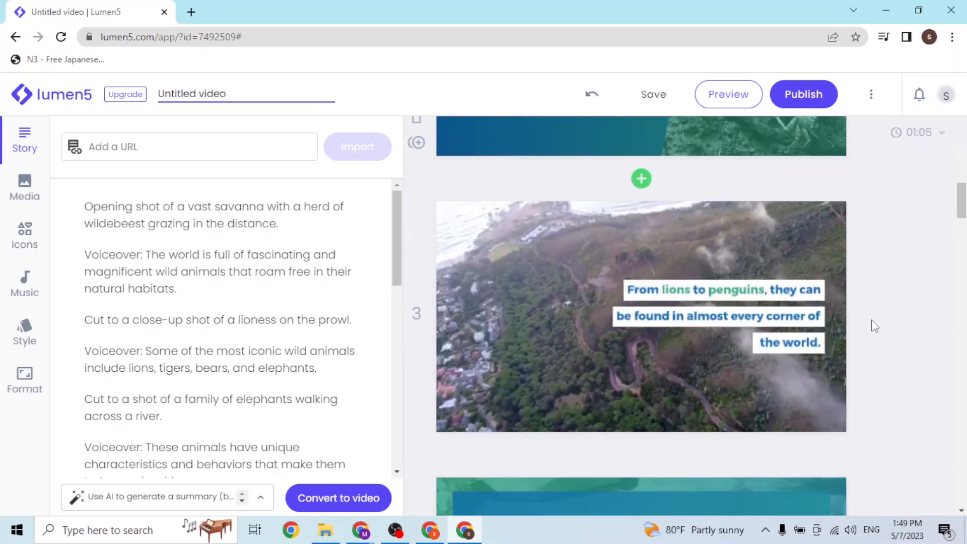
left_click(881, 367)
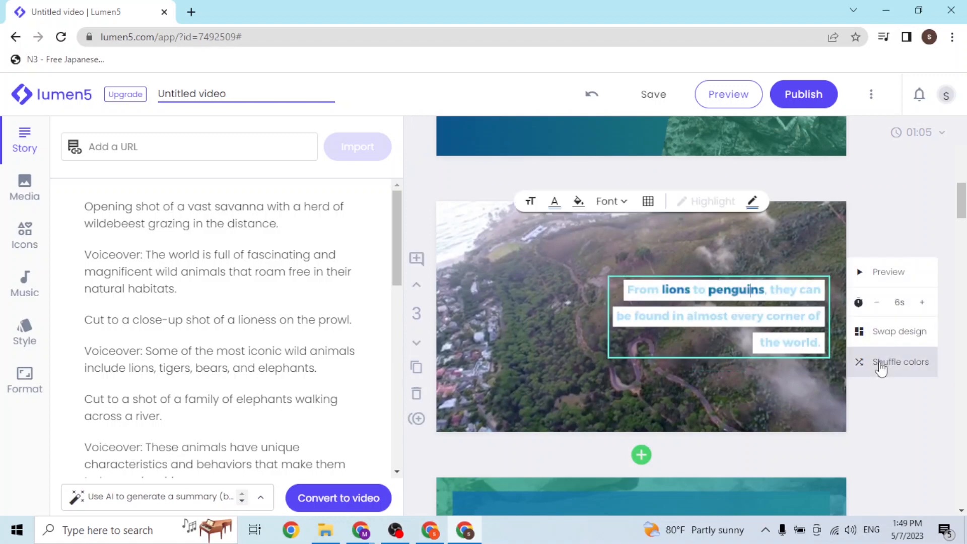
left_click(879, 368)
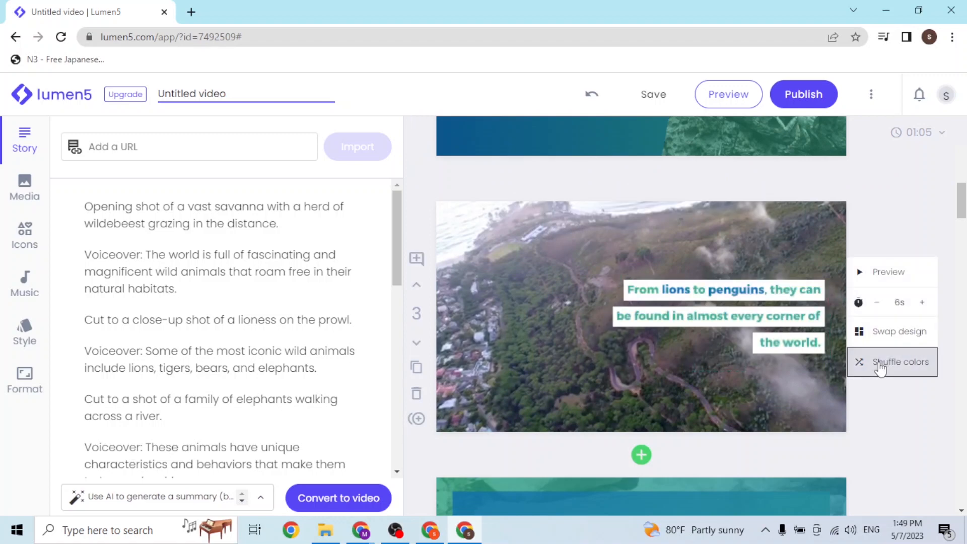
left_click(879, 368)
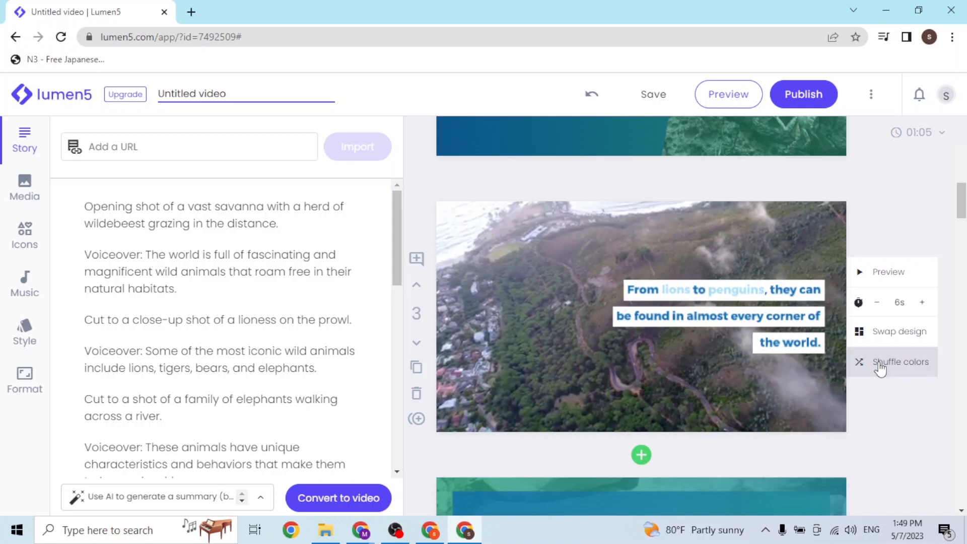
Step: Insert a classic scene after the crab scene using the two-image collage design "Start your marketing efforts by setting up attainable goals"
scroll(877, 387, "up", 3)
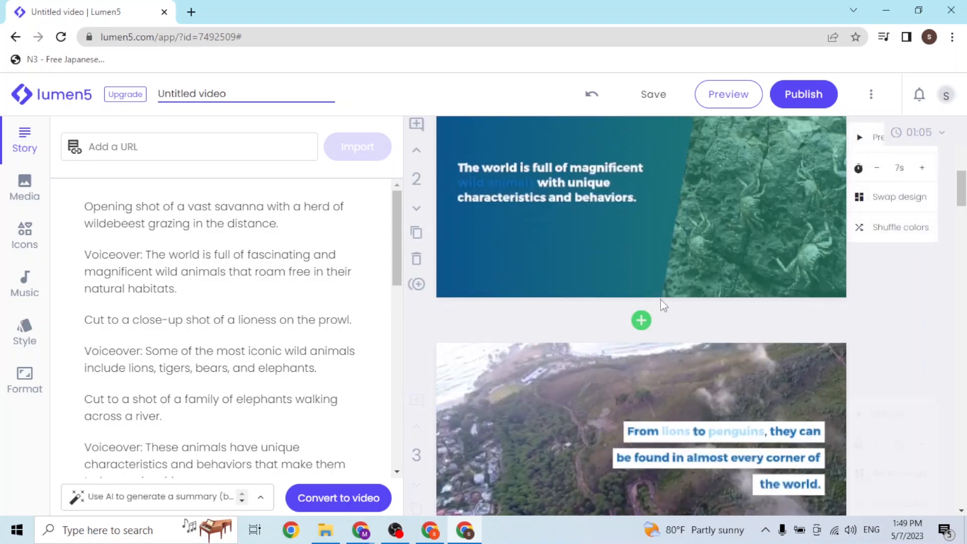
left_click(642, 319)
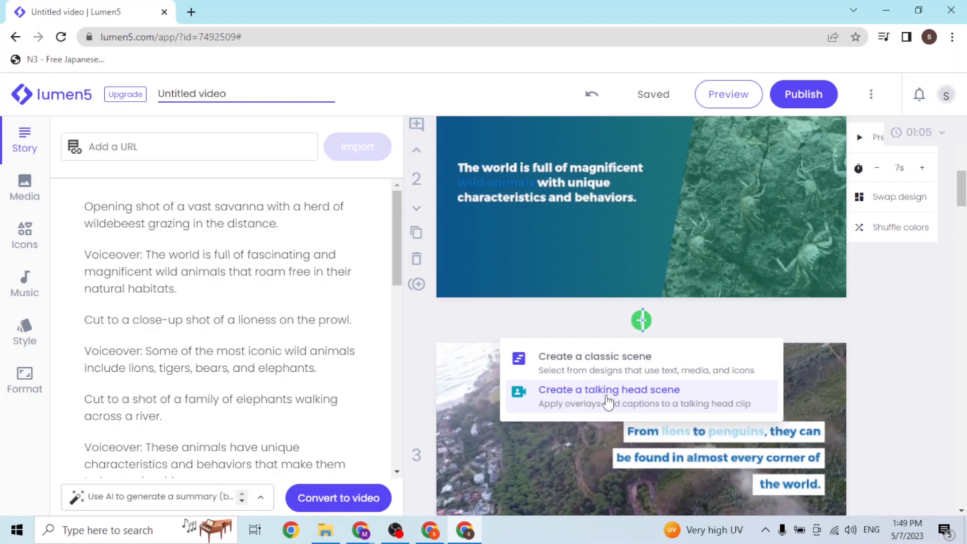
left_click(629, 371)
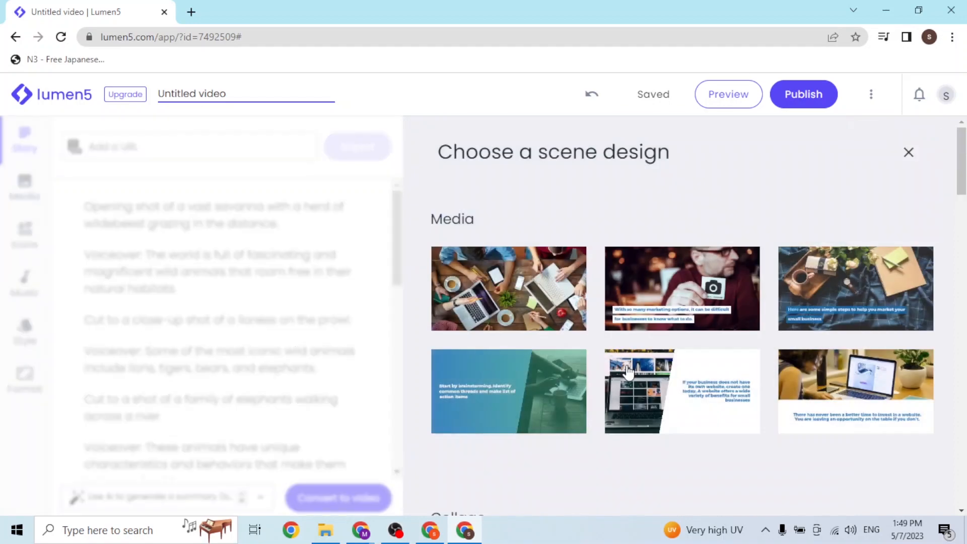
scroll(511, 241, "down", 10)
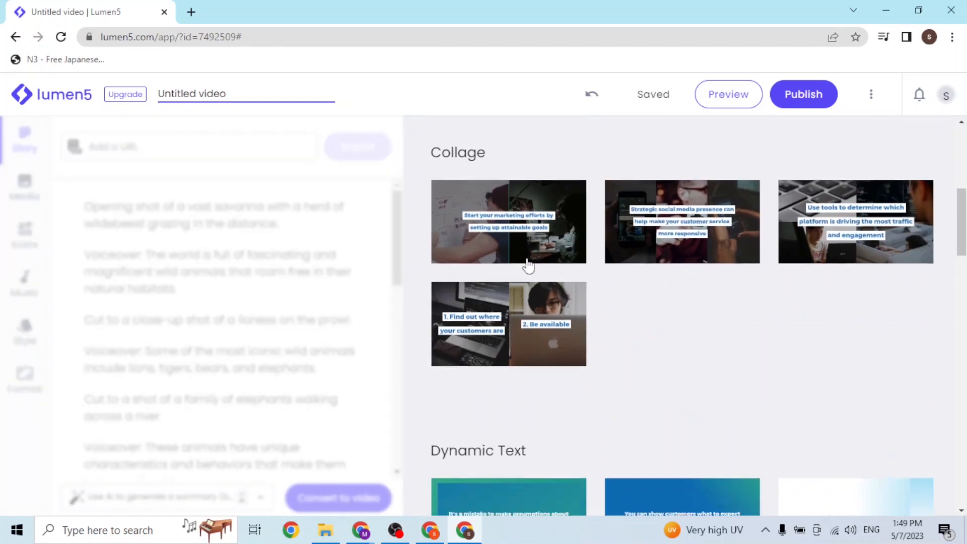
scroll(528, 266, "down", 3)
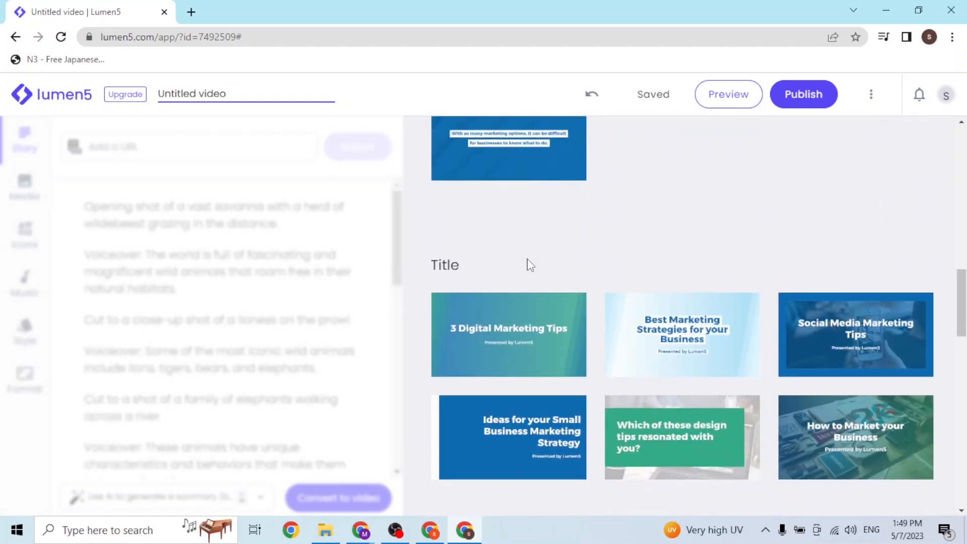
scroll(531, 266, "down", 10)
scroll(536, 279, "up", 5)
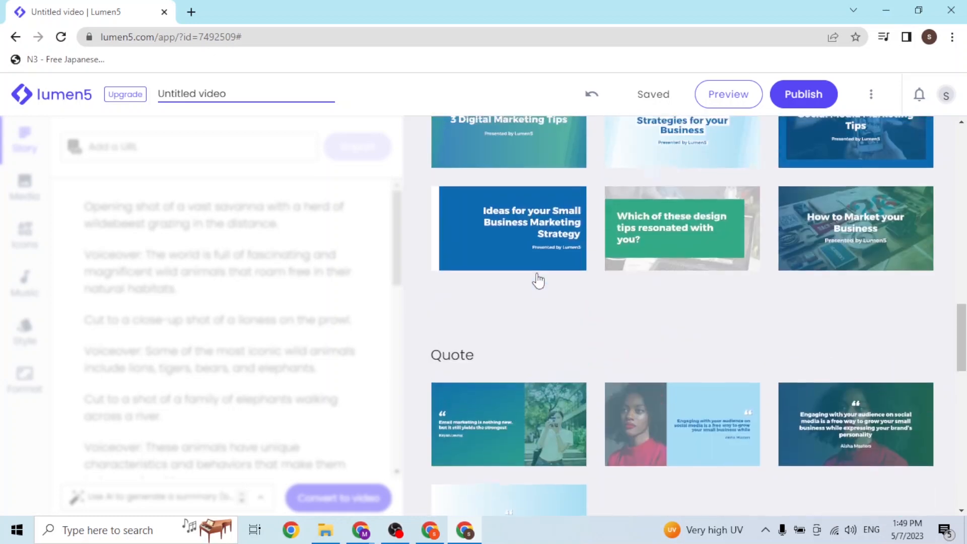
scroll(537, 281, "up", 10)
scroll(723, 367, "up", 3)
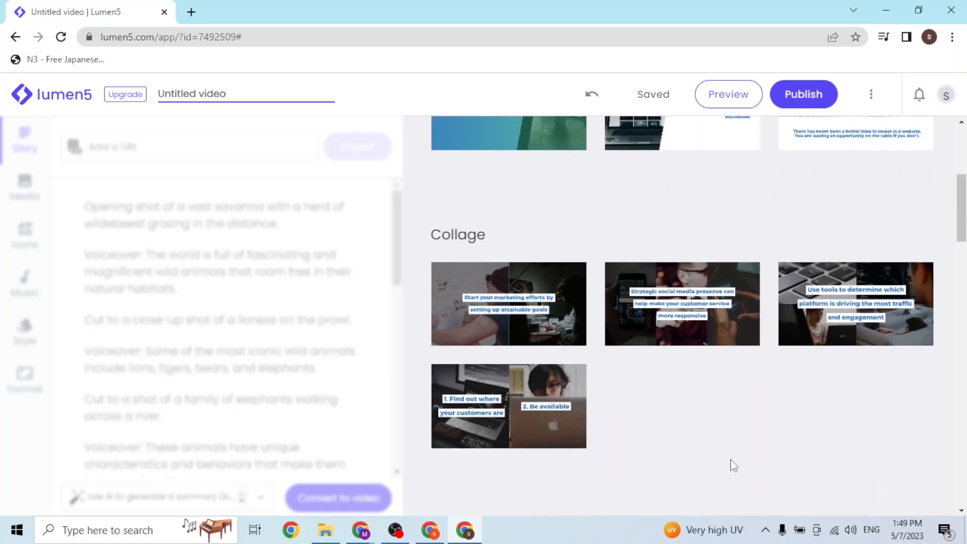
scroll(735, 466, "up", 4)
scroll(736, 472, "down", 3)
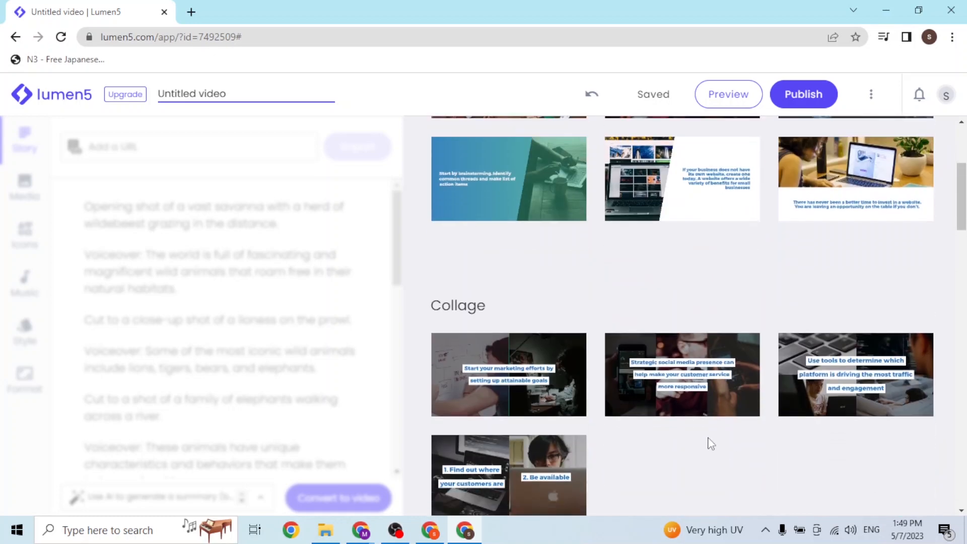
left_click(523, 383)
Step: Insert a classic scene after the collage scene using the full-frame media design with laptops and coffee on a wooden table
scroll(529, 352, "down", 5)
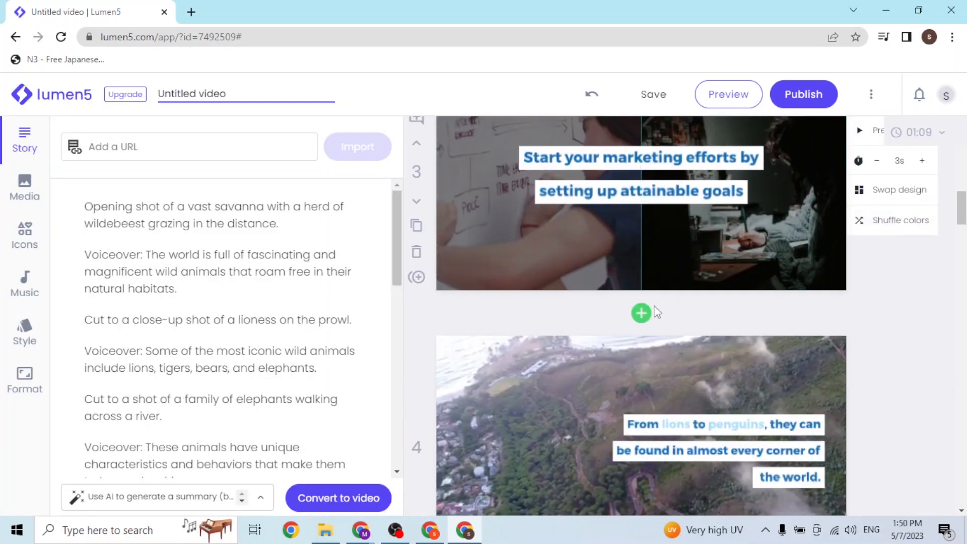
left_click(642, 314)
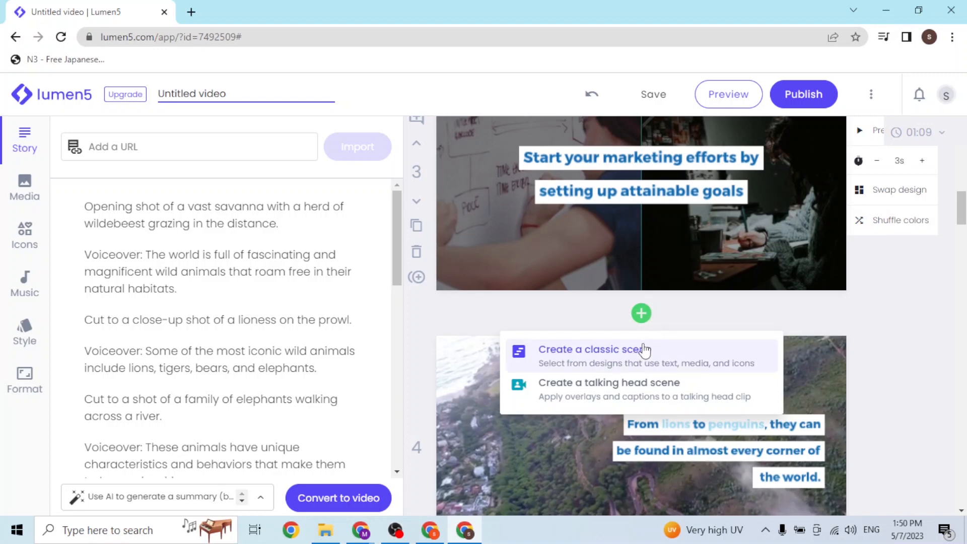
left_click(621, 357)
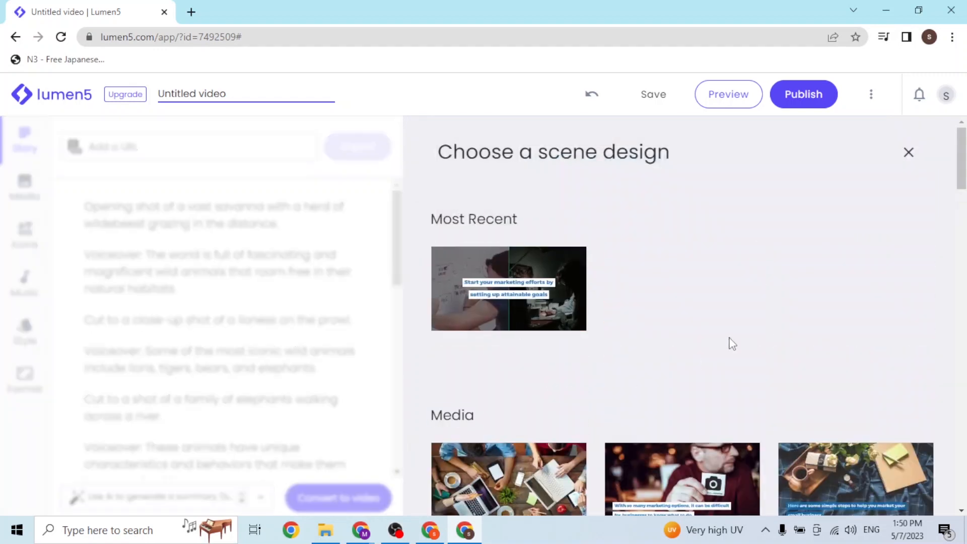
scroll(550, 358, "down", 1)
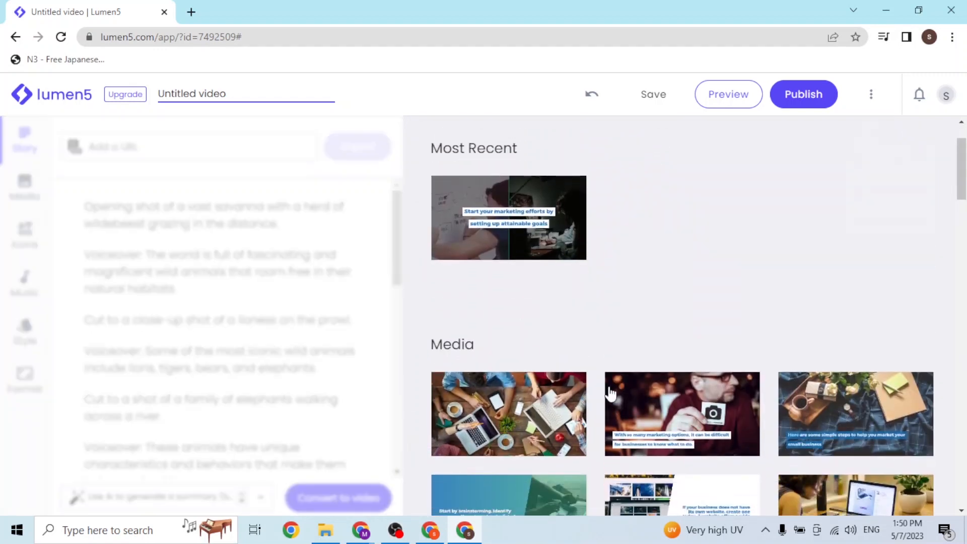
left_click(499, 427)
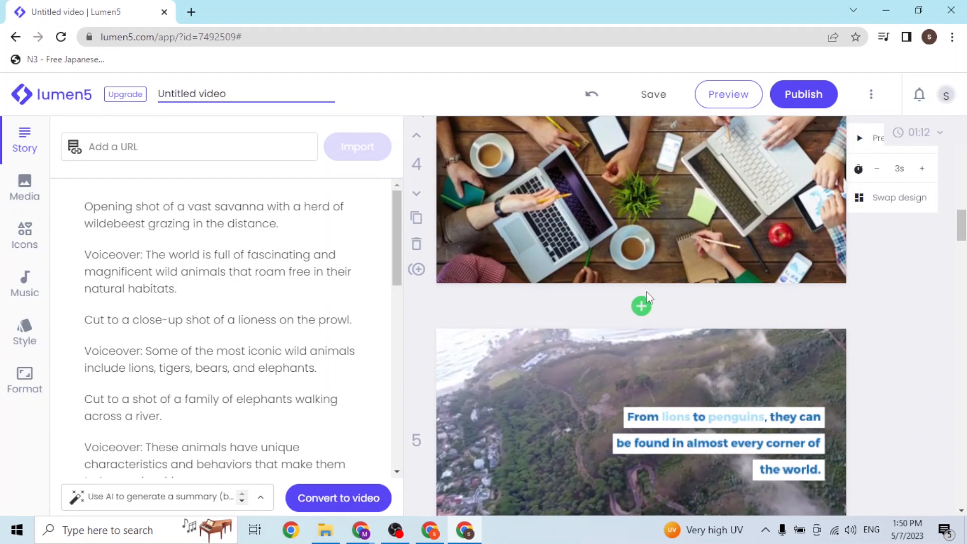
Step: Replace the laptop-and-coffee image in the fourth scene with the library clip of ocean waves on a beach
left_click(24, 186)
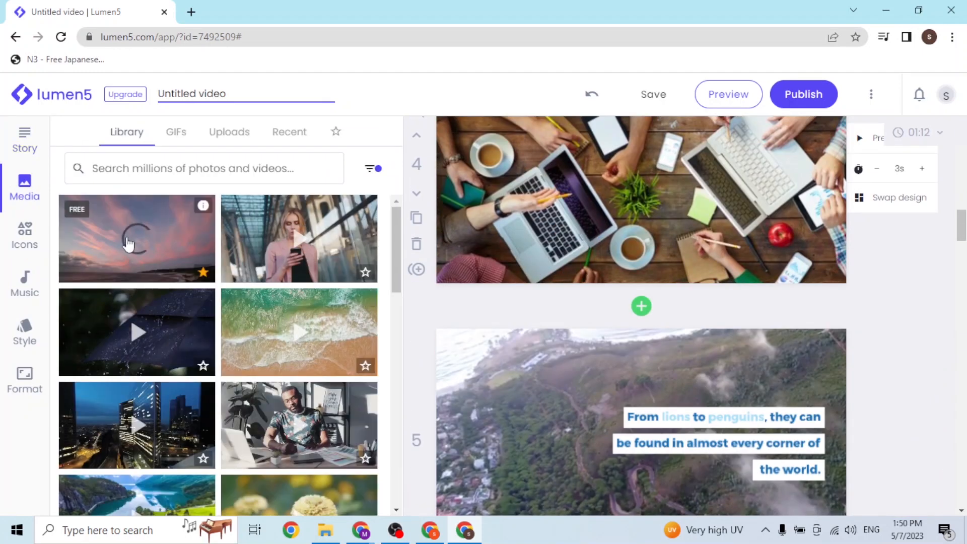
scroll(136, 252, "down", 1)
scroll(554, 300, "up", 2)
left_click_drag(299, 261, 625, 321)
Step: Search the media library for "tiger" and filter the results to videos
left_click(215, 166)
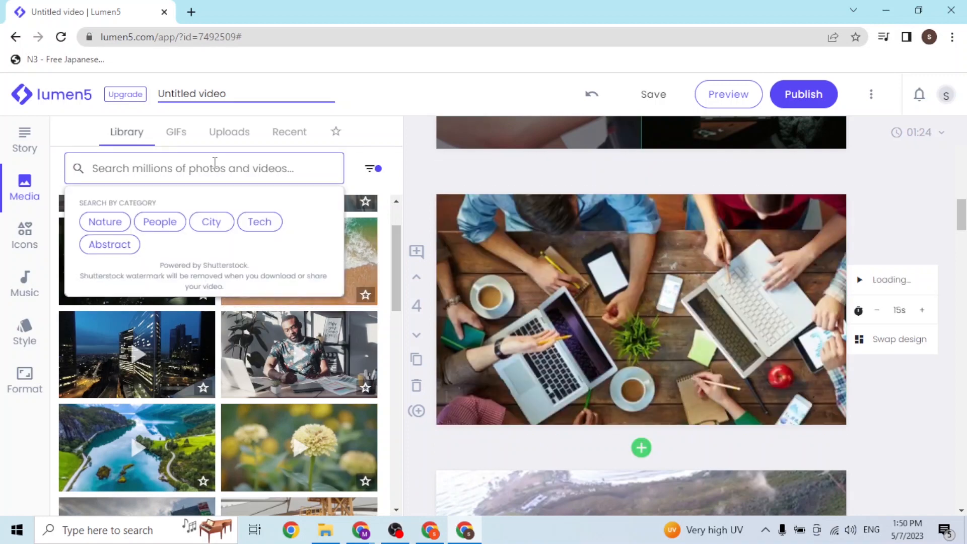
type("t")
key("BackSpace")
type("ti")
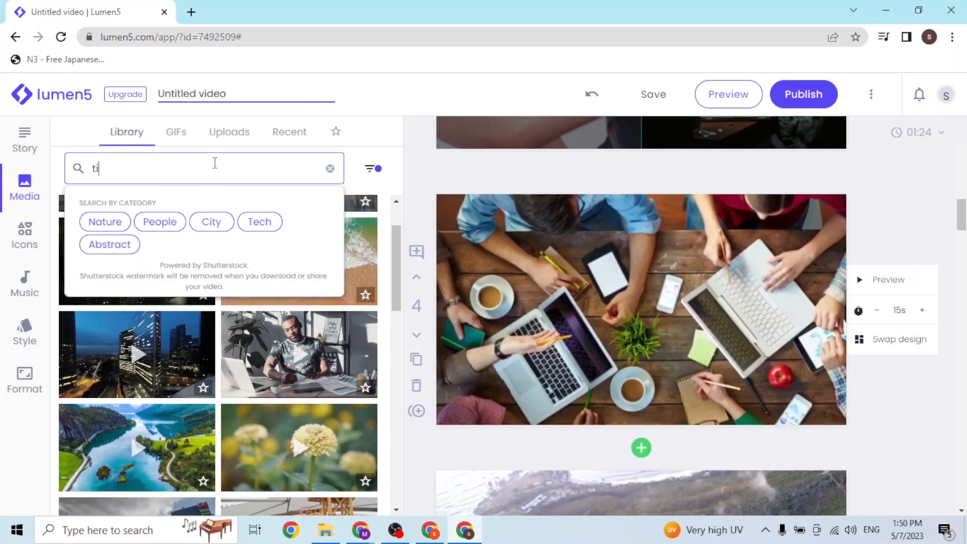
type("ger")
key("Return")
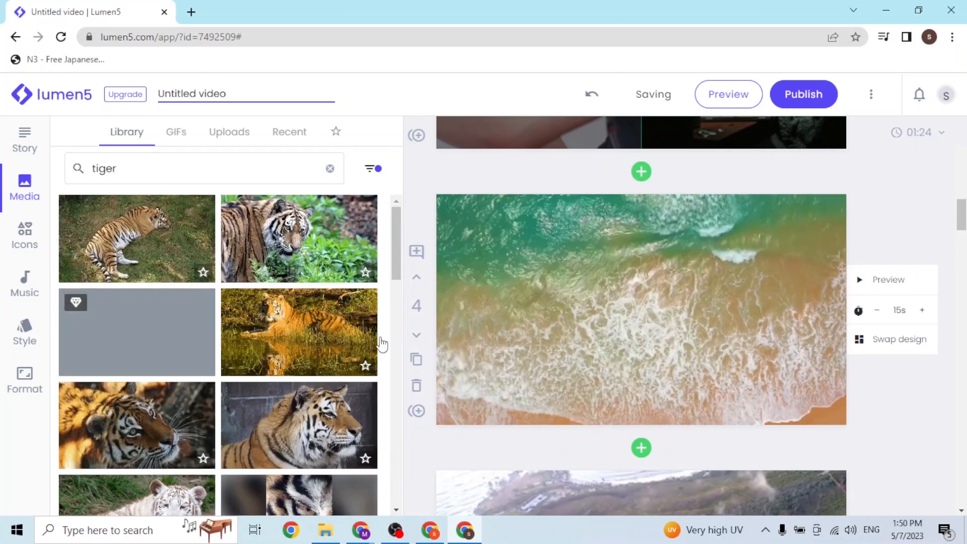
left_click_drag(271, 341, 153, 322)
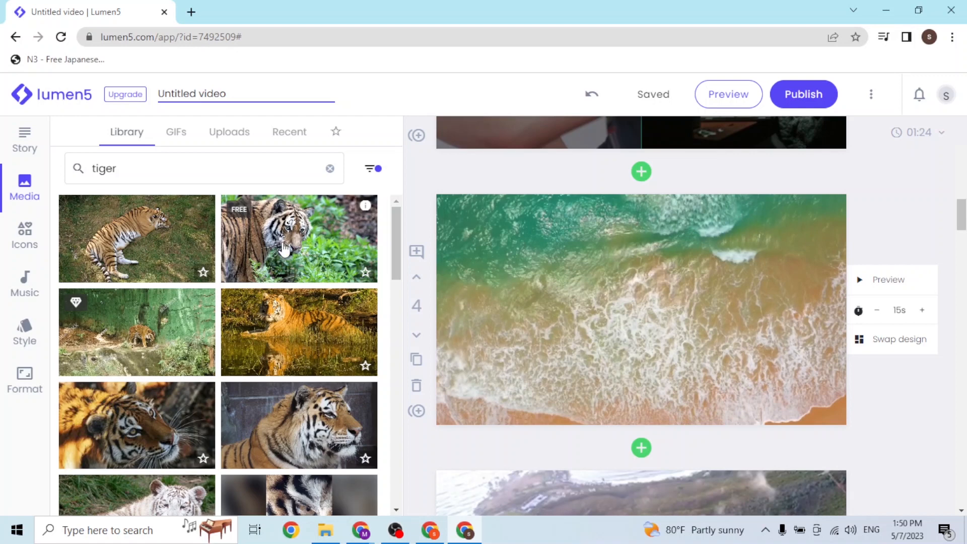
left_click(371, 171)
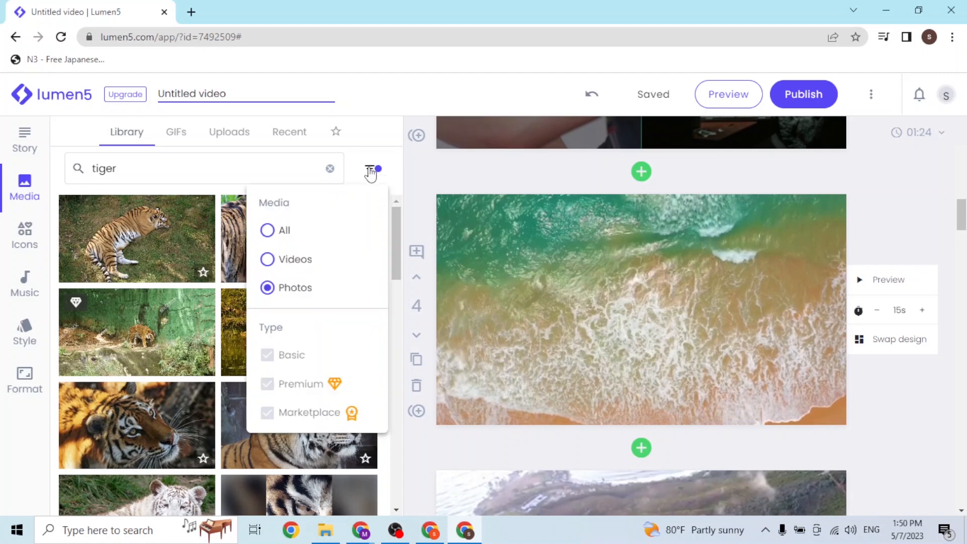
left_click(288, 272)
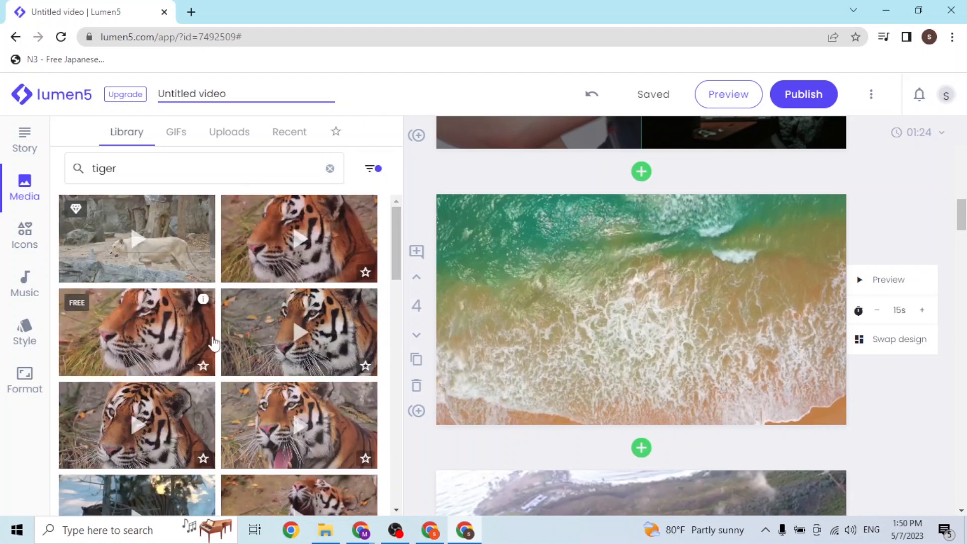
Step: Replace the fourth scene's beach clip with the video of a front-facing tiger resting beside grass
scroll(202, 333, "down", 5)
scroll(203, 336, "down", 7)
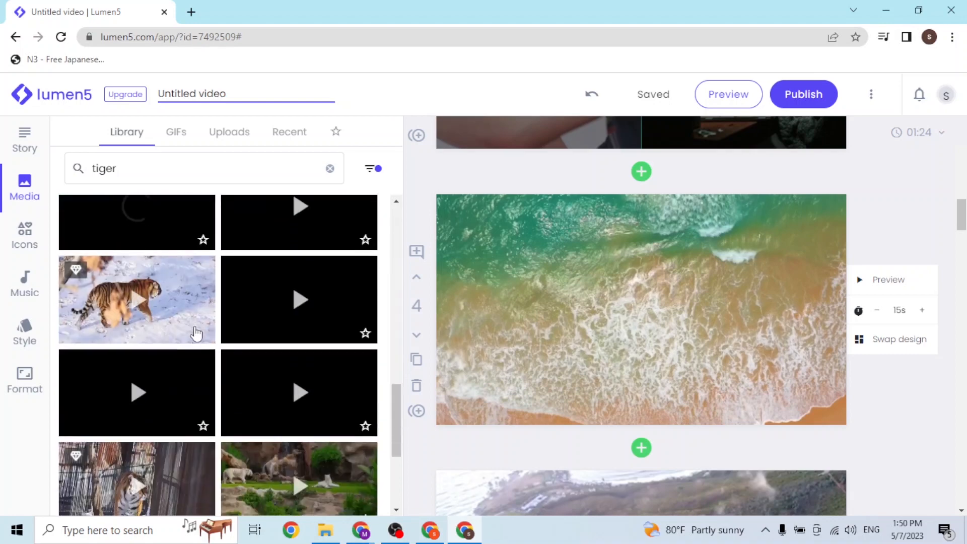
scroll(197, 333, "up", 6)
left_click_drag(284, 332, 610, 334)
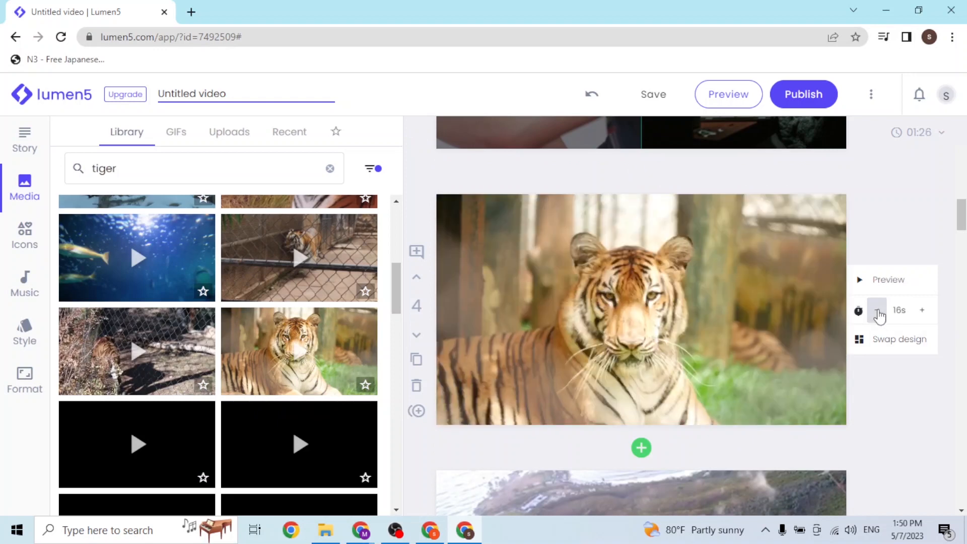
Step: Set the tiger scene's duration to 7 seconds and preview the scene
left_click(877, 313)
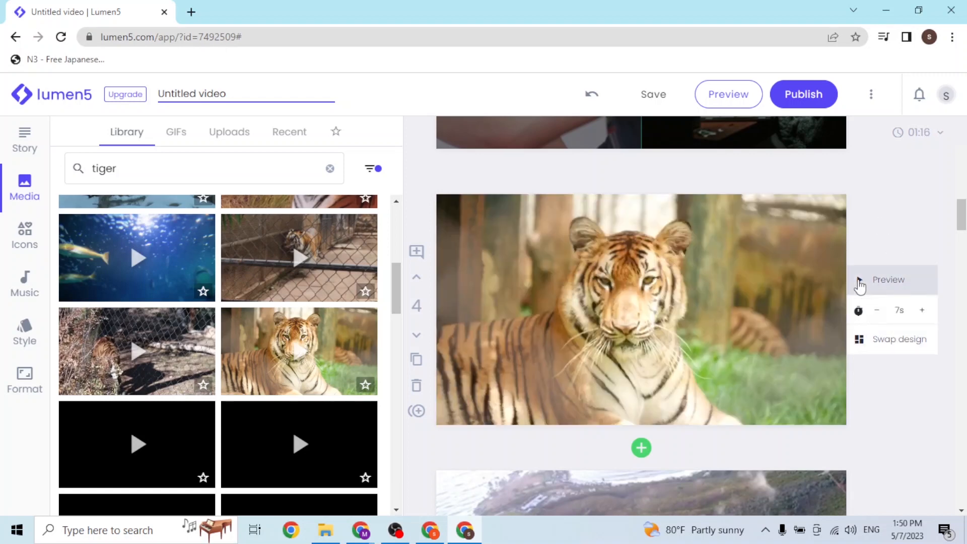
left_click(860, 286)
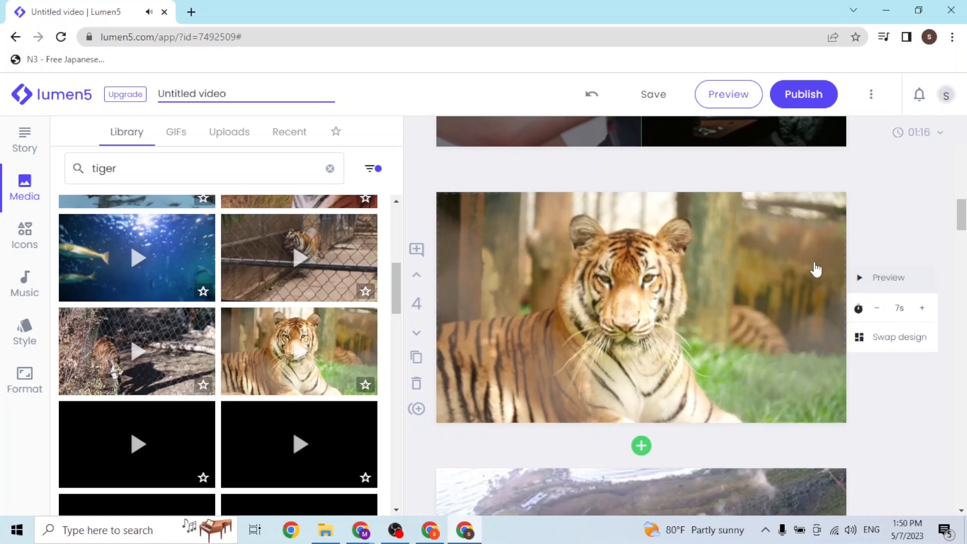
Step: Look through the remaining scenes down to the outro, checking the sixth scene's caption options and the add-scene control after the last scene
scroll(759, 255, "down", 15)
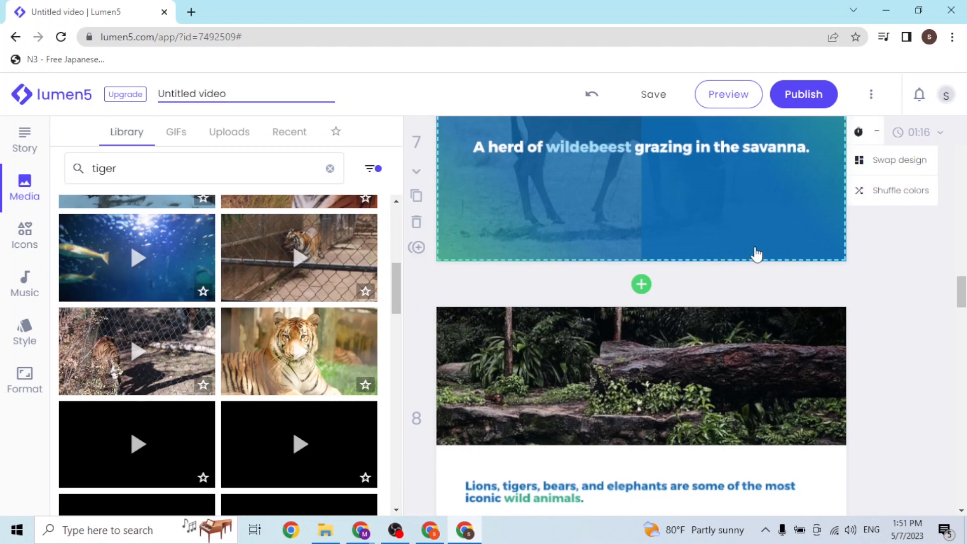
scroll(756, 254, "up", 6)
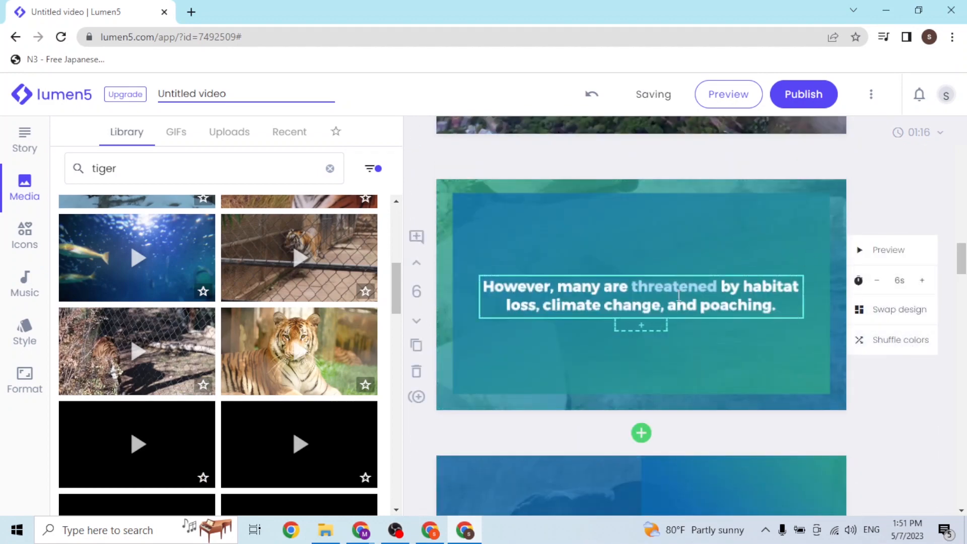
left_click(679, 295)
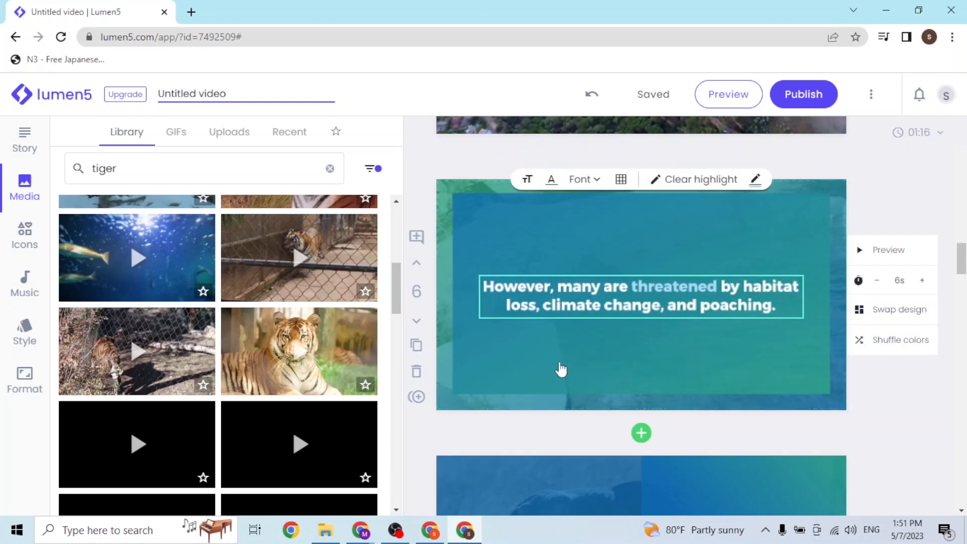
scroll(560, 369, "down", 15)
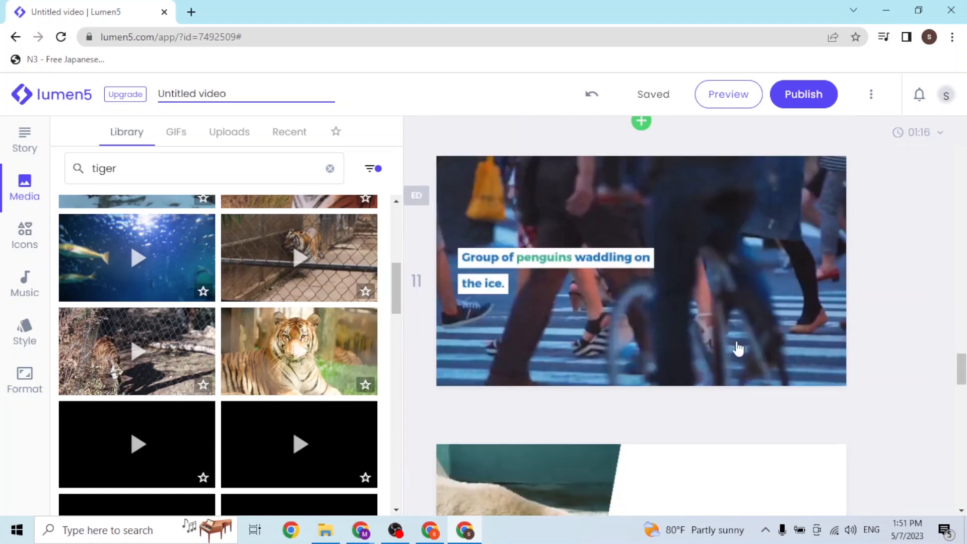
scroll(738, 348, "up", 1)
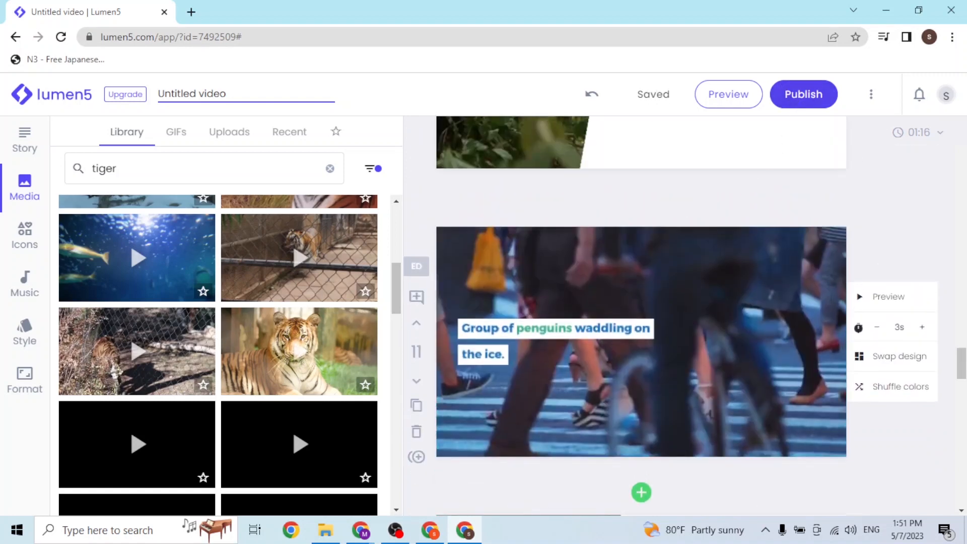
scroll(641, 316, "down", 15)
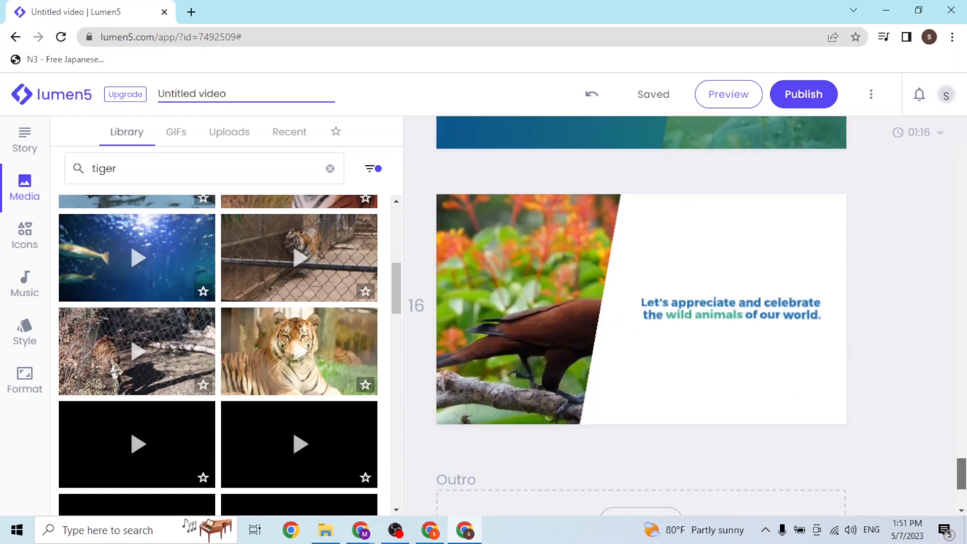
scroll(542, 344, "down", 4)
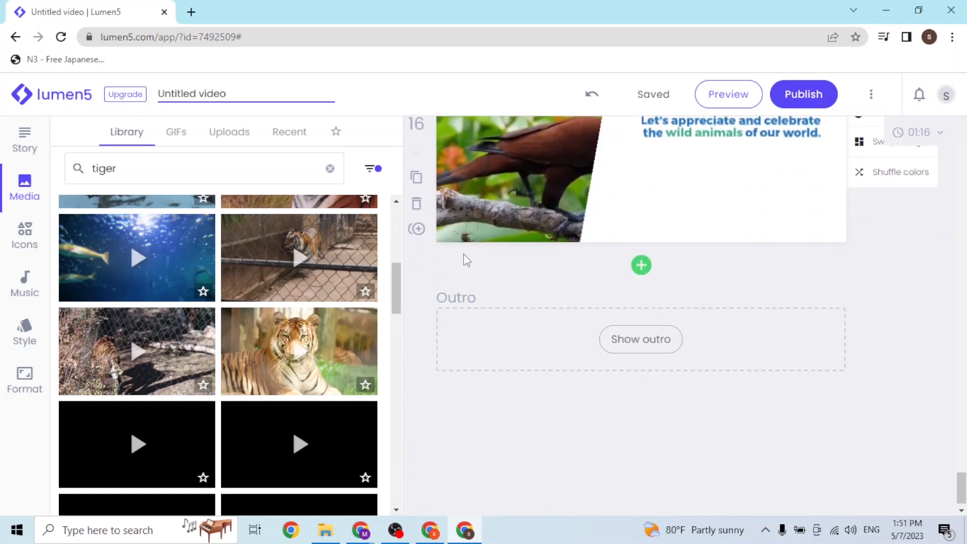
left_click(647, 270)
left_click(874, 296)
Step: Examine the editing options for the caption and the background clip in the "Rhinoceros with its horn missing" scene
scroll(688, 168, "up", 10)
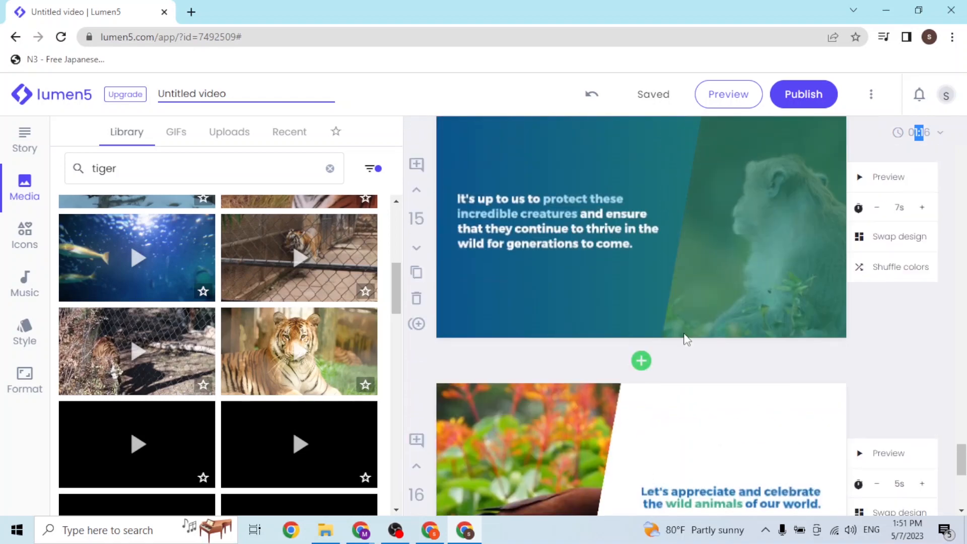
scroll(720, 315, "up", 3)
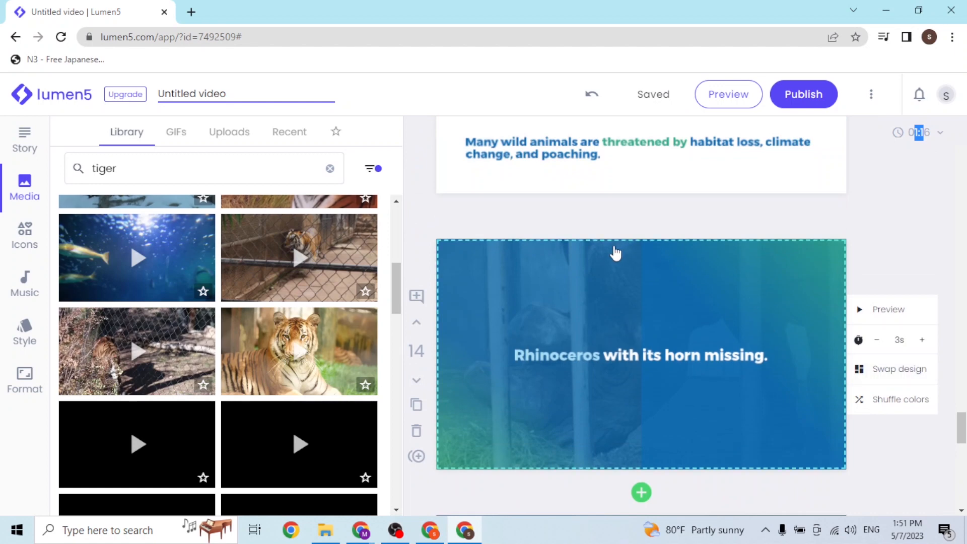
left_click(596, 364)
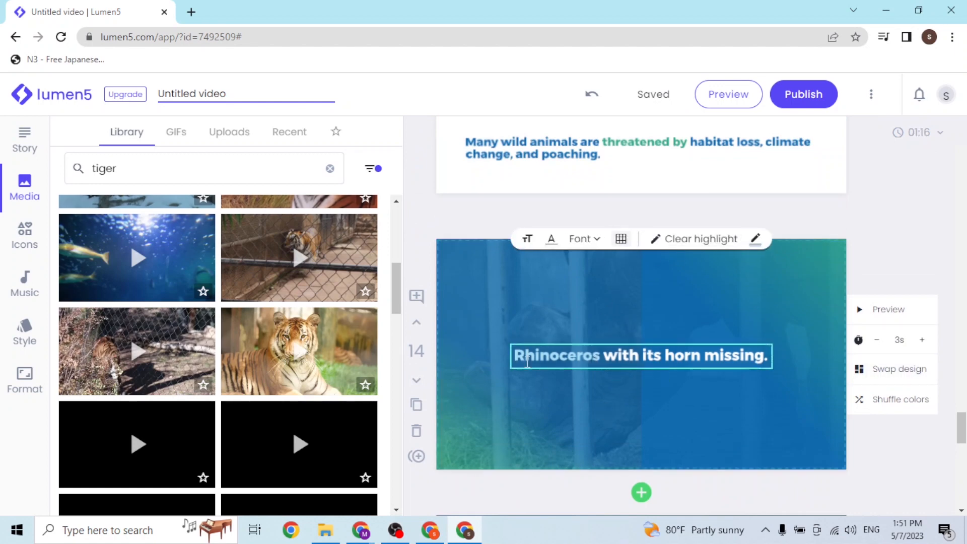
left_click(557, 325)
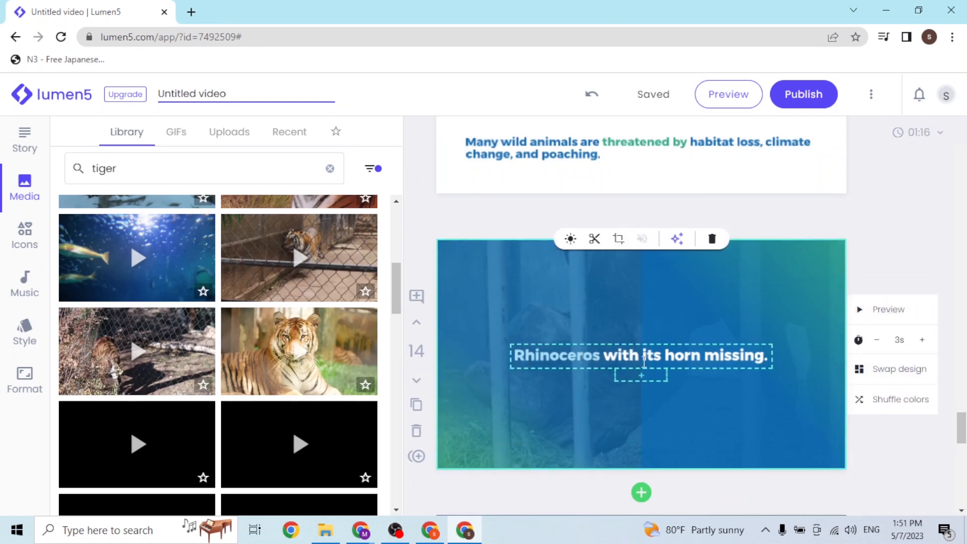
Step: Try the left and centre text positions for the rhinoceros caption, settle on middle right, and check its available fonts
left_click(636, 374)
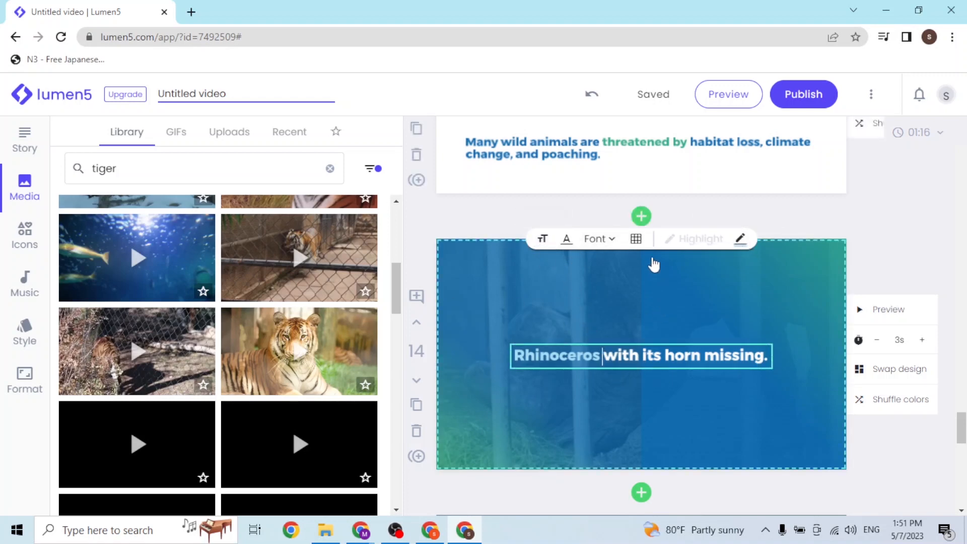
left_click(636, 240)
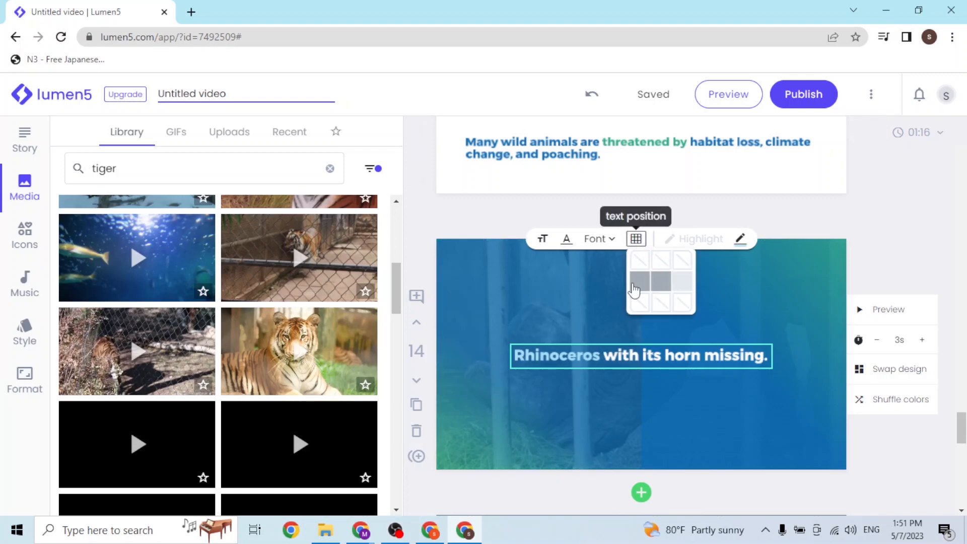
left_click(634, 289)
left_click(636, 238)
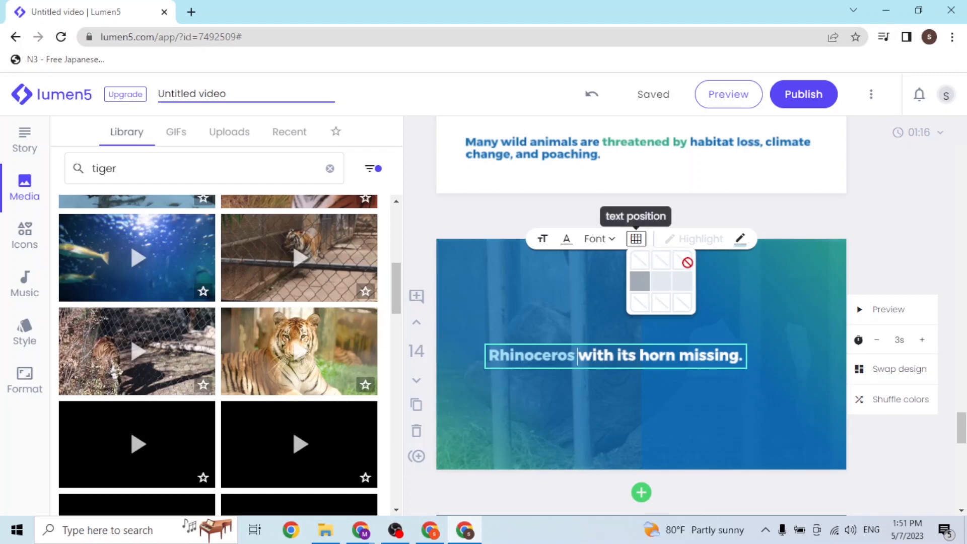
left_click(661, 298)
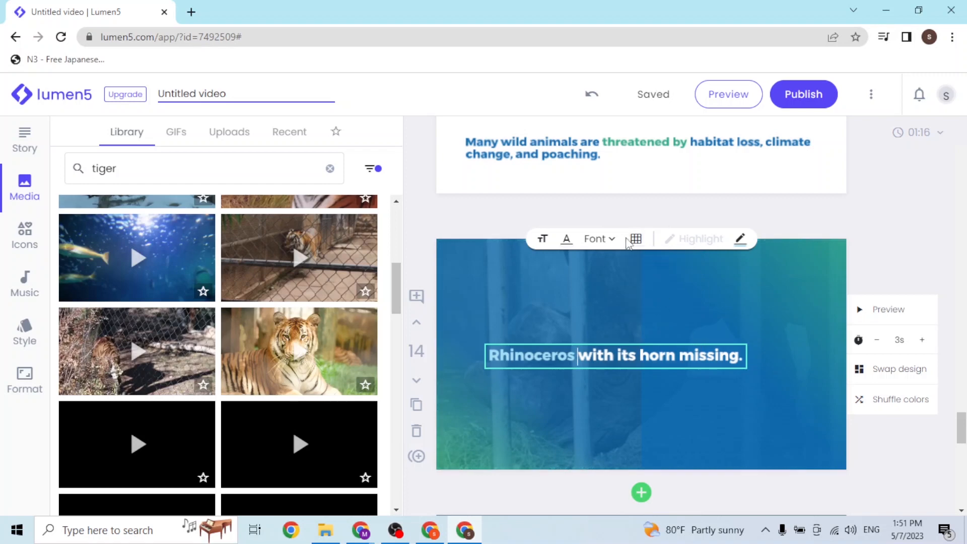
left_click(638, 243)
left_click(661, 280)
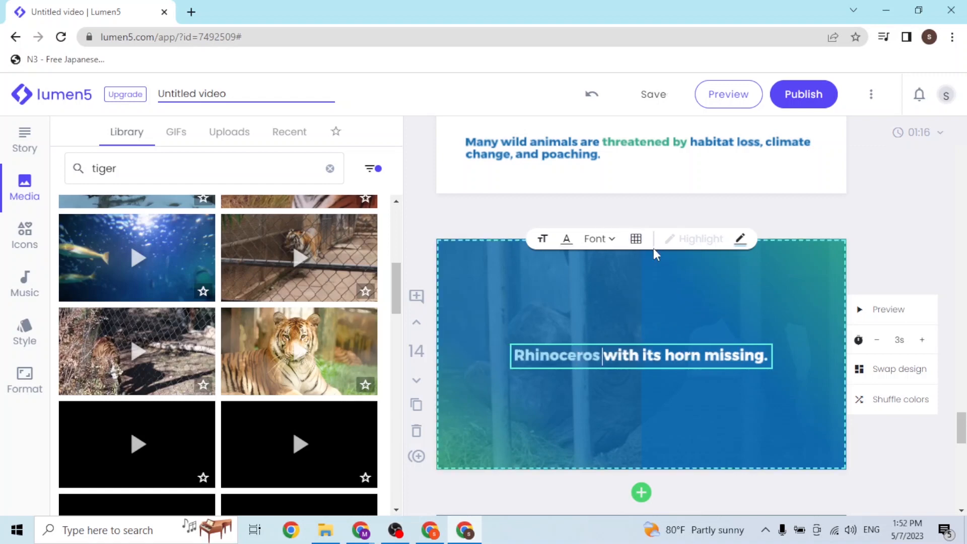
left_click(636, 239)
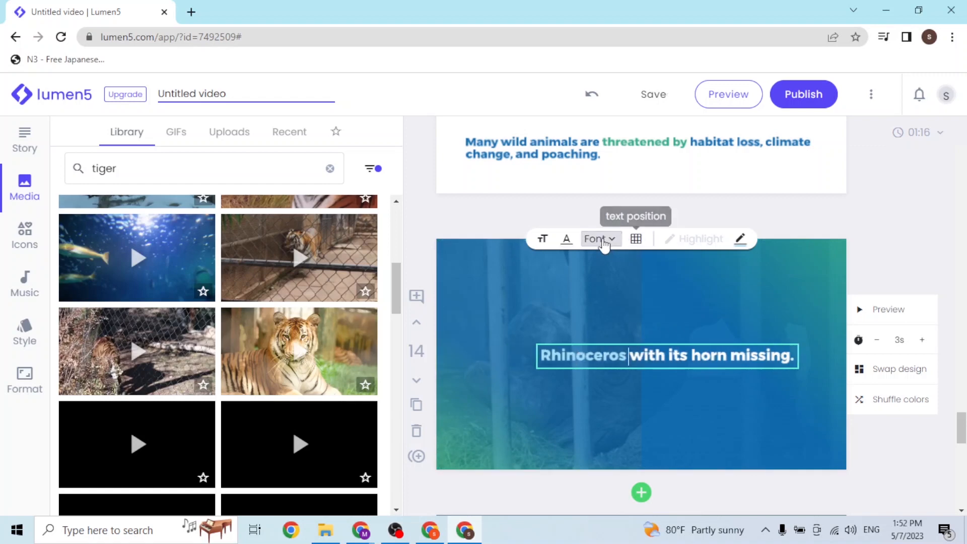
left_click(604, 240)
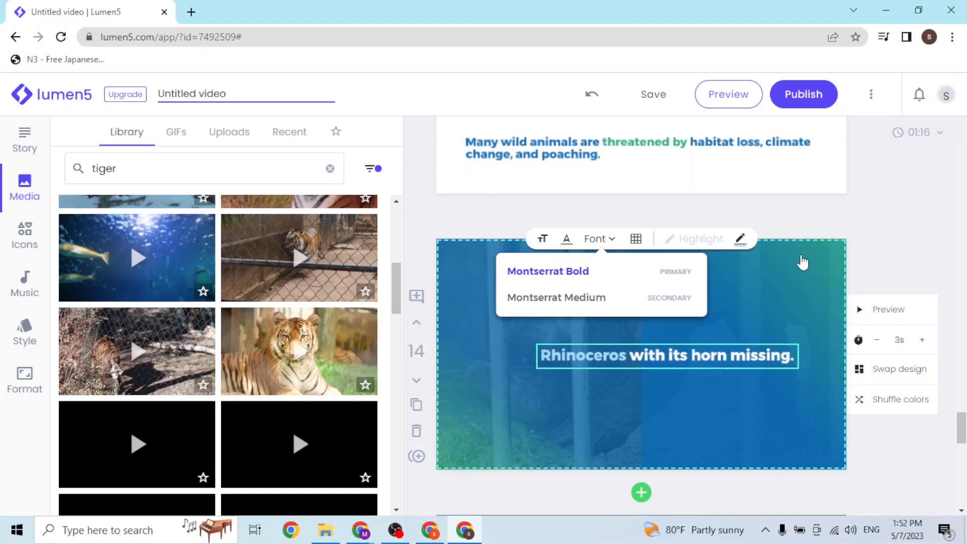
left_click(837, 232)
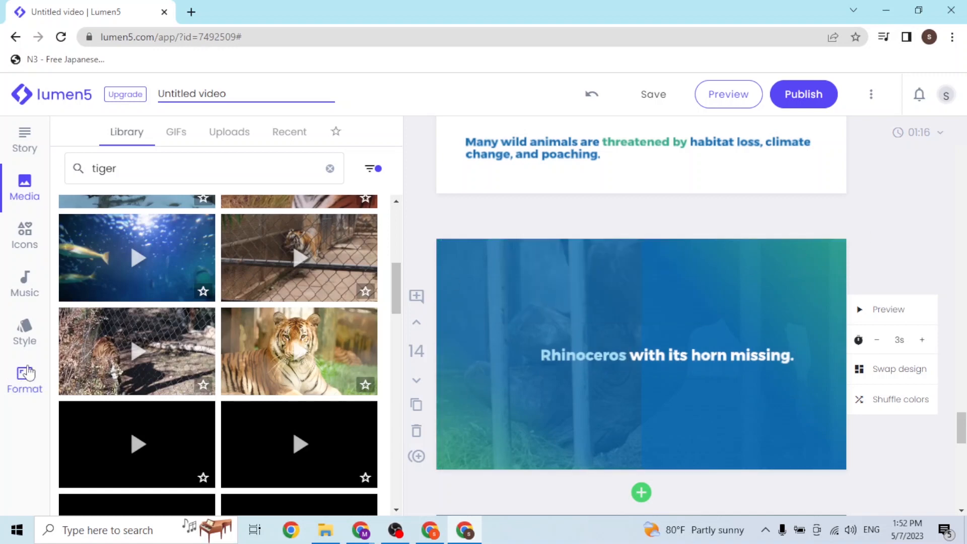
Step: Look through the video's style settings down to the language settings, and the script in the story editor
left_click(35, 325)
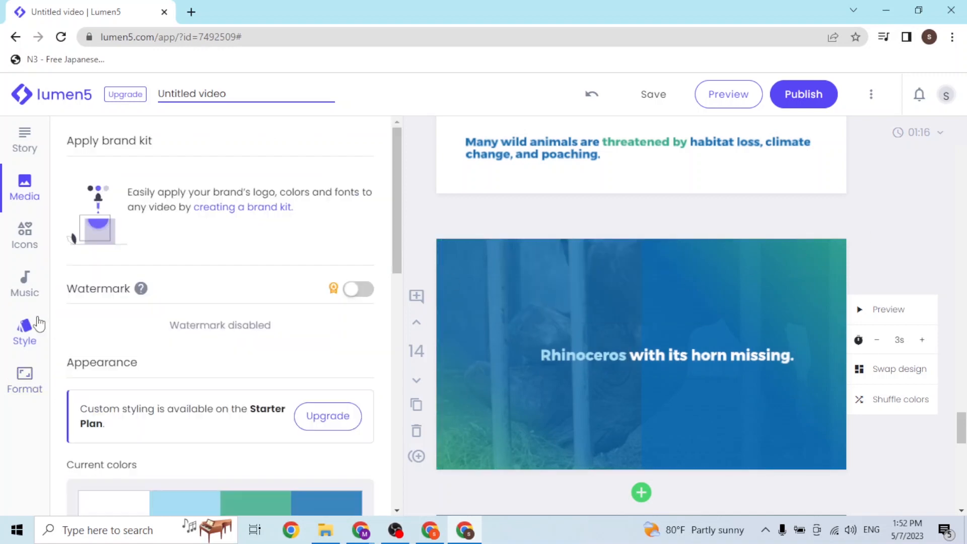
scroll(91, 346, "down", 13)
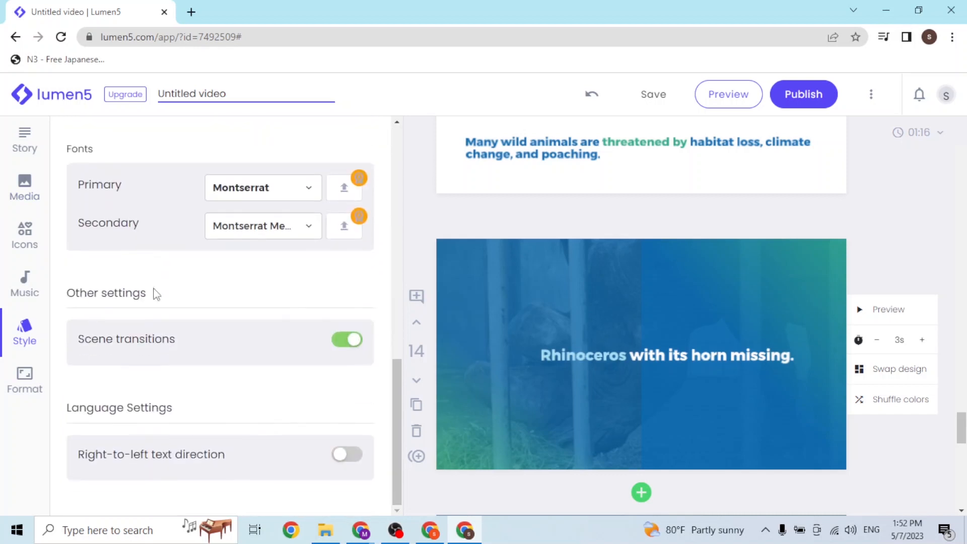
left_click_drag(66, 149, 108, 154)
left_click(24, 140)
scroll(748, 267, "up", 5)
scroll(750, 293, "down", 5)
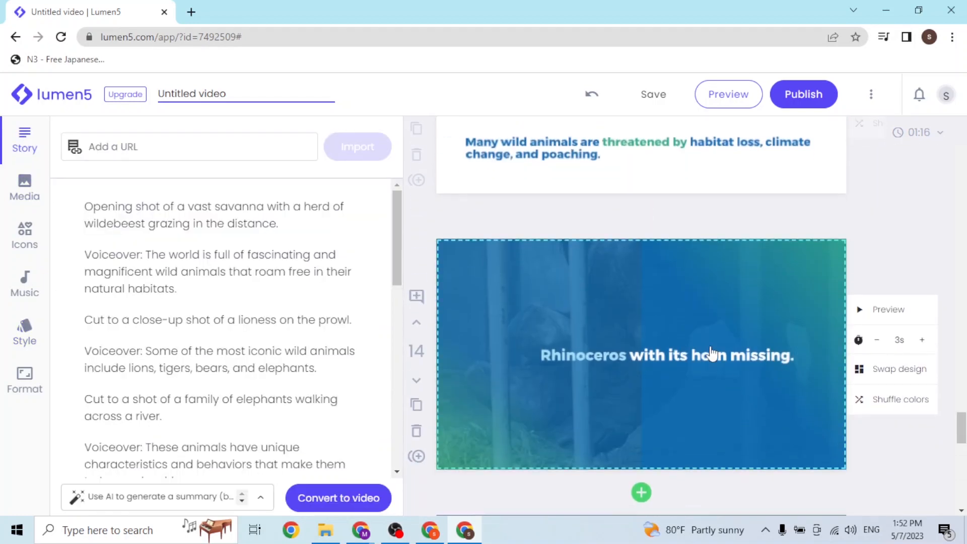
Step: Try the Huge text size on the rhinoceros caption, and set it to the smallest size
left_click(710, 356)
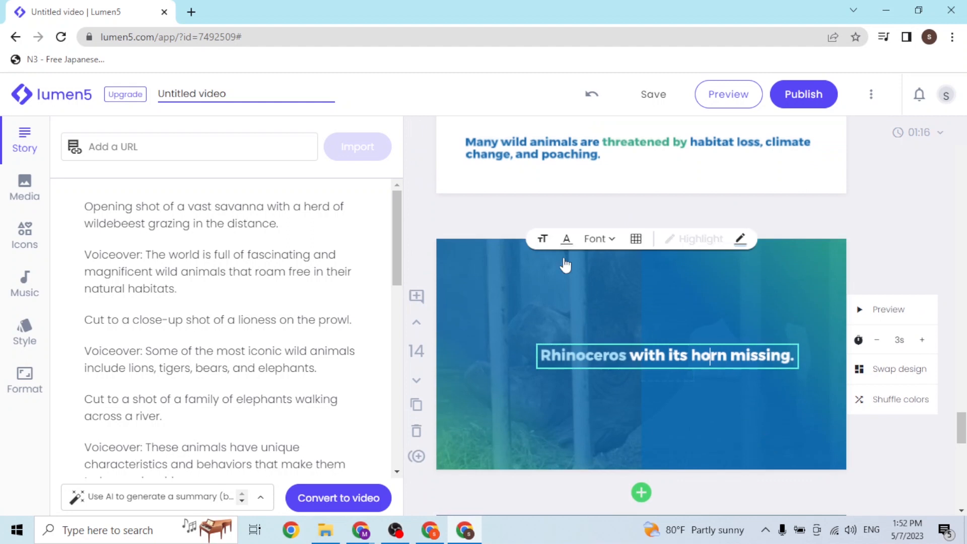
left_click(542, 238)
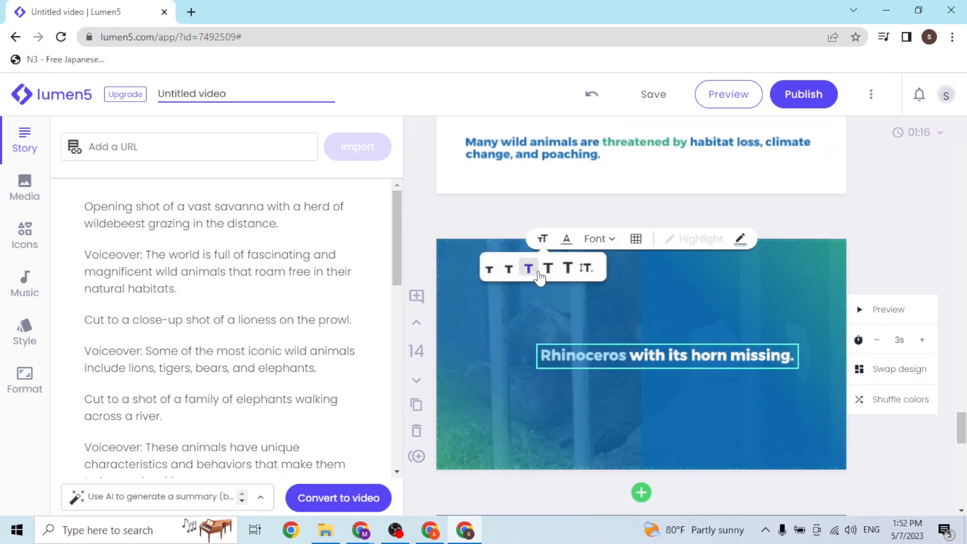
left_click(569, 268)
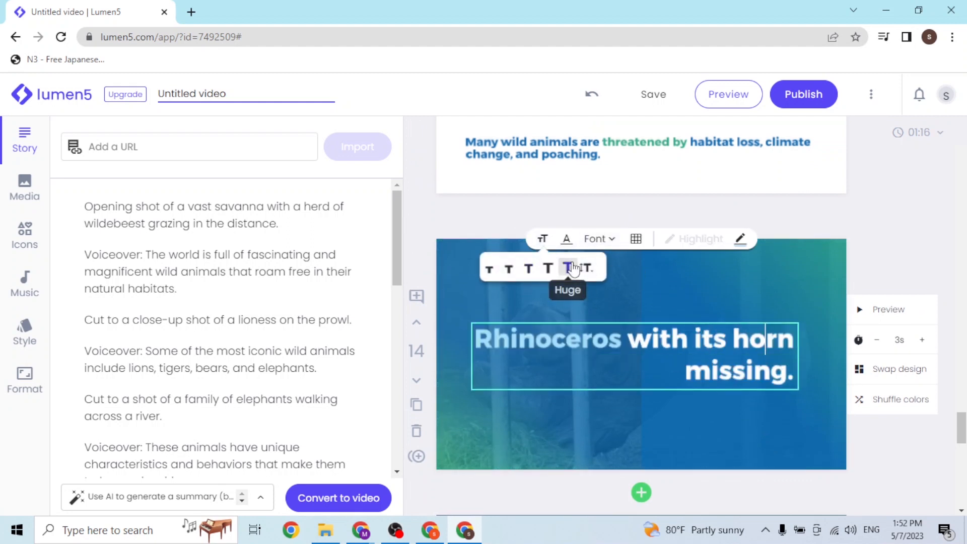
left_click(489, 268)
Step: Try dark blue as the rhinoceros caption's text color, and set it to green
left_click(574, 241)
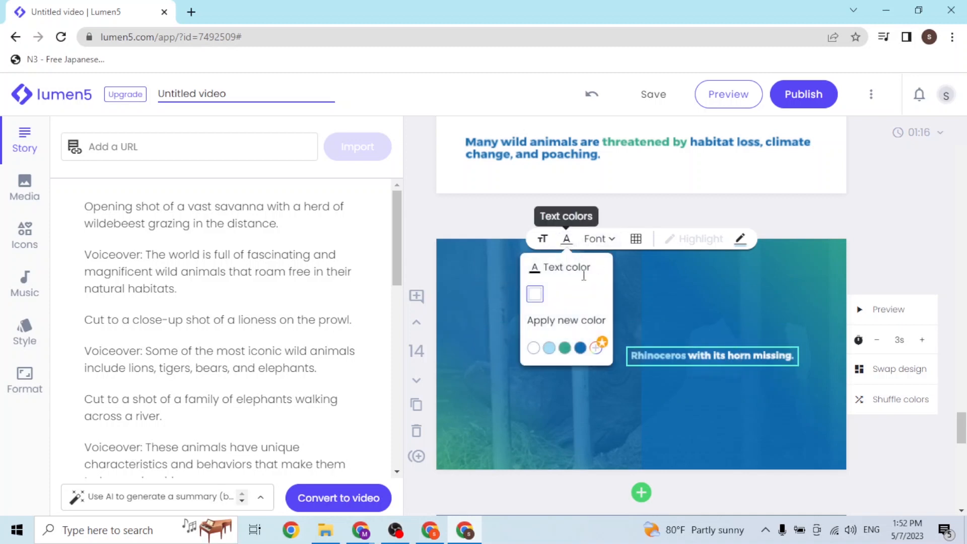
left_click(577, 349)
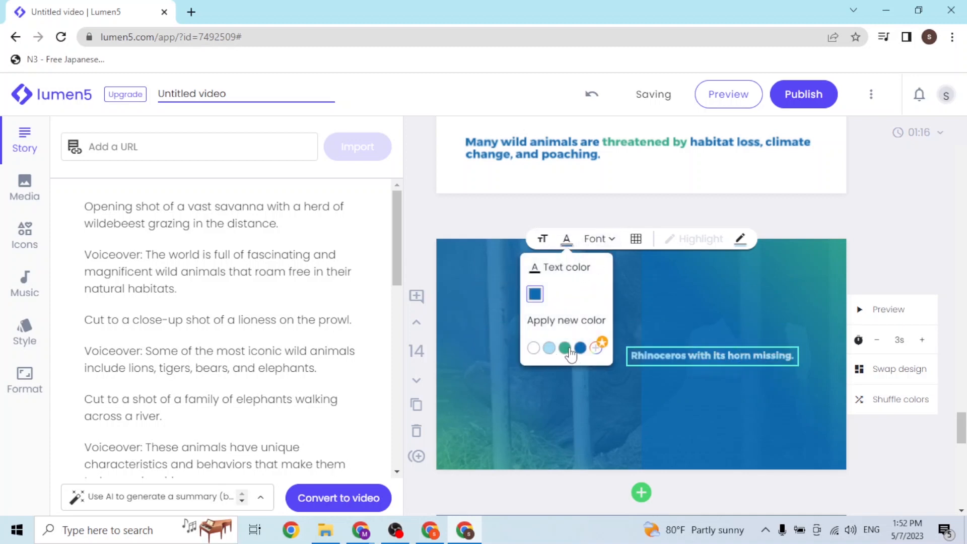
left_click(565, 348)
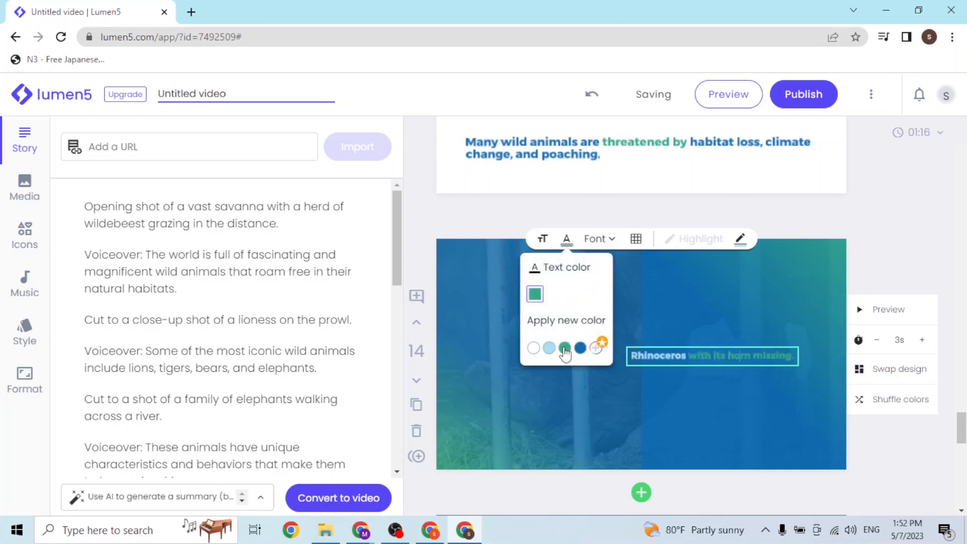
Step: Set the rhinoceros caption's font to Montserrat Medium and check its highlight color option
left_click(610, 239)
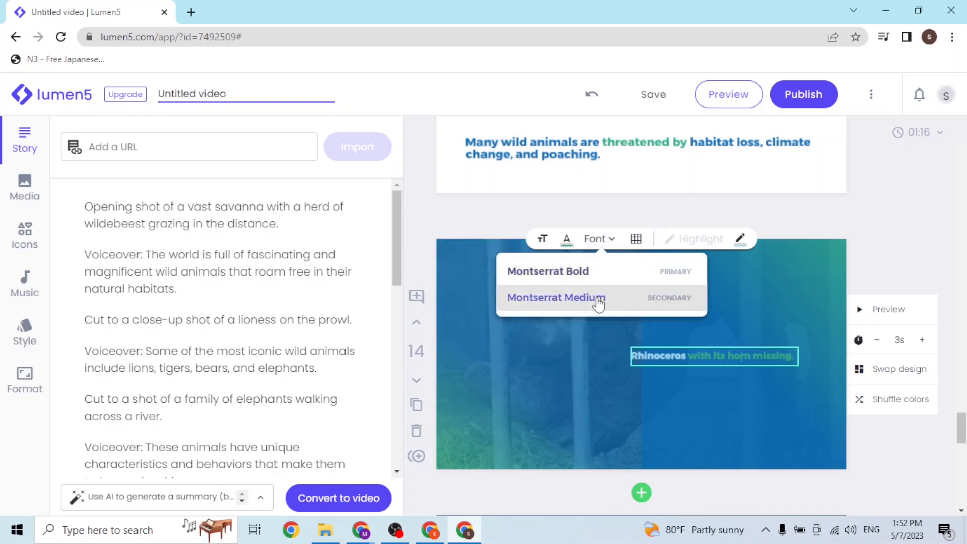
left_click(598, 302)
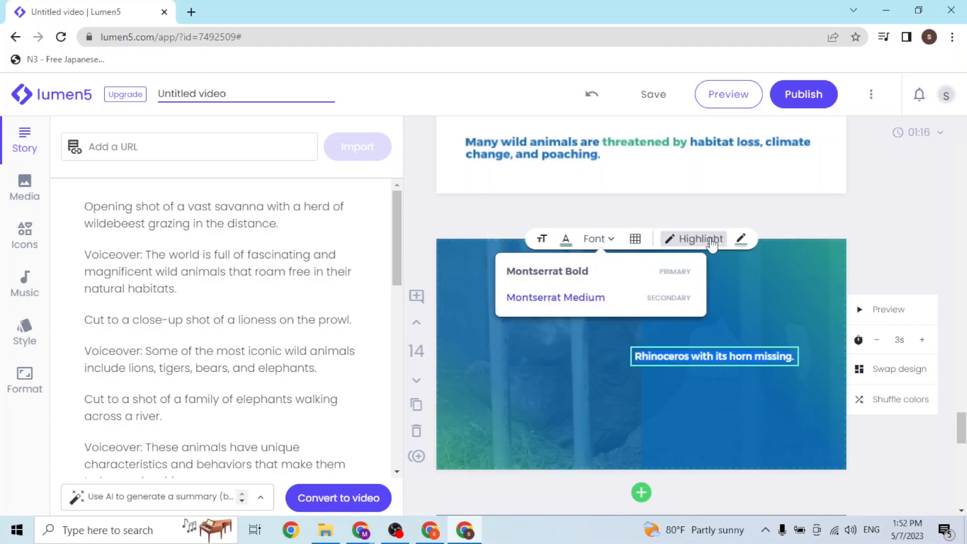
left_click(742, 240)
left_click(883, 257)
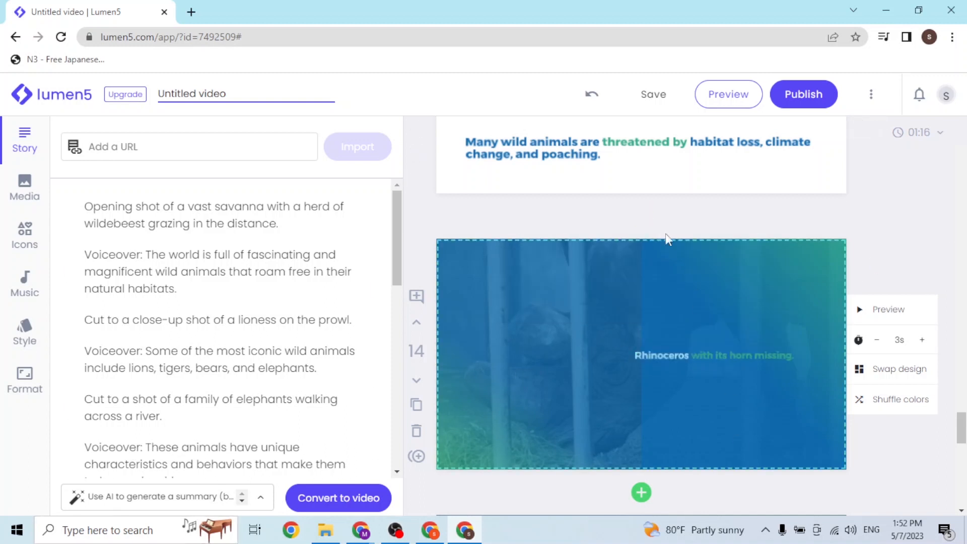
Step: Look back over the scenes up to the gorillas and chimpanzees scene, and publish the video
scroll(480, 422, "up", 4)
scroll(535, 328, "up", 7)
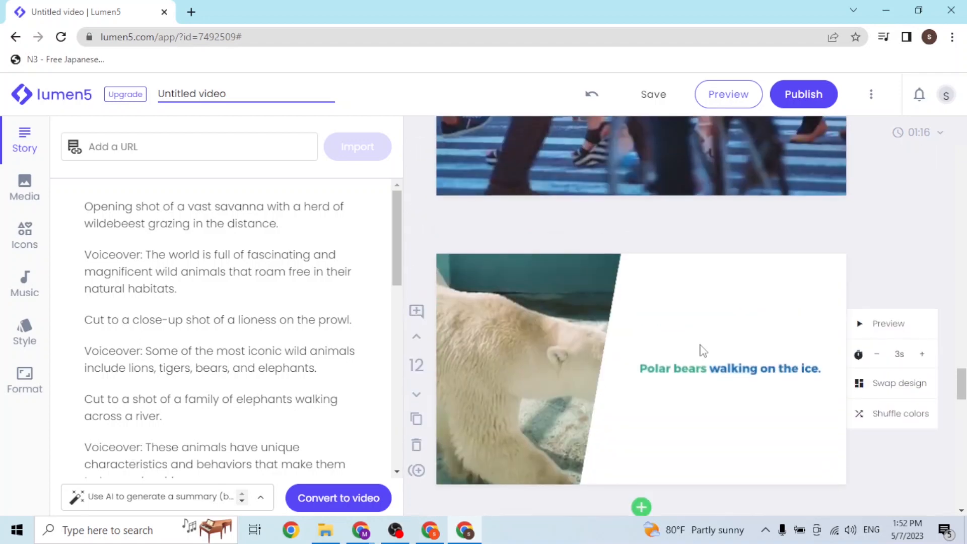
scroll(488, 306, "up", 7)
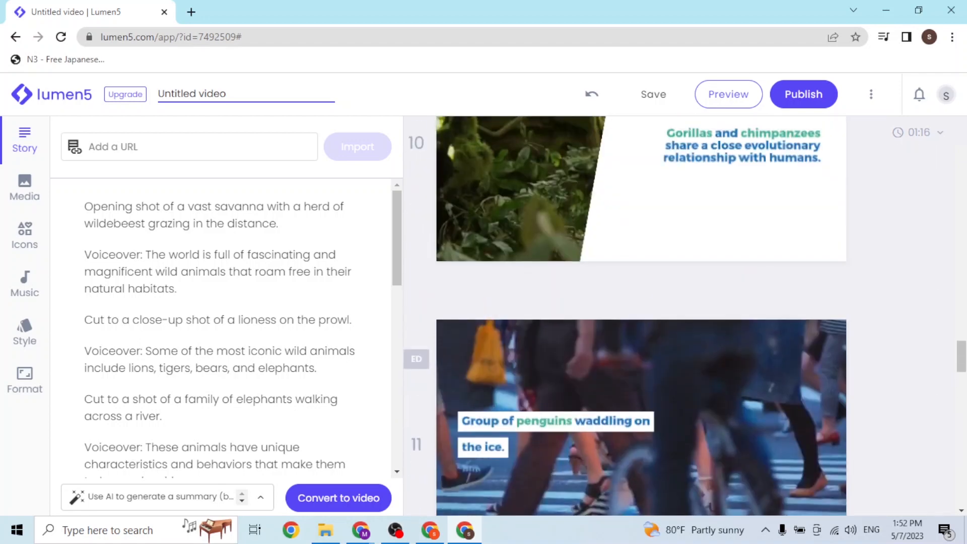
scroll(924, 436, "down", 3)
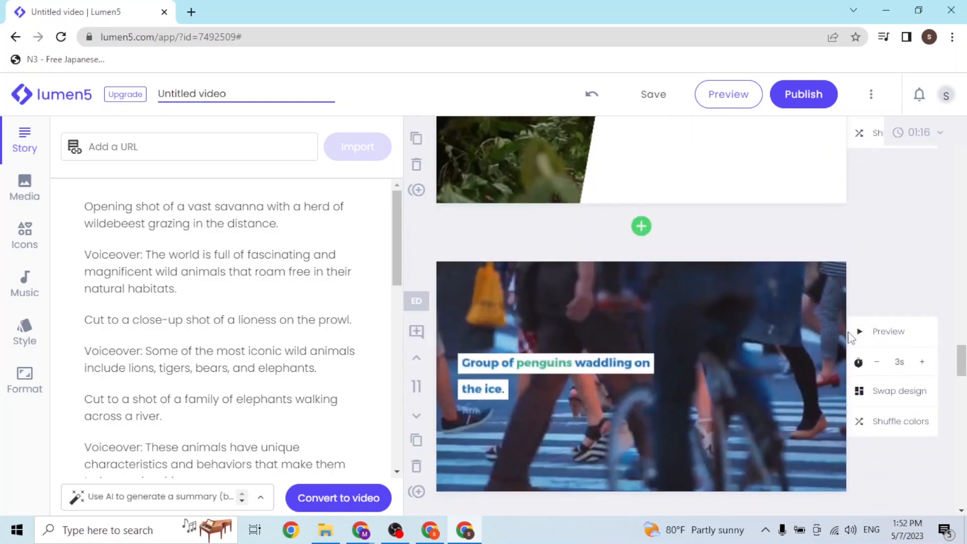
scroll(725, 248, "up", 3)
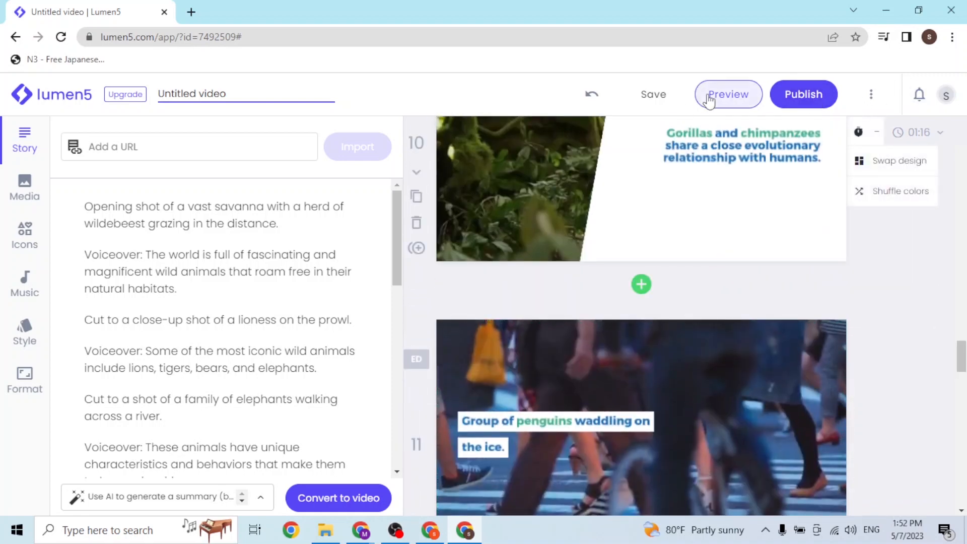
left_click(792, 101)
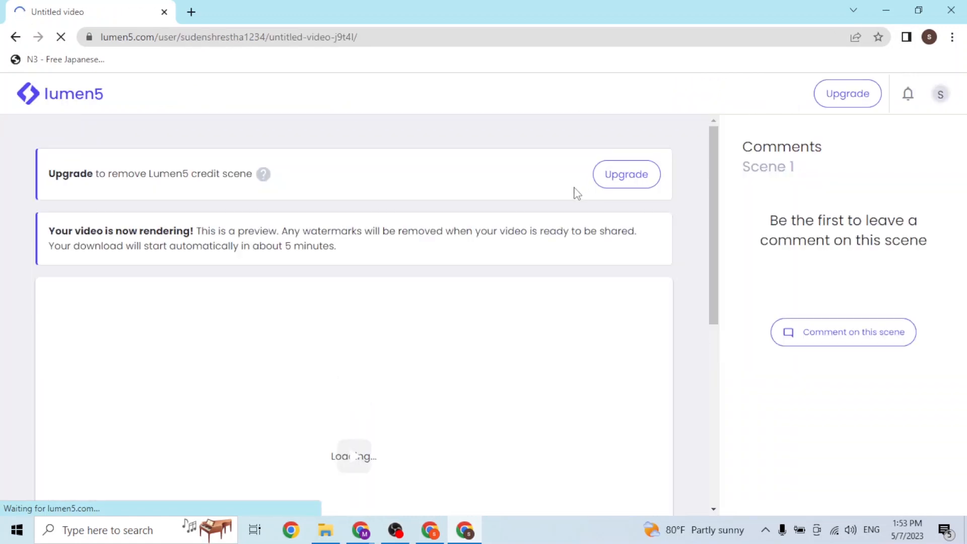
Step: Examine the published video's page for its download and sharing options, including who can access the link
scroll(611, 303, "down", 7)
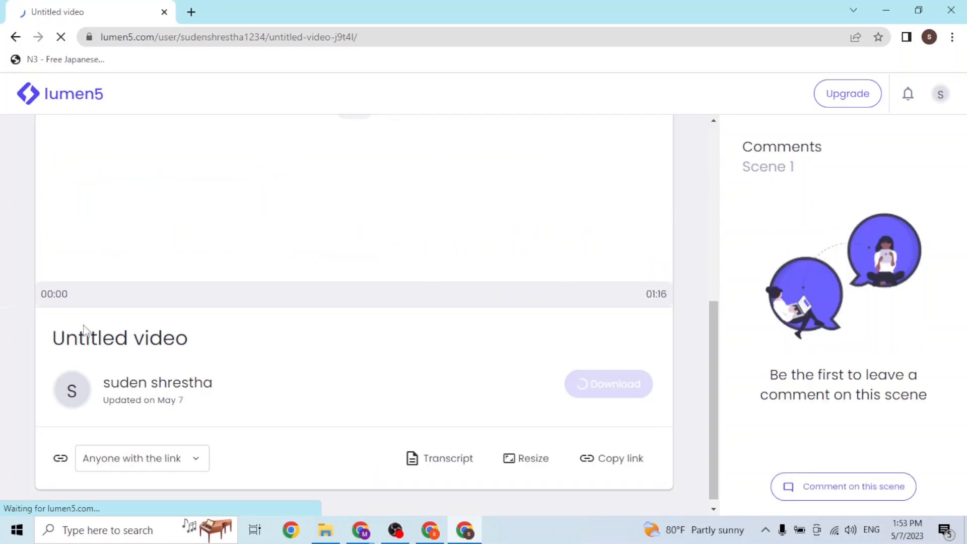
scroll(81, 355, "up", 1)
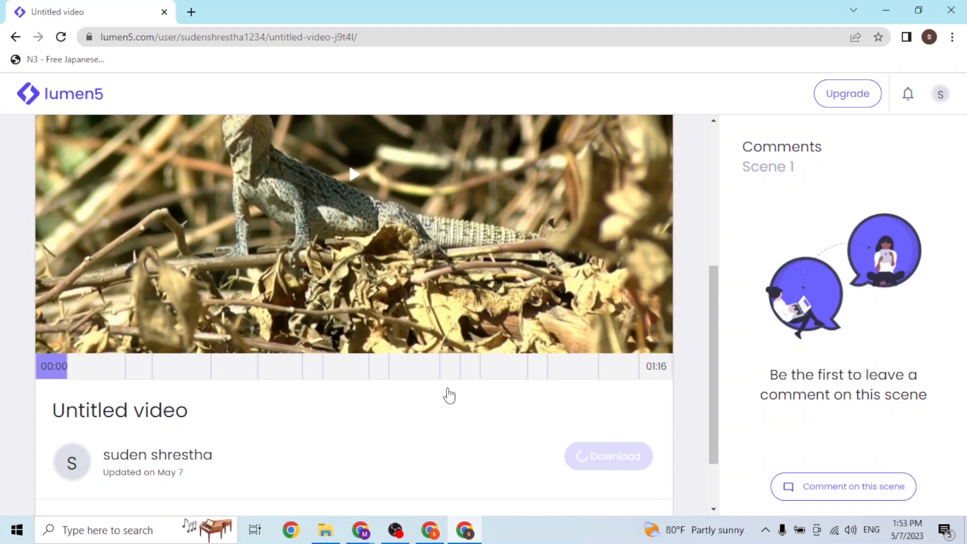
scroll(478, 332, "down", 7)
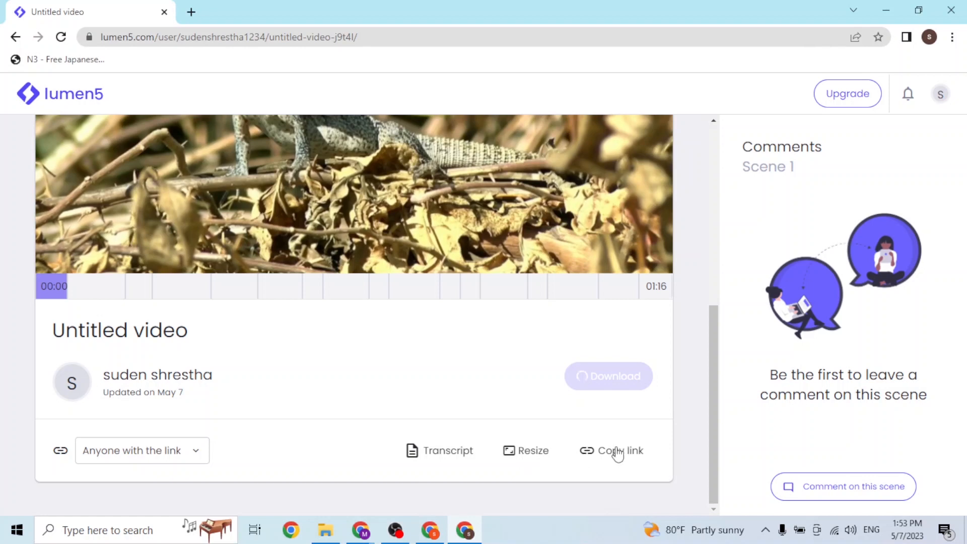
left_click(89, 455)
scroll(237, 450, "down", 1)
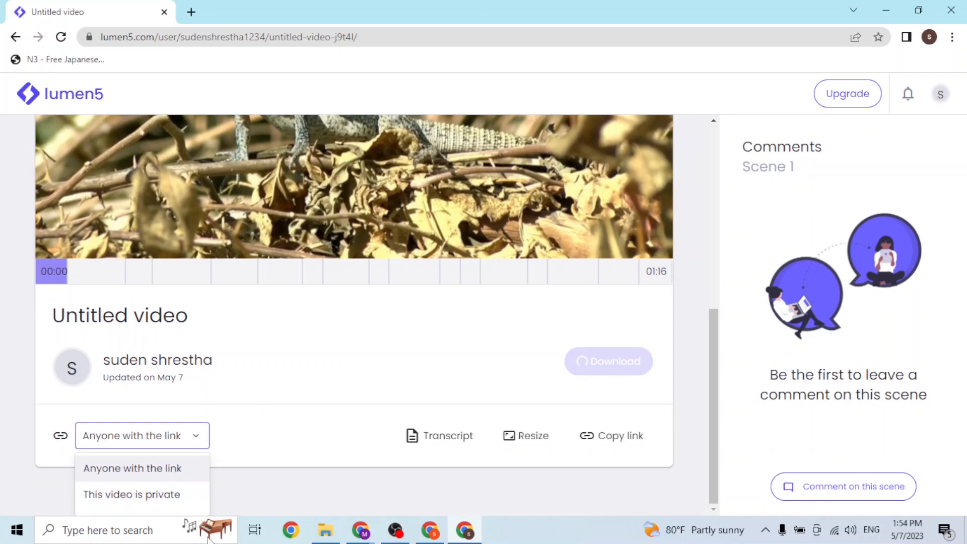
scroll(295, 377, "up", 1)
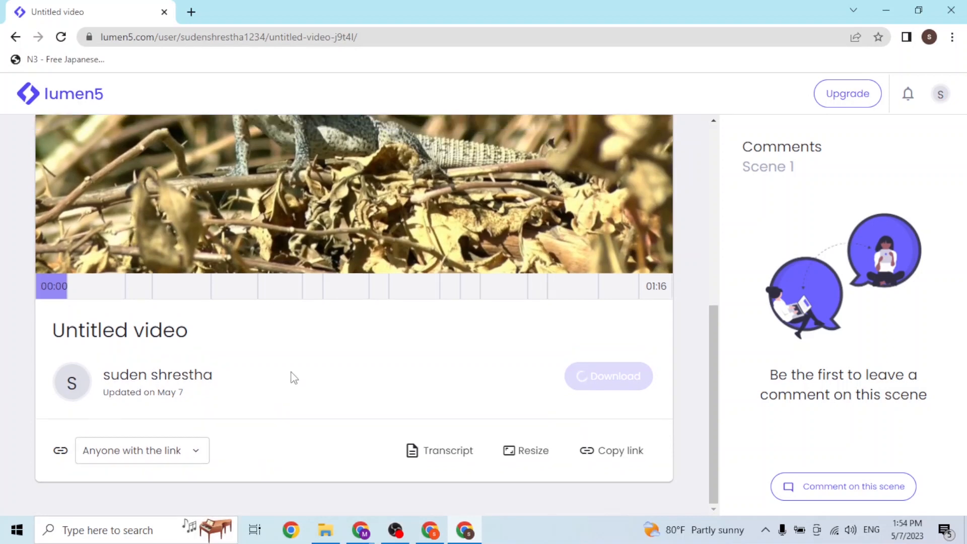